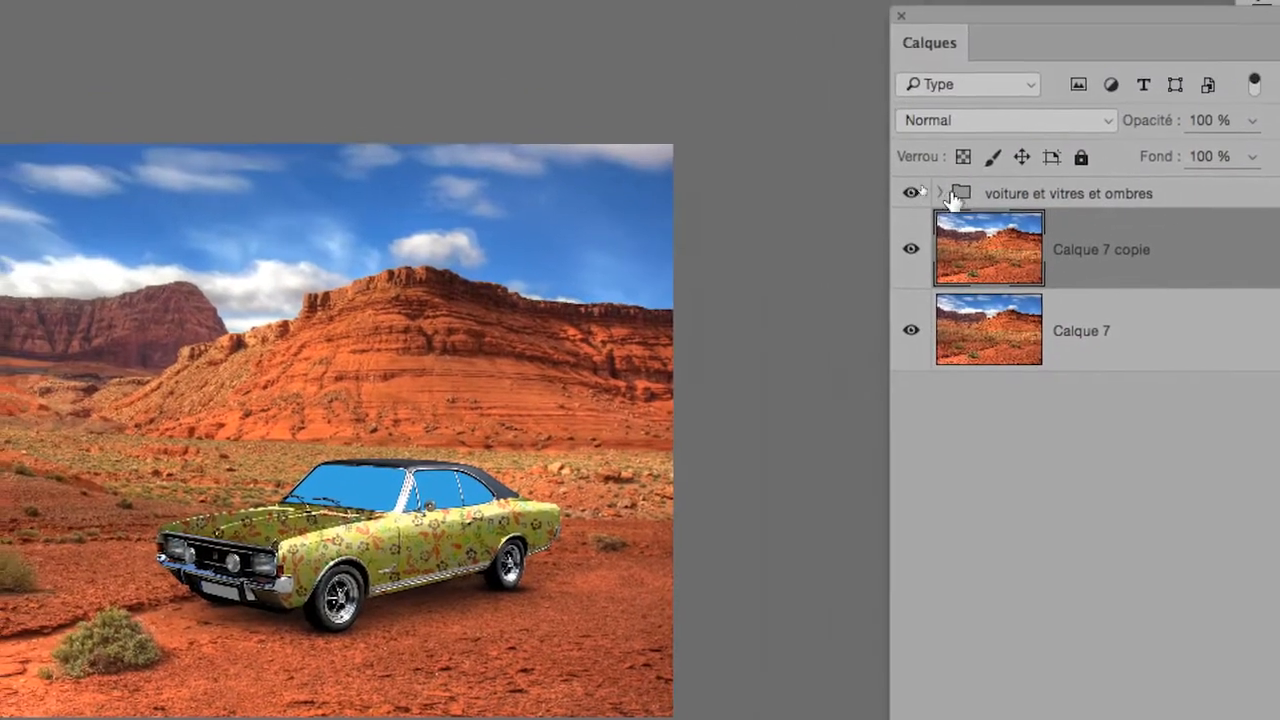
- Expand the "voiture et vitres et ombres" group, enlarge the layer list, and reduce the layer thumbnails to the smallest size
{"action": "left_click", "coordinate": [856, 128]}
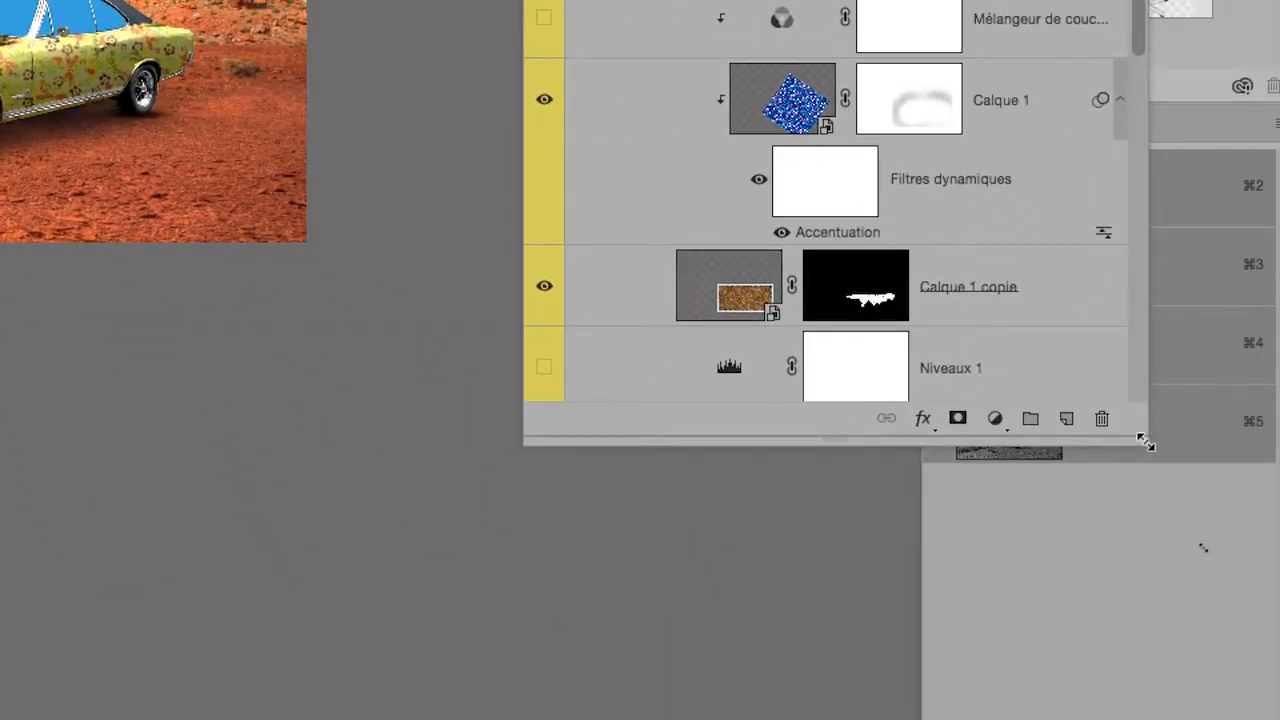
{"action": "left_click_drag", "start_coordinate": [1145, 442], "coordinate": [1145, 700]}
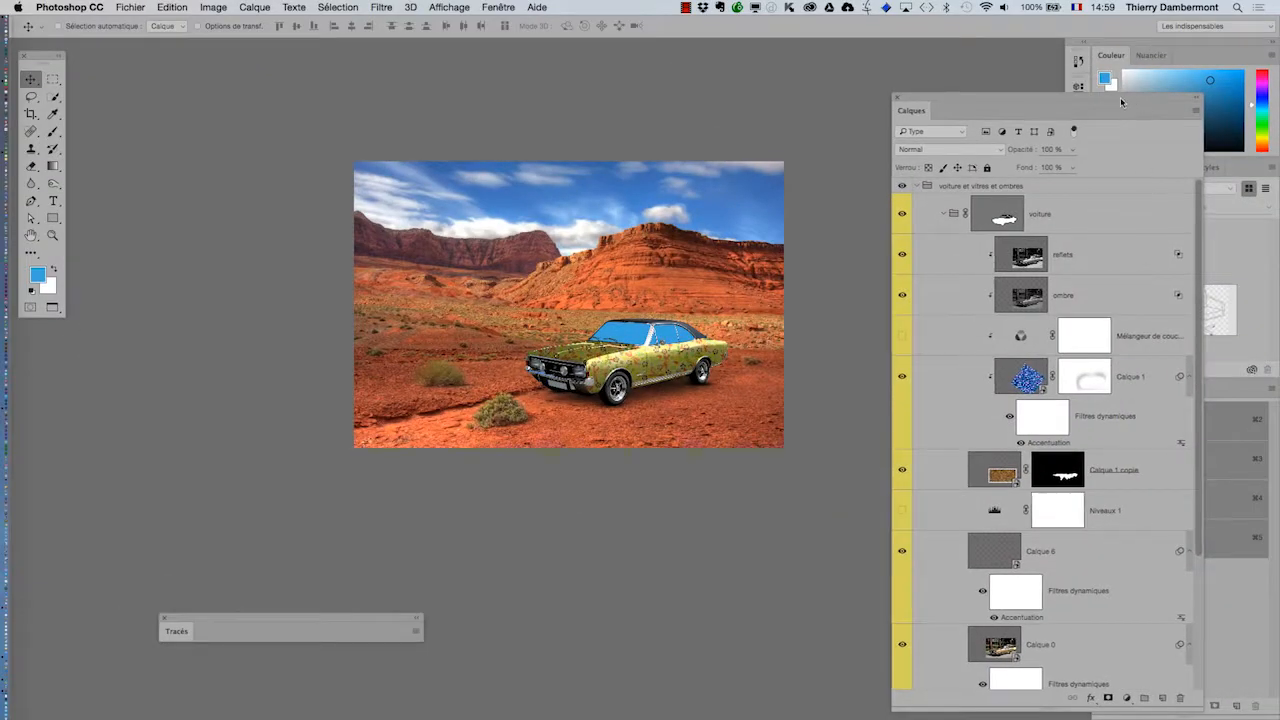
{"action": "left_click_drag", "start_coordinate": [1123, 102], "coordinate": [955, 57]}
{"action": "left_click", "coordinate": [1027, 67]}
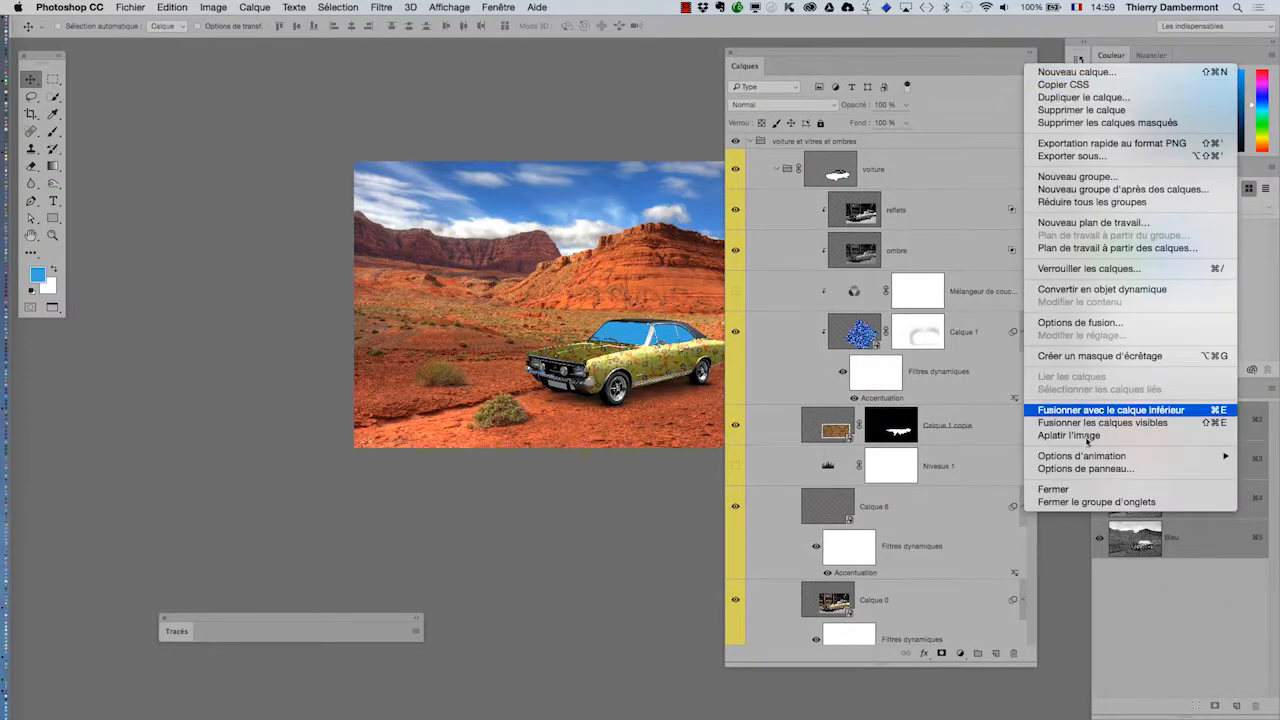
{"action": "left_click", "coordinate": [1092, 469]}
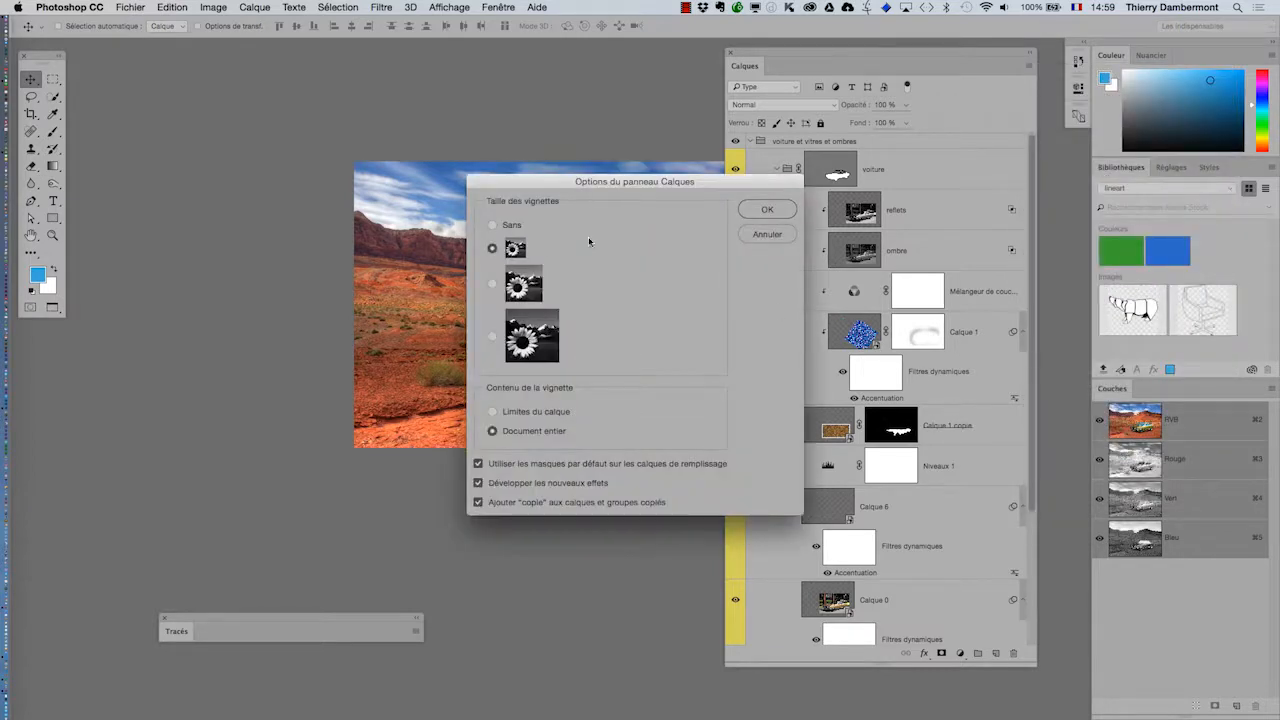
{"action": "left_click", "coordinate": [768, 210]}
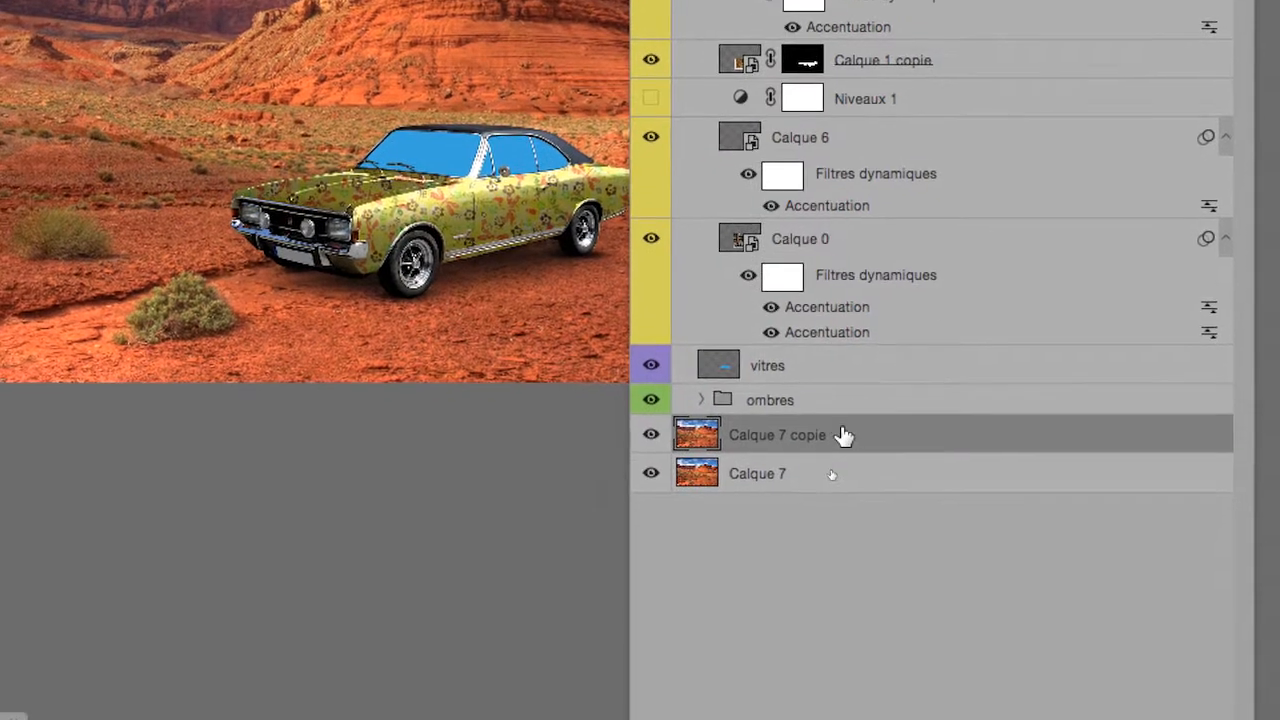
- Move the "Calque 7 copie" layer directly above "vitres" and clip it to "vitres"
{"action": "left_click_drag", "start_coordinate": [843, 440], "coordinate": [856, 348]}
{"action": "left_click_drag", "start_coordinate": [846, 397], "coordinate": [830, 405]}
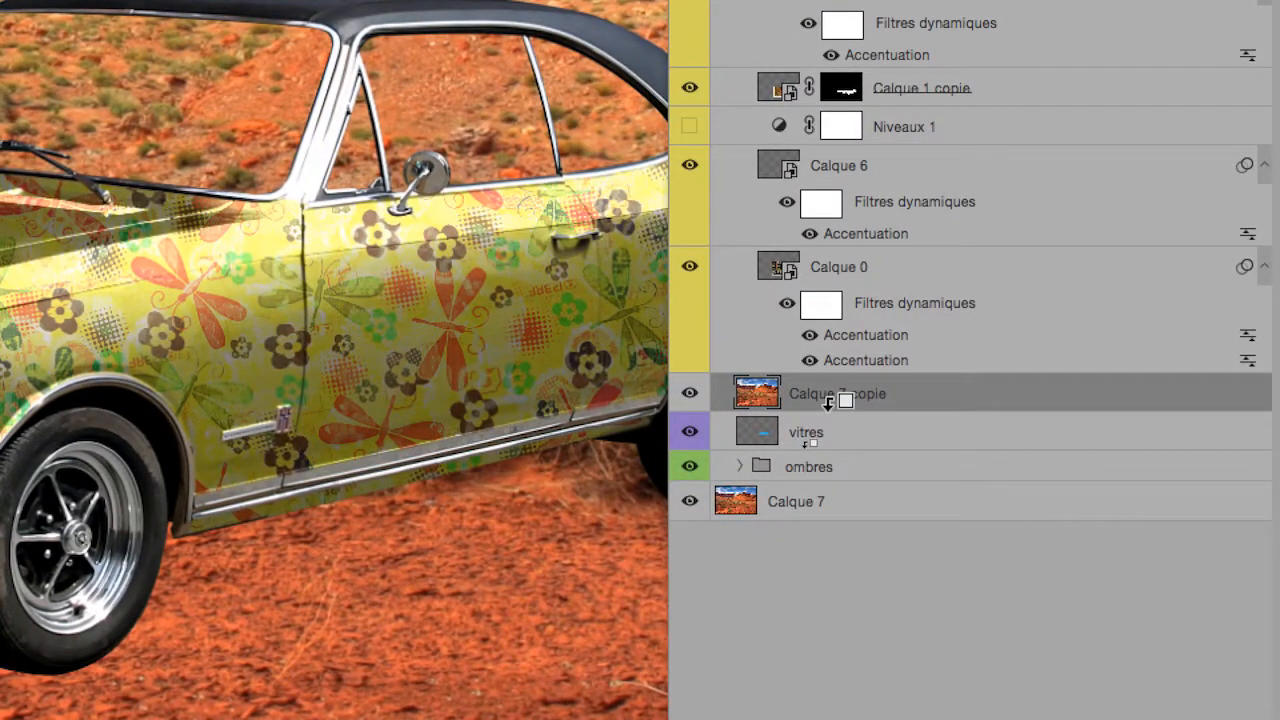
{"action": "left_click", "coordinate": [826, 400], "text": "alt"}
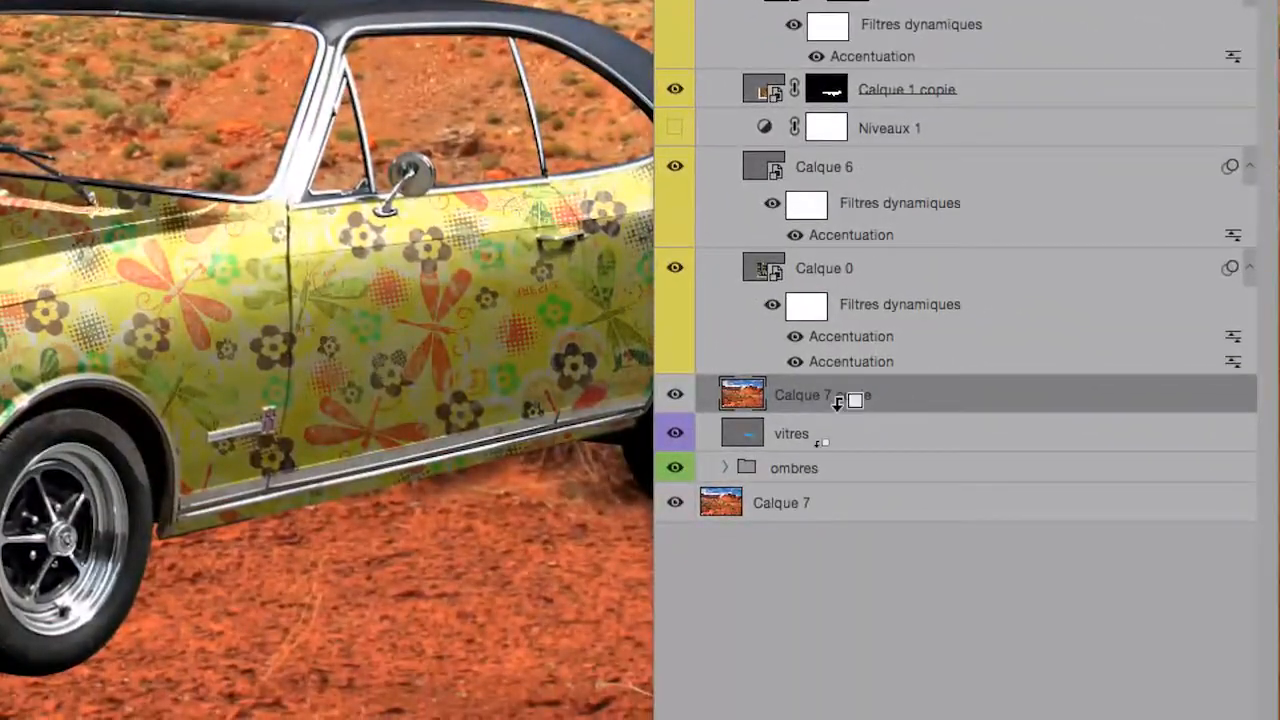
{"action": "left_click", "coordinate": [838, 400], "text": "alt"}
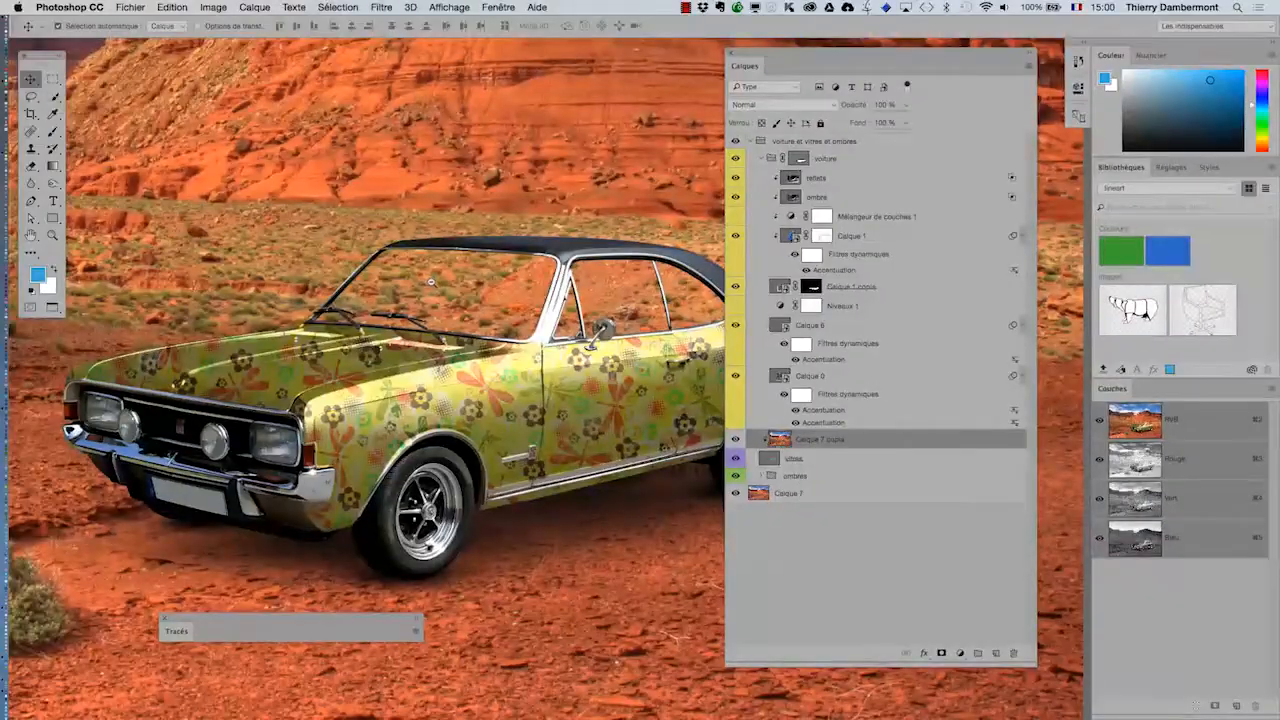
- Free-transform "Calque 7 copie", scaling the landscape down to about 42% width and 37% height around the car
{"action": "scroll", "coordinate": [431, 280], "scroll_direction": "down", "scroll_amount": 5}
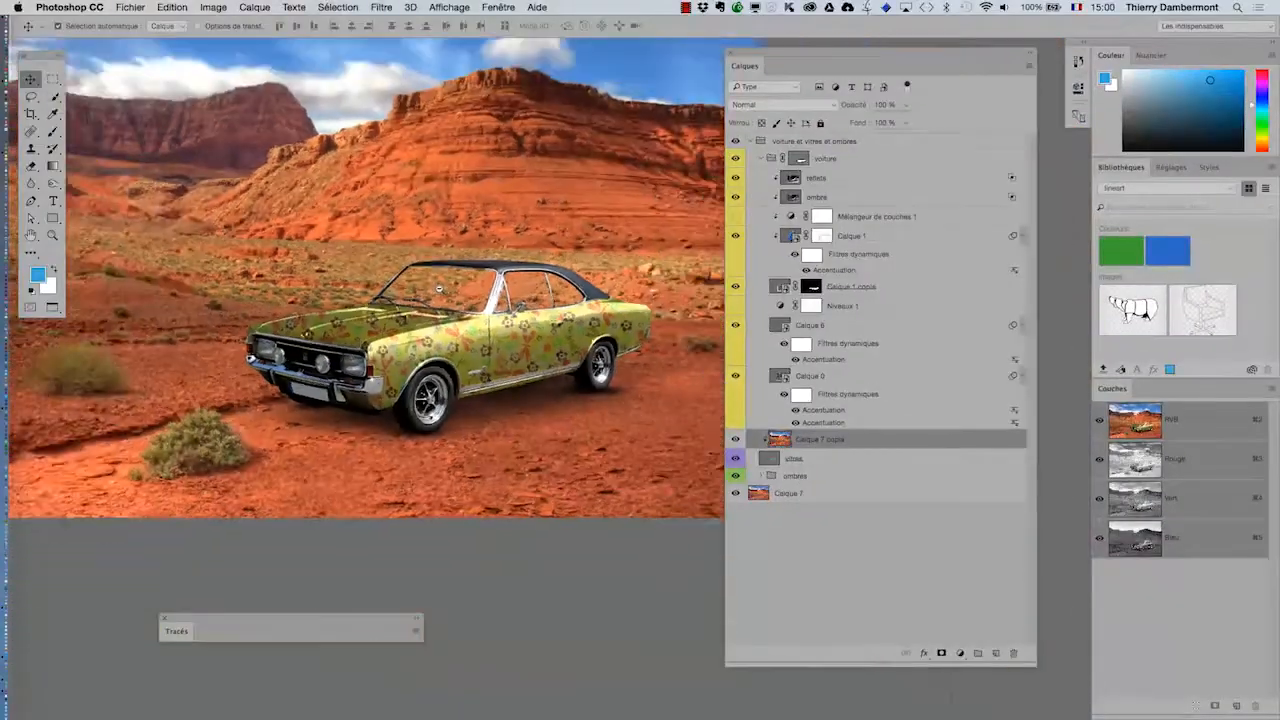
{"action": "key", "text": "super+t"}
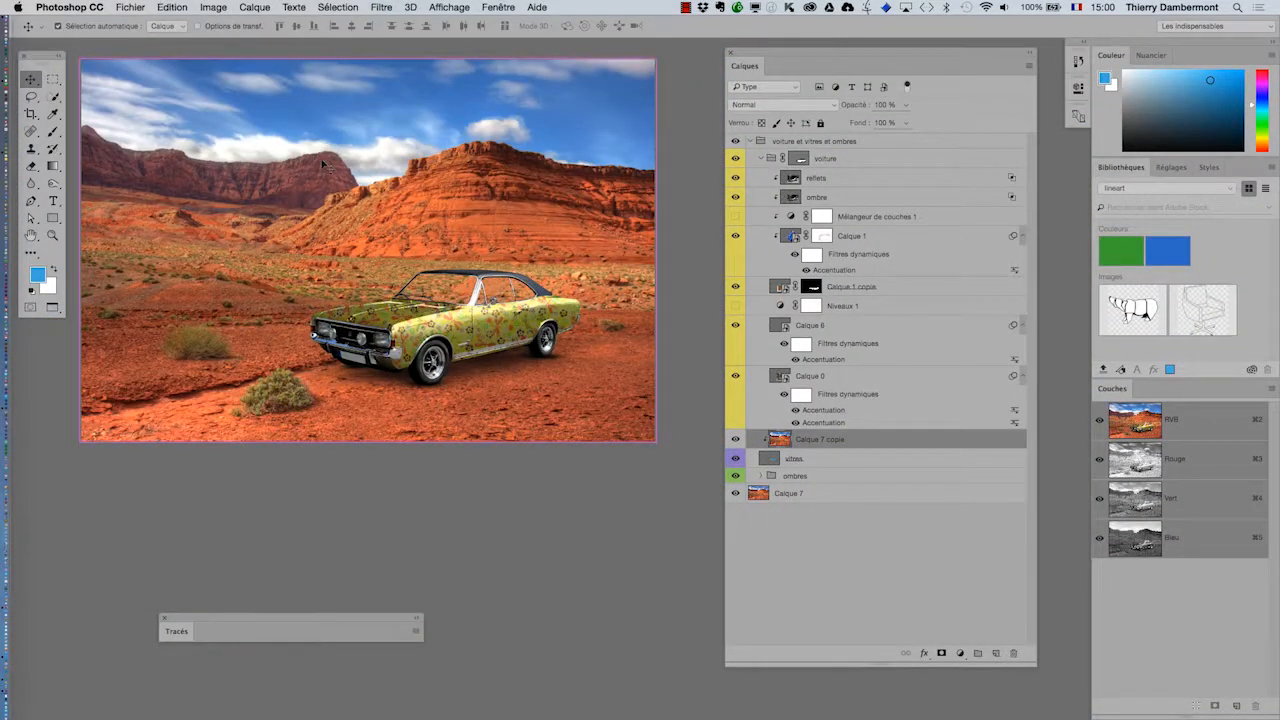
{"action": "left_click_drag", "start_coordinate": [86, 66], "coordinate": [316, 215]}
{"action": "left_click_drag", "start_coordinate": [655, 441], "coordinate": [564, 359]}
{"action": "scroll", "coordinate": [469, 277], "scroll_direction": "up", "scroll_amount": 5}
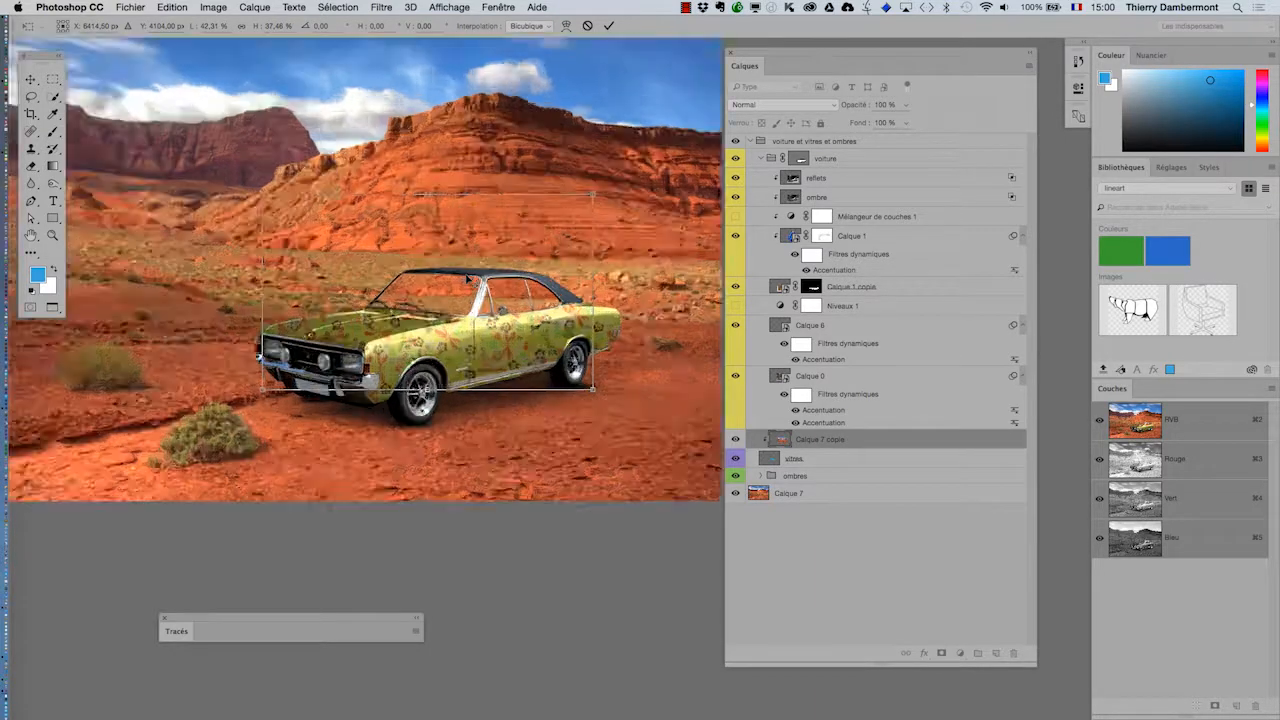
- Position the landscape over the car windows, narrow it to about 38% width and 36% height, and apply the transformation
{"action": "left_click_drag", "start_coordinate": [293, 180], "coordinate": [400, 253]}
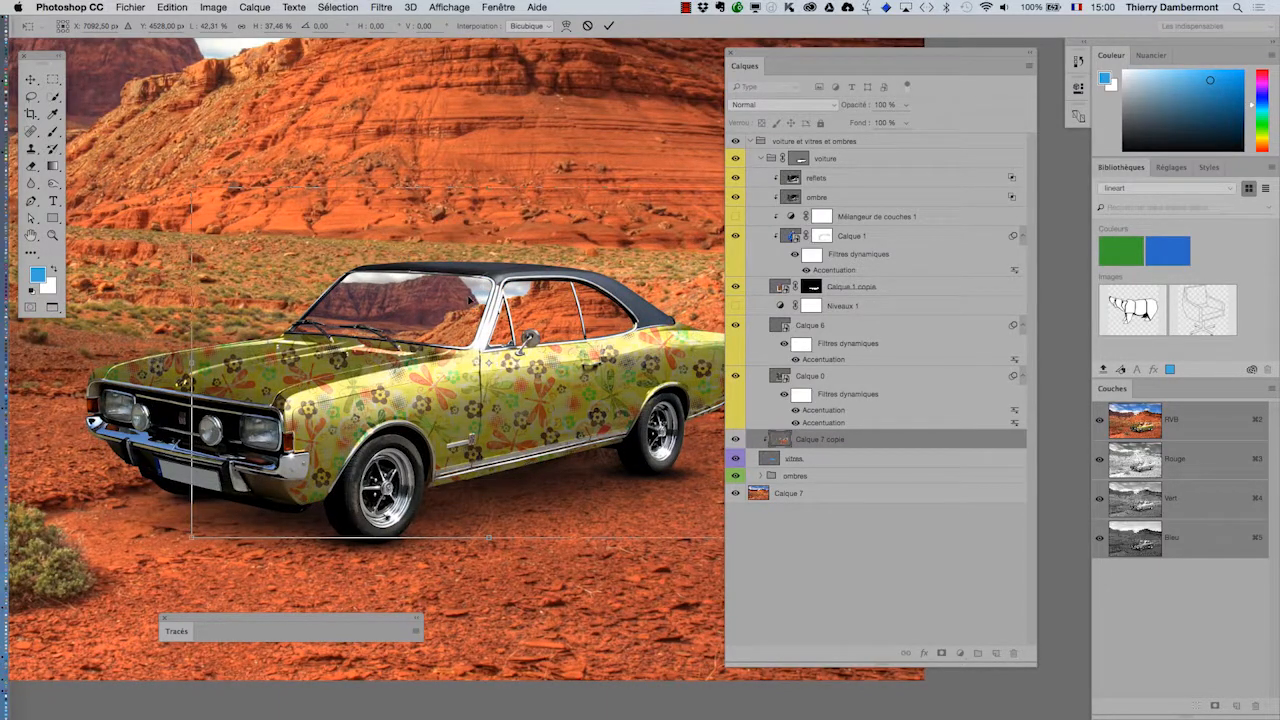
{"action": "scroll", "coordinate": [469, 302], "scroll_direction": "down", "scroll_amount": 2}
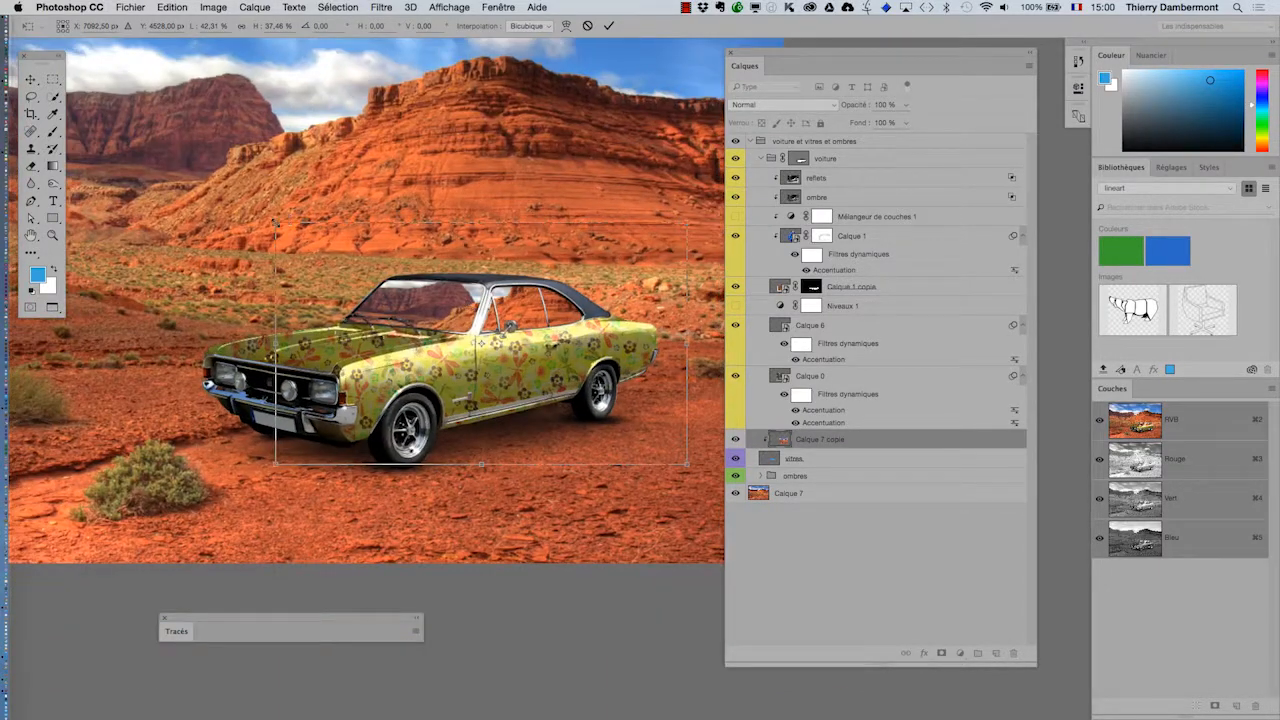
{"action": "left_click_drag", "start_coordinate": [276, 222], "coordinate": [317, 229]}
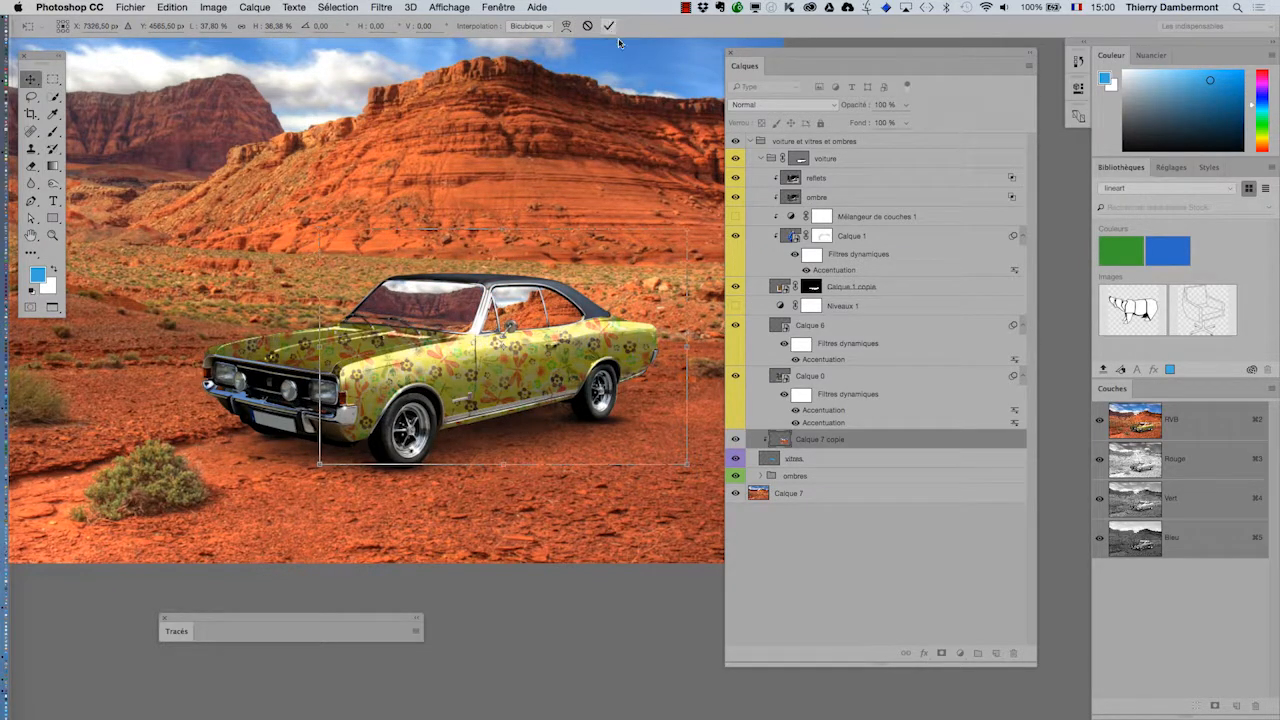
{"action": "key", "text": "Return"}
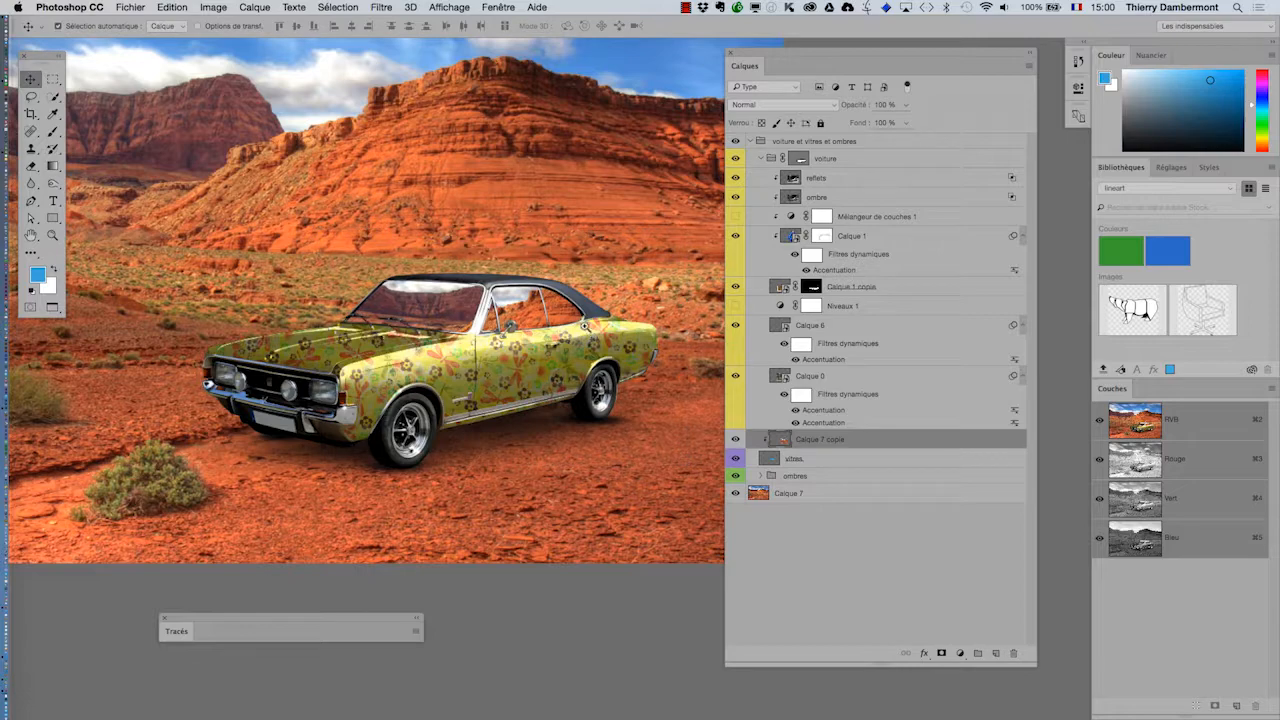
{"action": "scroll", "coordinate": [530, 336], "scroll_direction": "up", "scroll_amount": 5}
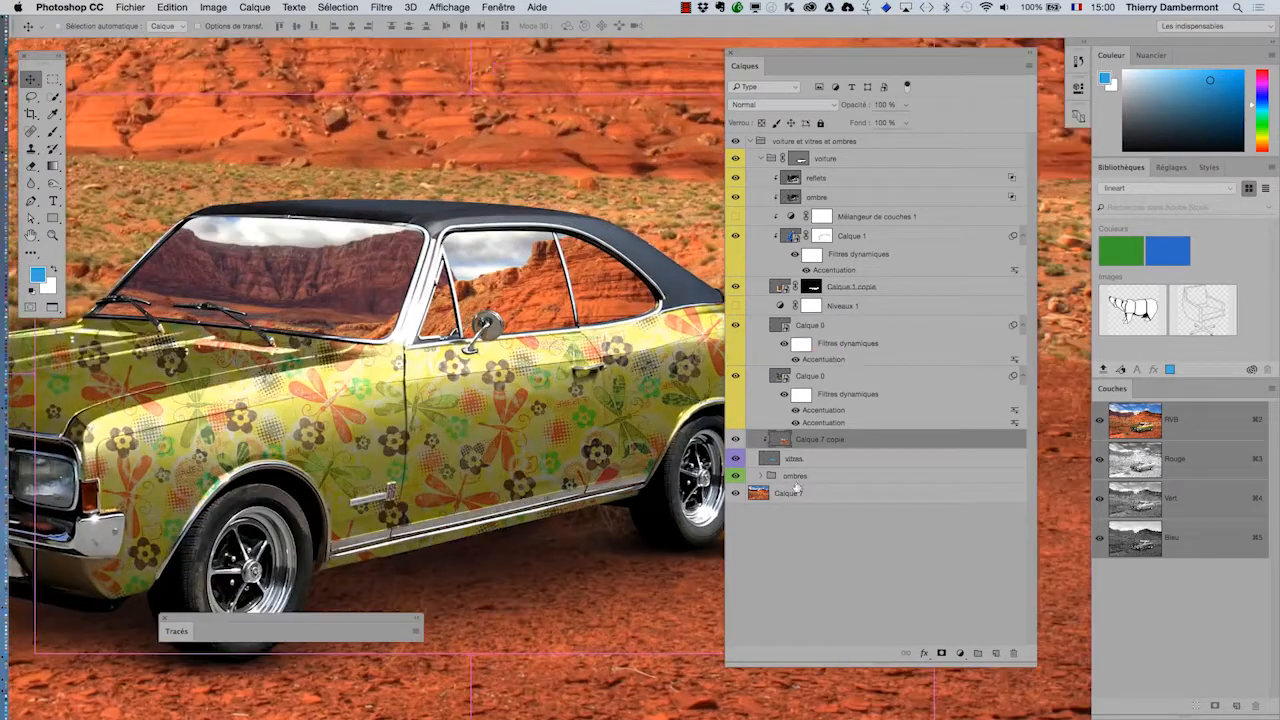
{"action": "left_click", "coordinate": [737, 441]}
{"action": "left_click", "coordinate": [737, 441]}
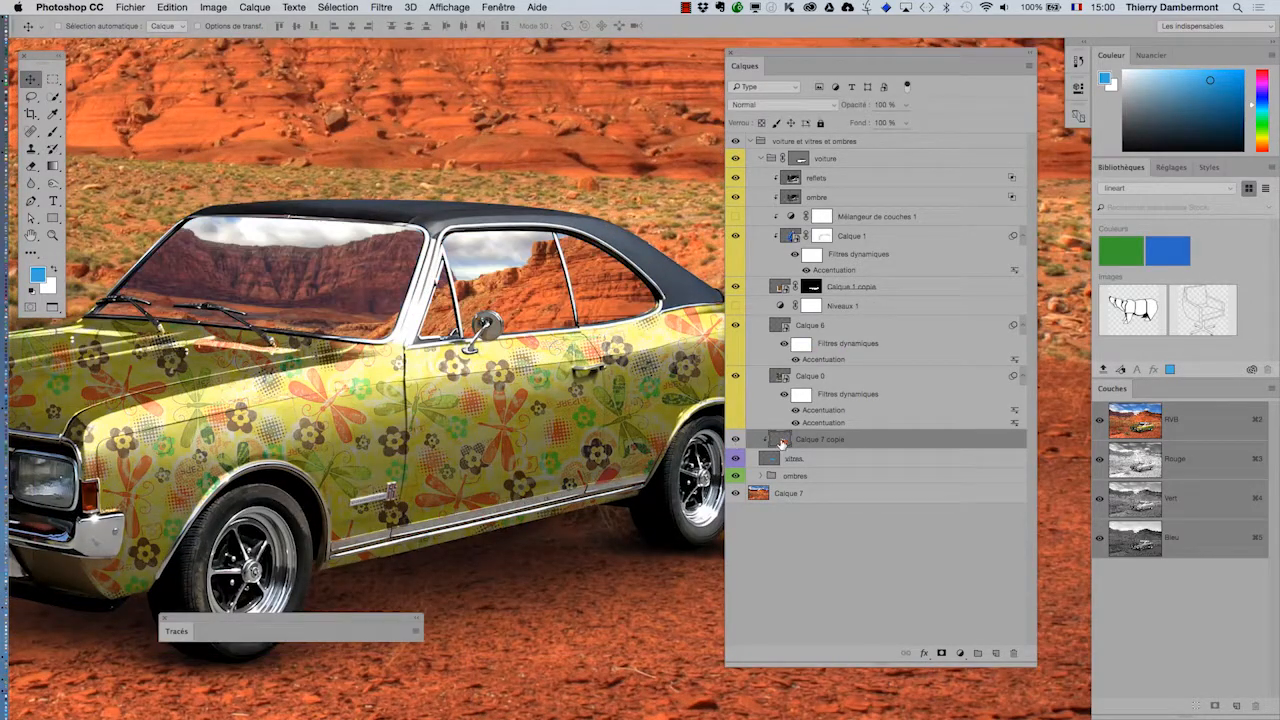
- Add a Levels adjustment layer clipped above "Calque 7 copie" and set its midtones to about 0.73
{"action": "left_click", "coordinate": [254, 7]}
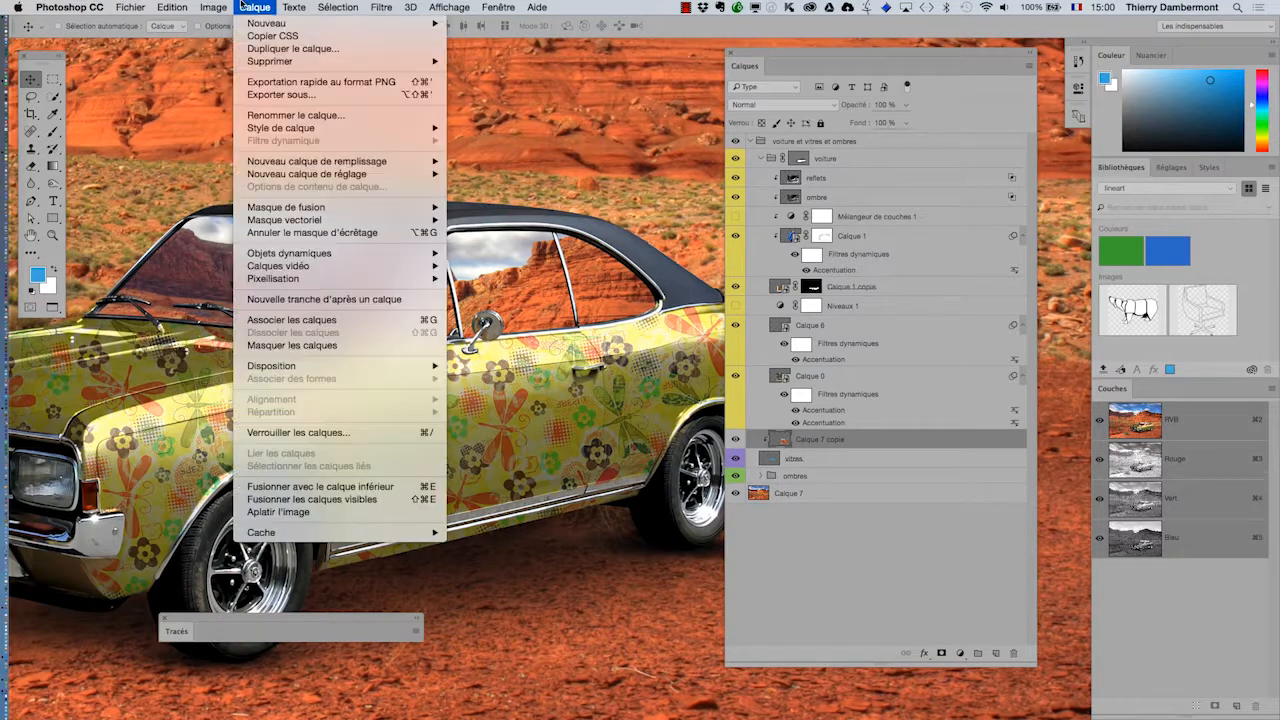
{"action": "mouse_move", "coordinate": [310, 175]}
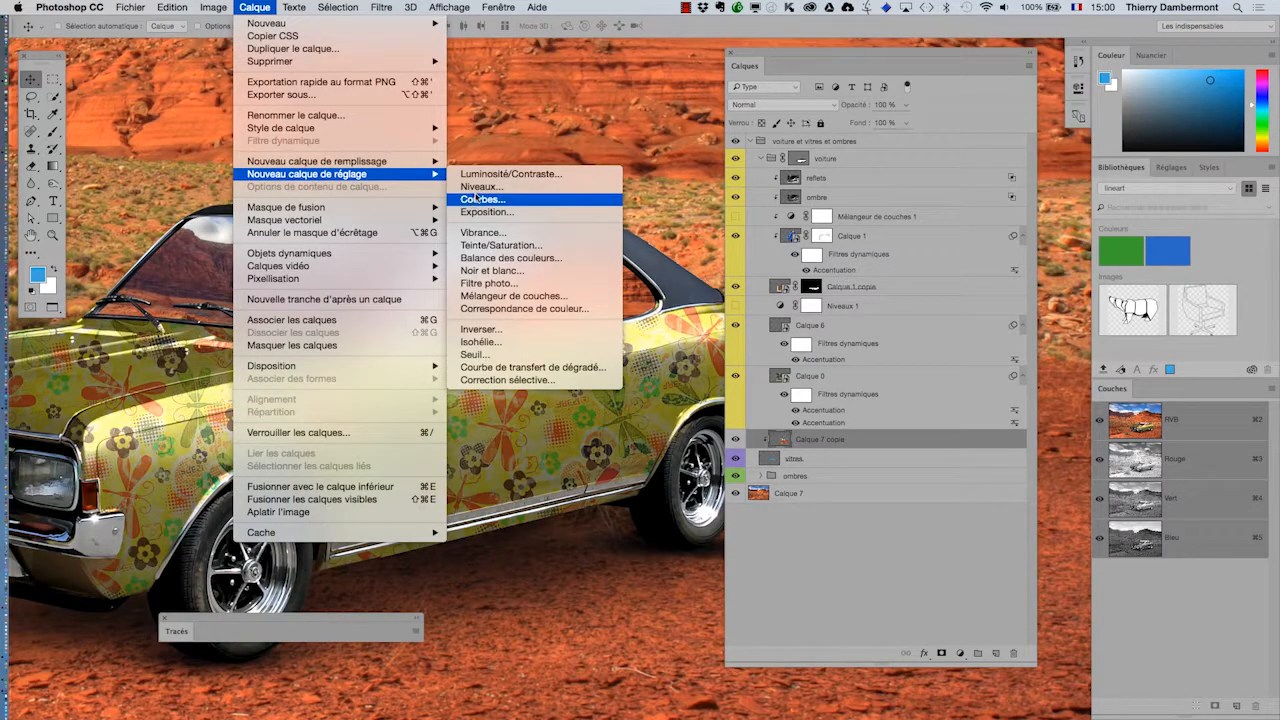
{"action": "left_click", "coordinate": [480, 186]}
{"action": "left_click", "coordinate": [848, 216]}
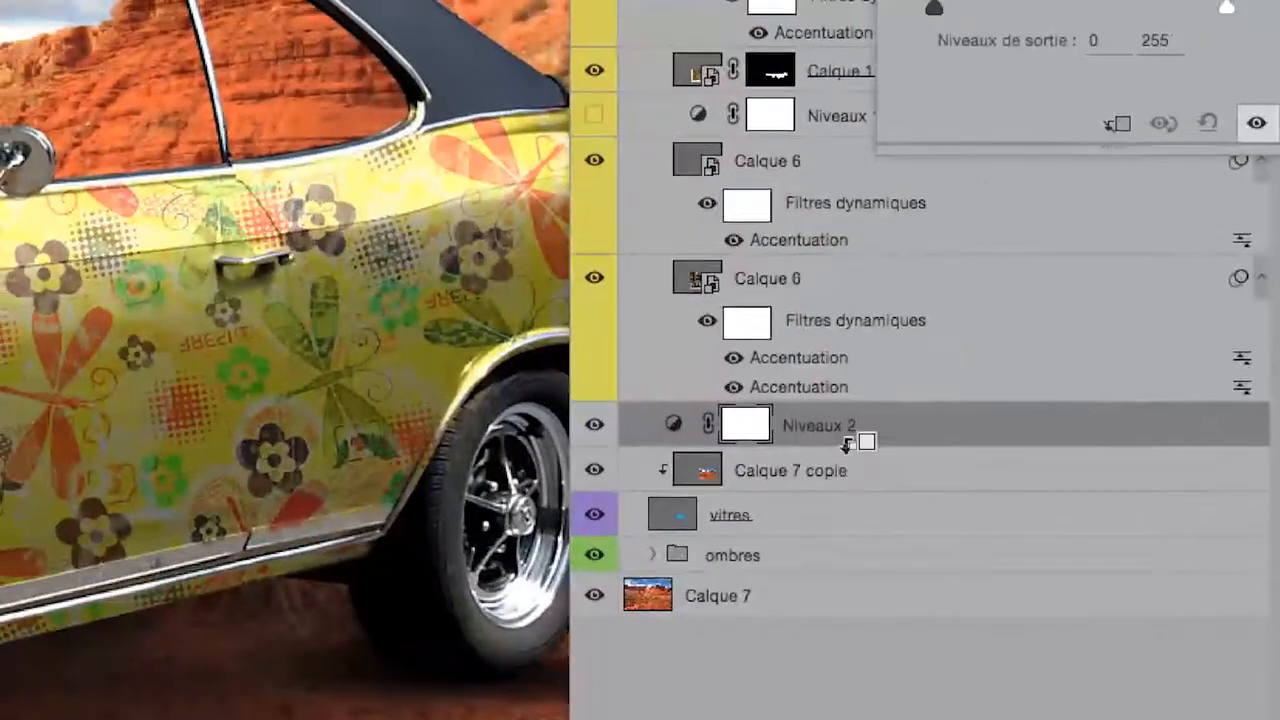
{"action": "left_click", "coordinate": [835, 438], "text": "alt"}
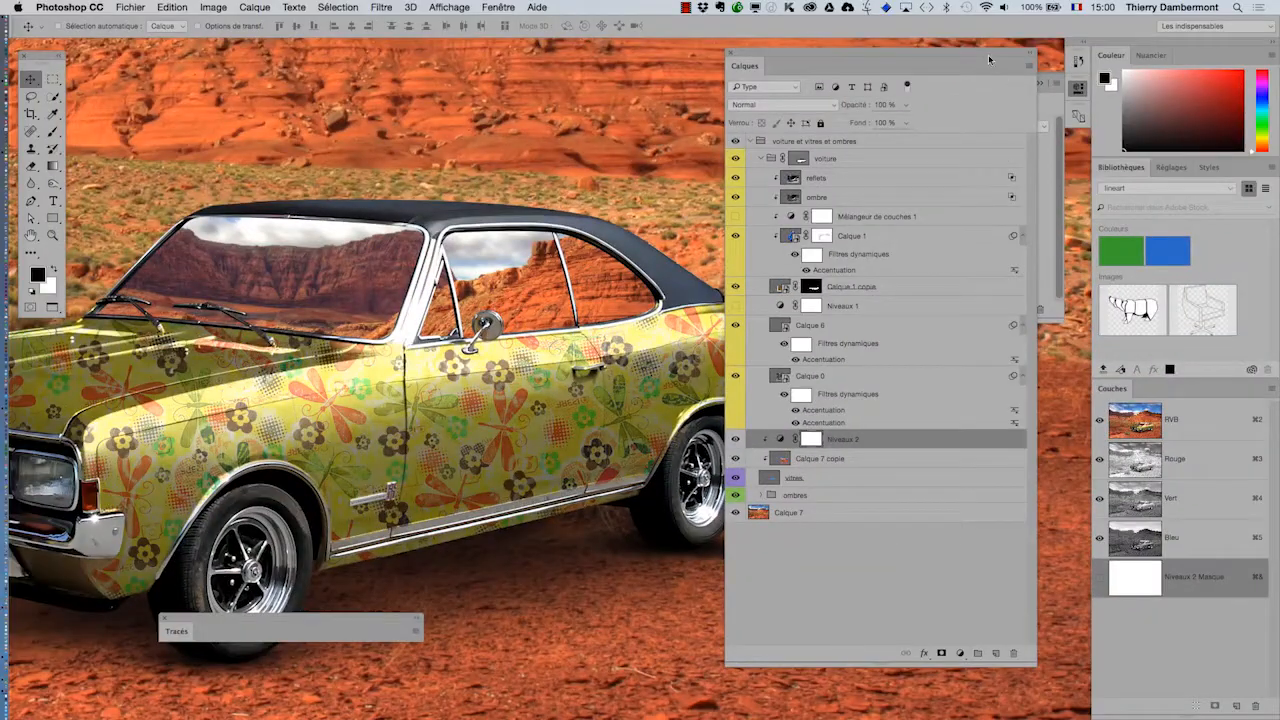
{"action": "left_click_drag", "start_coordinate": [989, 56], "coordinate": [954, 353]}
{"action": "left_click_drag", "start_coordinate": [959, 225], "coordinate": [962, 225]}
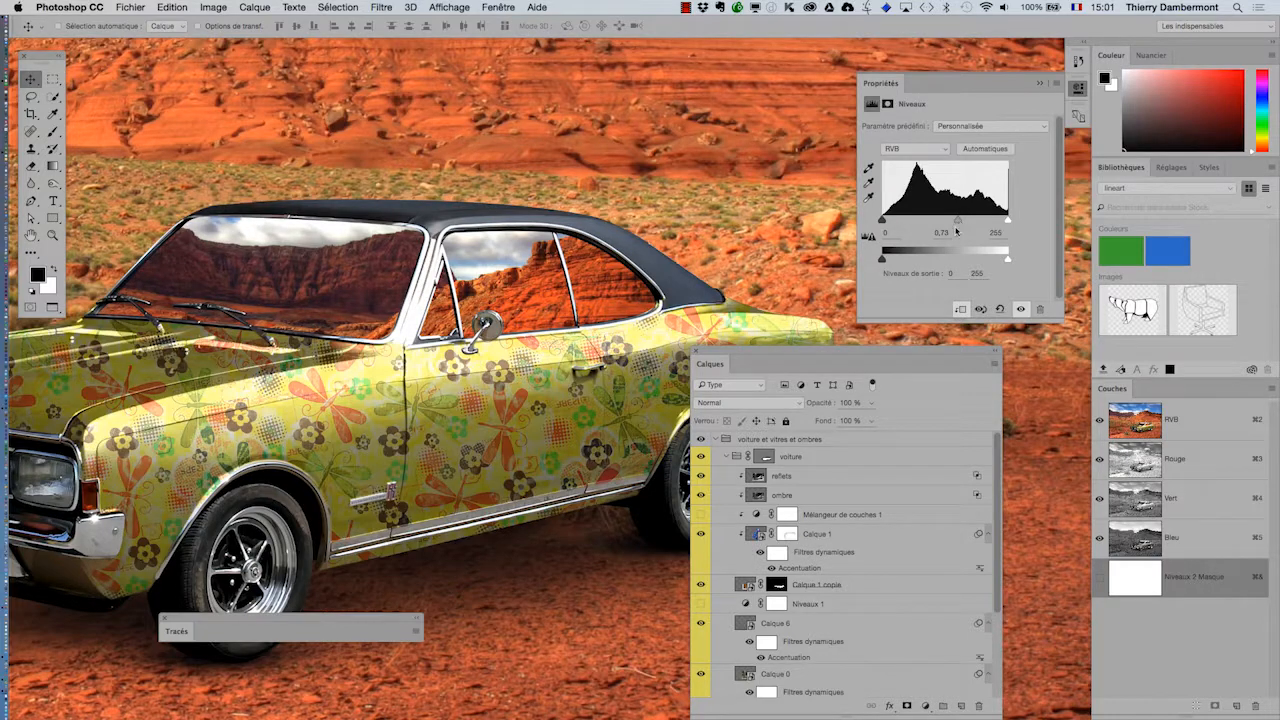
- Create a new empty layer above the Levels adjustment and clip it to the window layers below
{"action": "left_click_drag", "start_coordinate": [741, 363], "coordinate": [741, 89]}
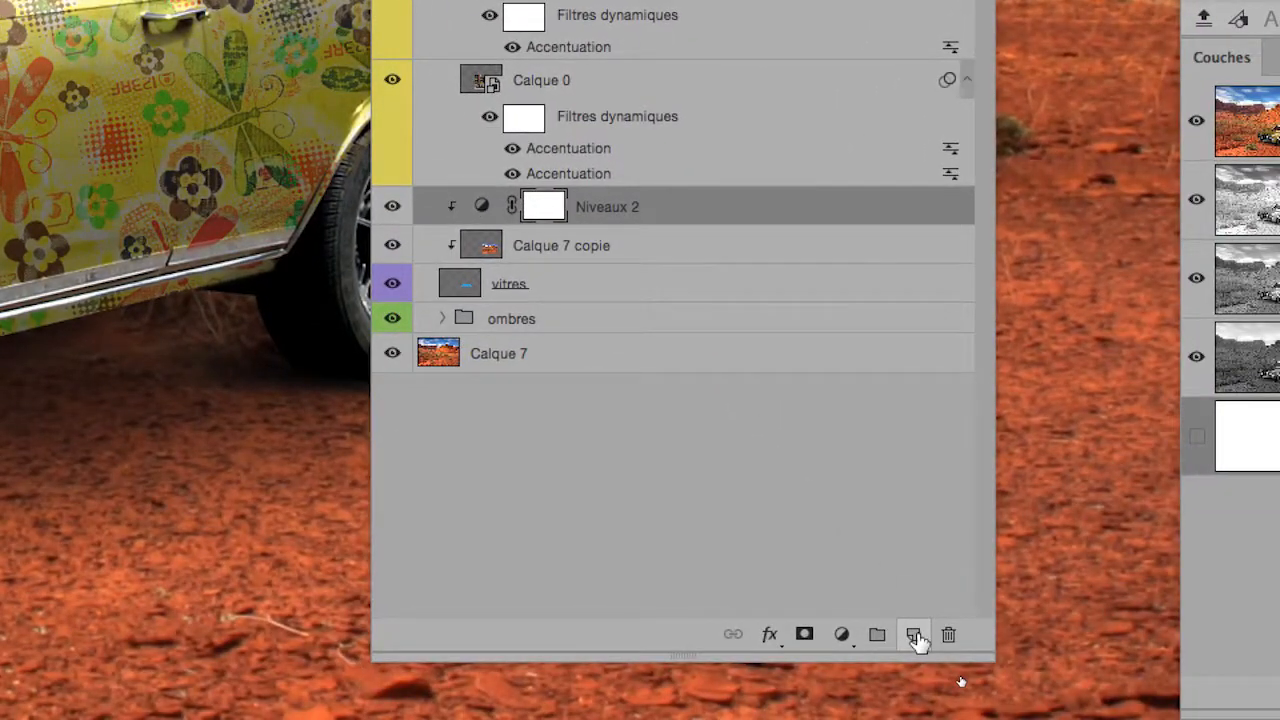
{"action": "left_click", "coordinate": [914, 636]}
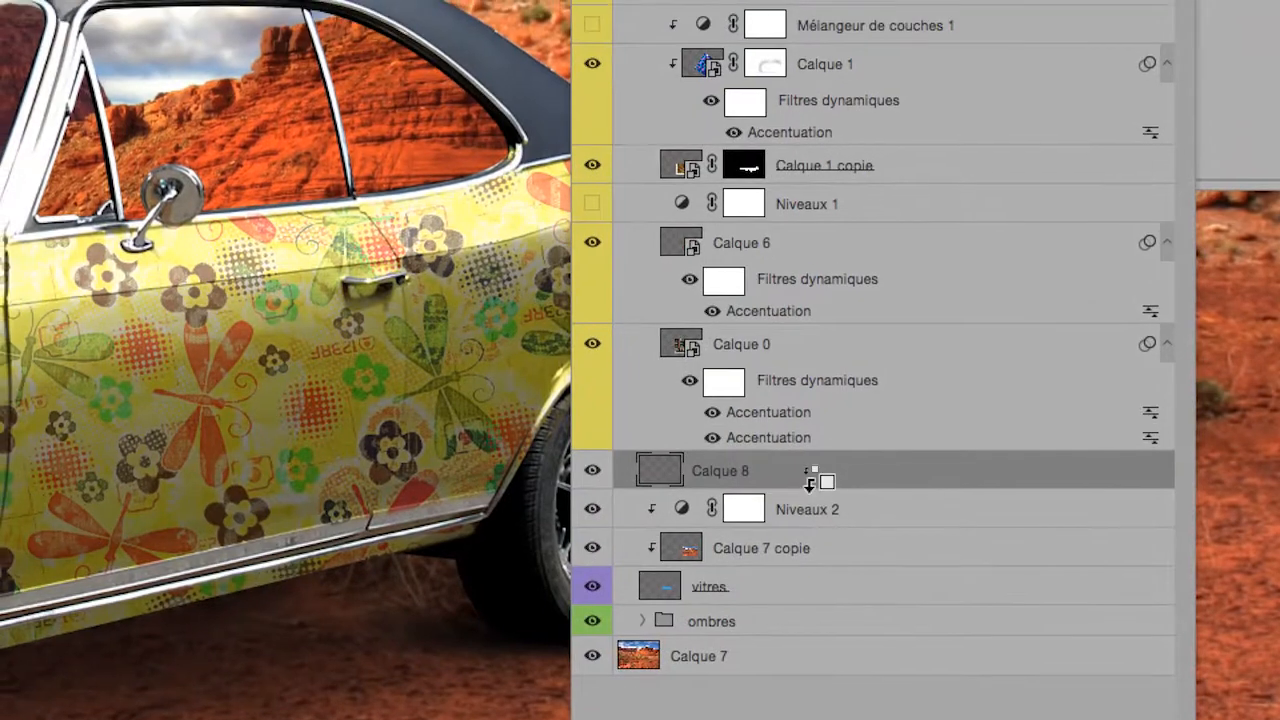
{"action": "left_click", "coordinate": [810, 483], "text": "alt"}
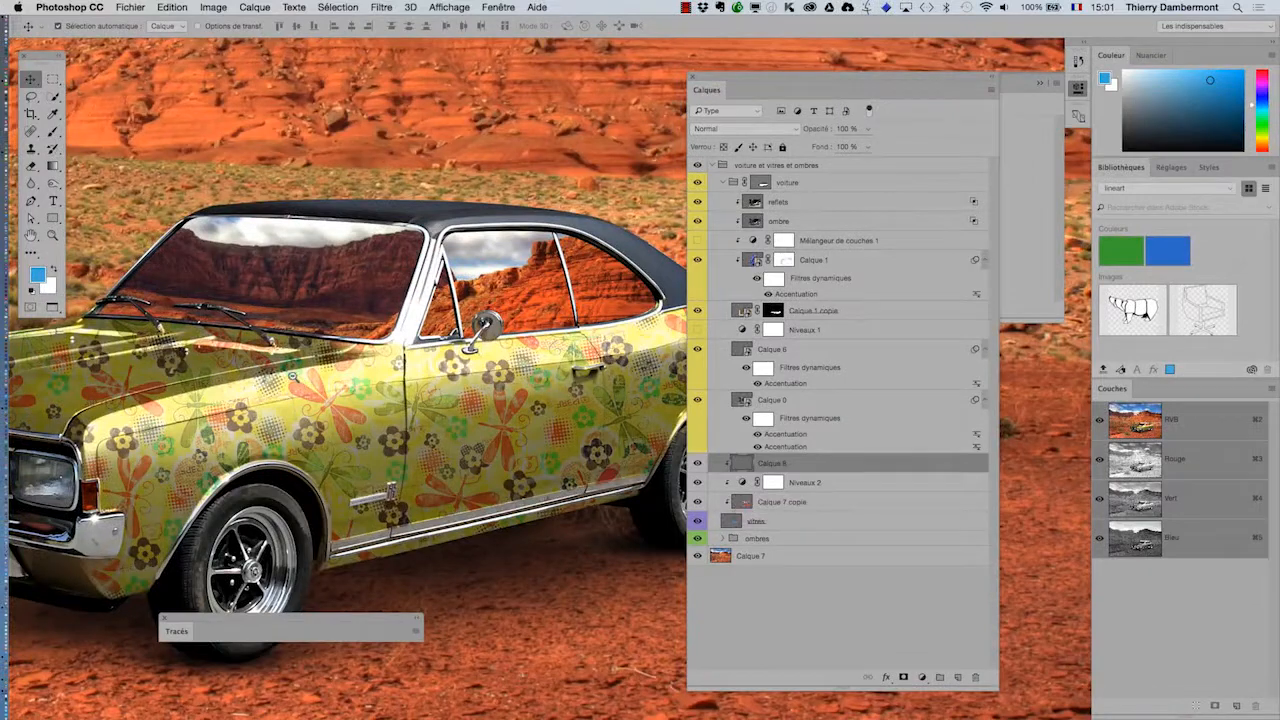
- Brush soft white highlights over the windshield and side windows, and set the layer's opacity to 53%
{"action": "scroll", "coordinate": [350, 366], "scroll_direction": "down", "scroll_amount": 2}
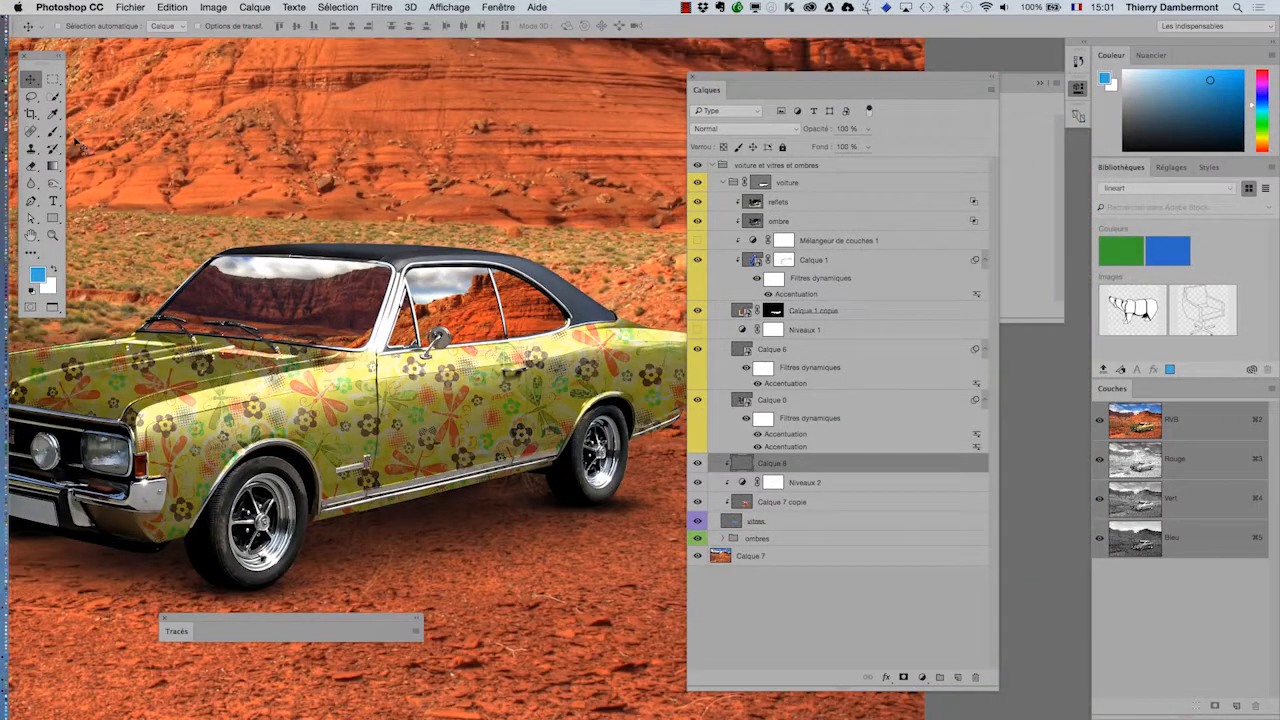
{"action": "left_click", "coordinate": [53, 133]}
{"action": "left_click", "coordinate": [55, 268]}
{"action": "mouse_move", "coordinate": [357, 229]}
{"action": "left_mouse_down"}
{"action": "mouse_move", "coordinate": [415, 234]}
{"action": "mouse_move", "coordinate": [423, 271]}
{"action": "mouse_move", "coordinate": [421, 232]}
{"action": "mouse_move", "coordinate": [405, 246]}
{"action": "left_mouse_up"}
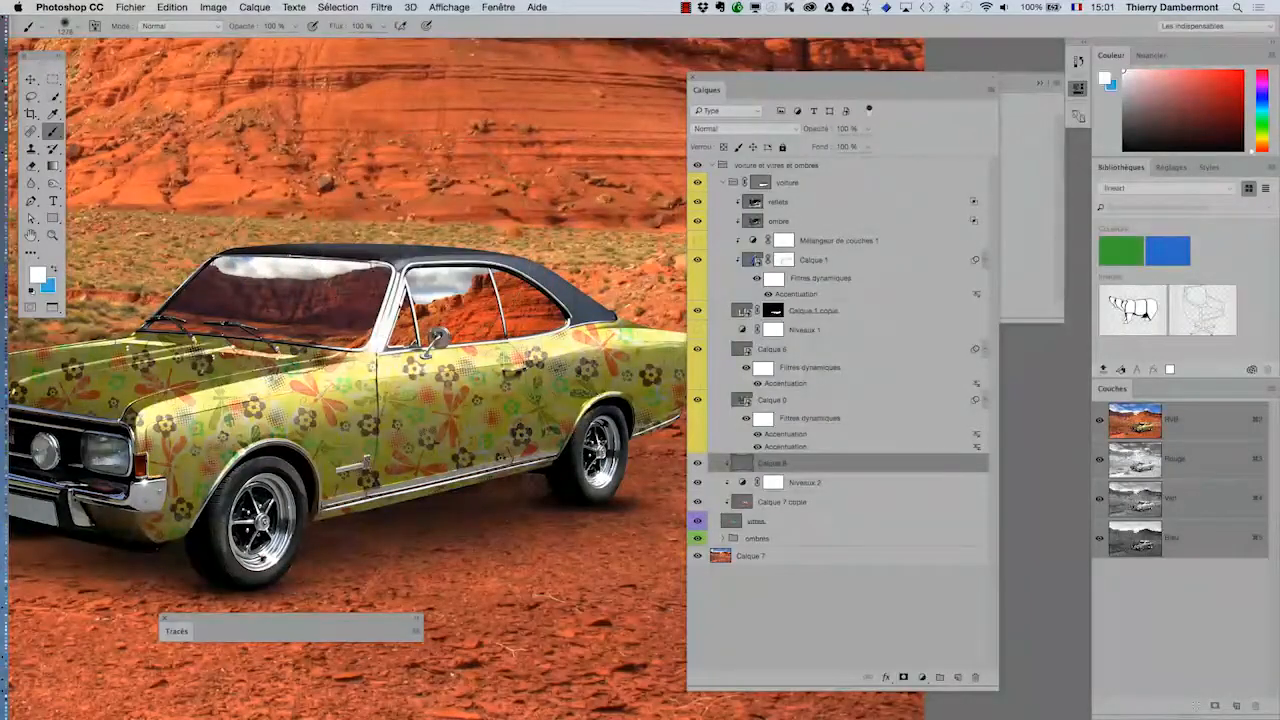
{"action": "left_click_drag", "start_coordinate": [287, 292], "coordinate": [271, 293]}
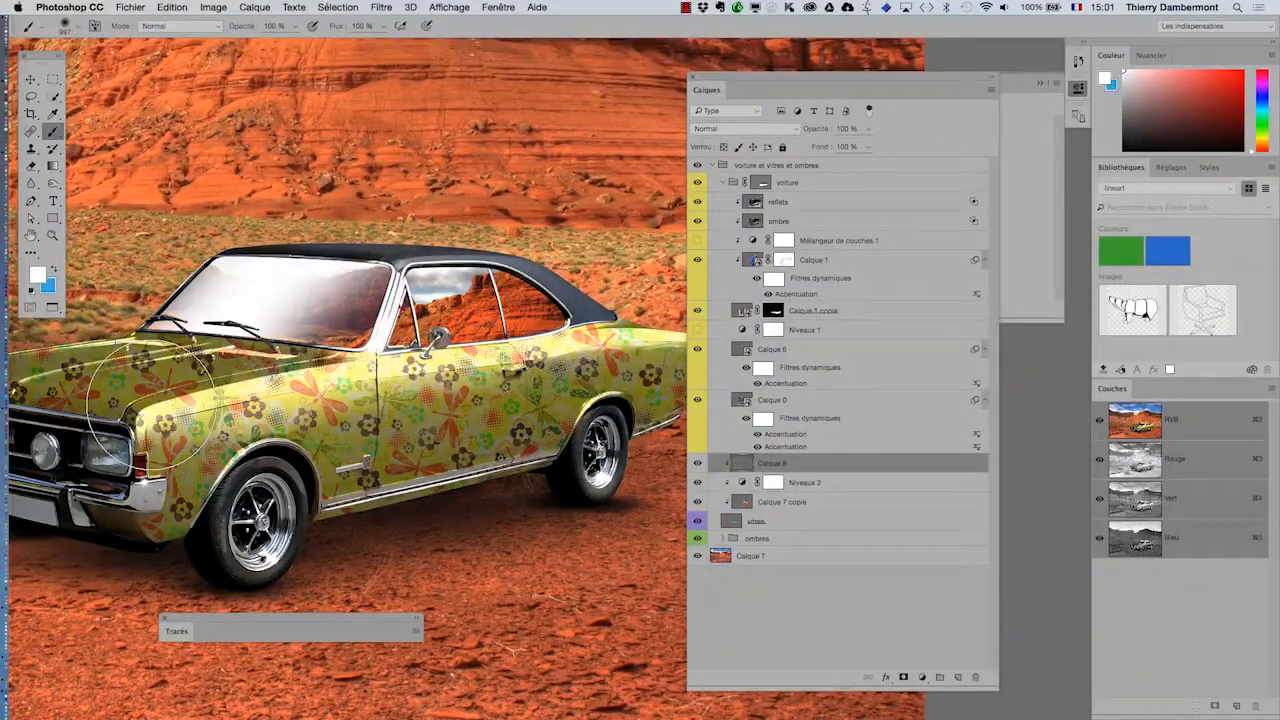
{"action": "mouse_move", "coordinate": [507, 403]}
{"action": "left_mouse_down"}
{"action": "mouse_move", "coordinate": [537, 190]}
{"action": "mouse_move", "coordinate": [537, 344]}
{"action": "left_mouse_up"}
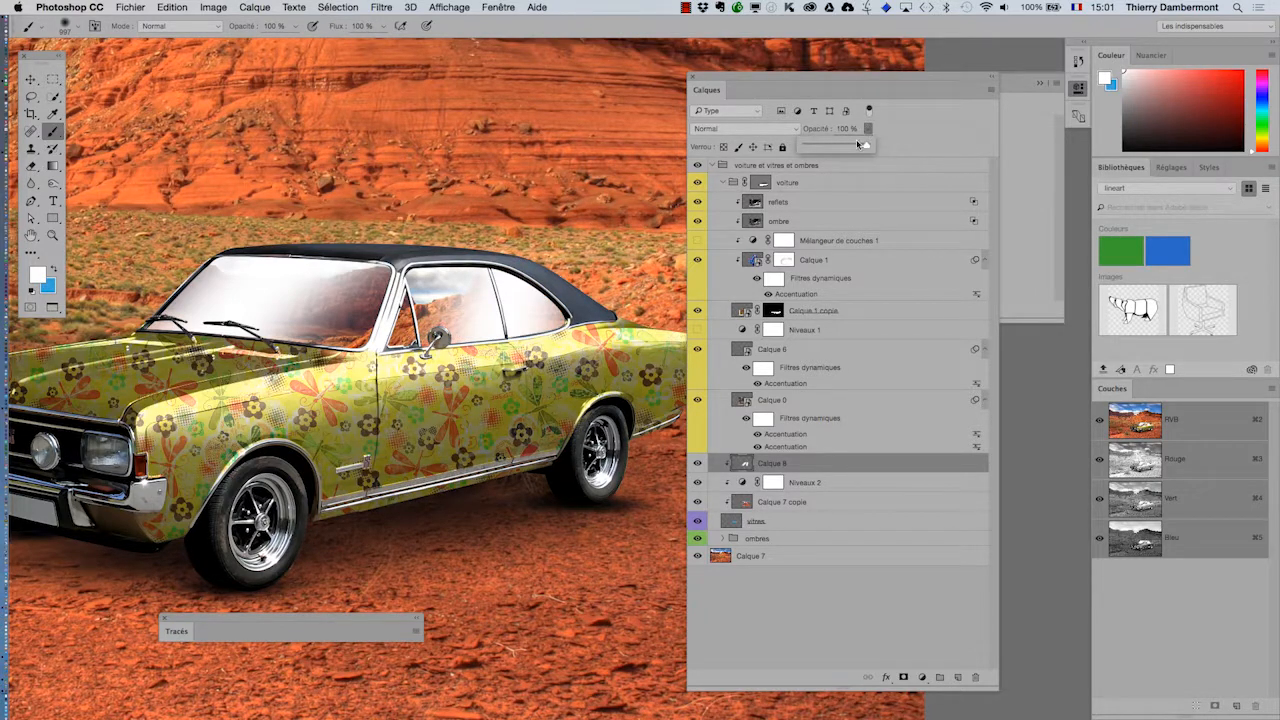
{"action": "left_click_drag", "start_coordinate": [844, 146], "coordinate": [840, 148]}
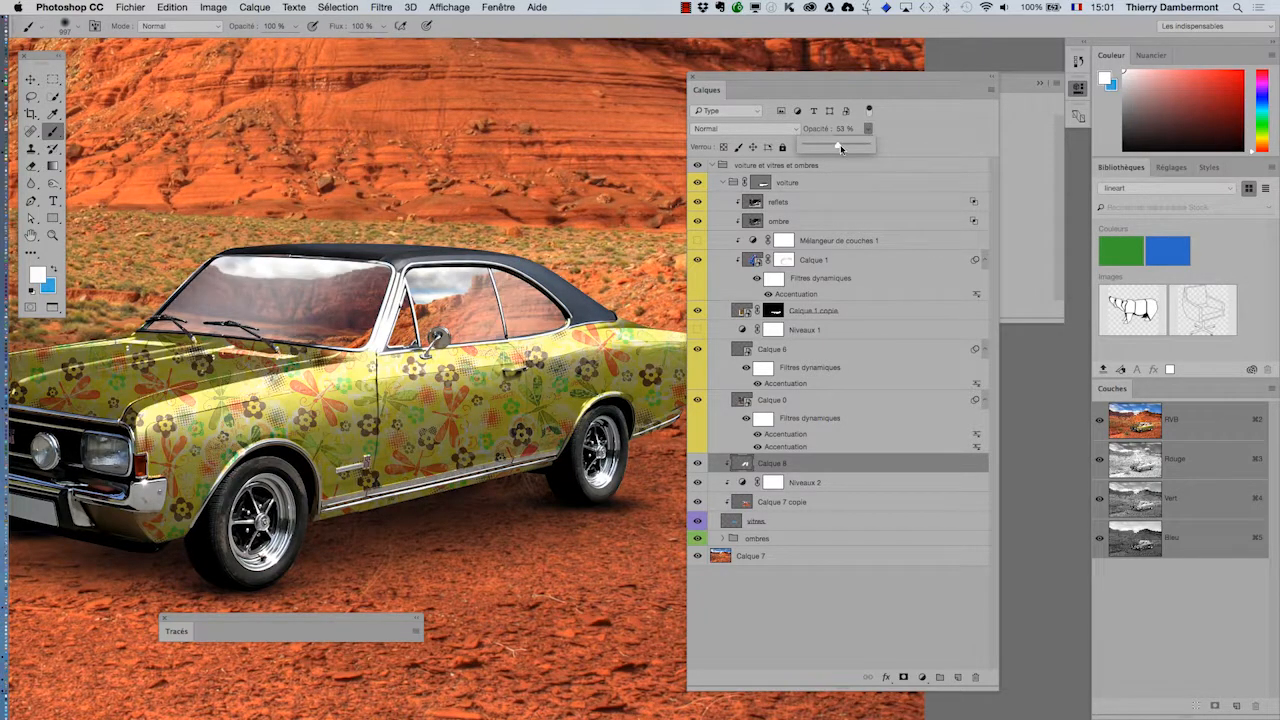
- Erase most of the white haze from the windshield with a large soft eraser
{"action": "left_click", "coordinate": [33, 166]}
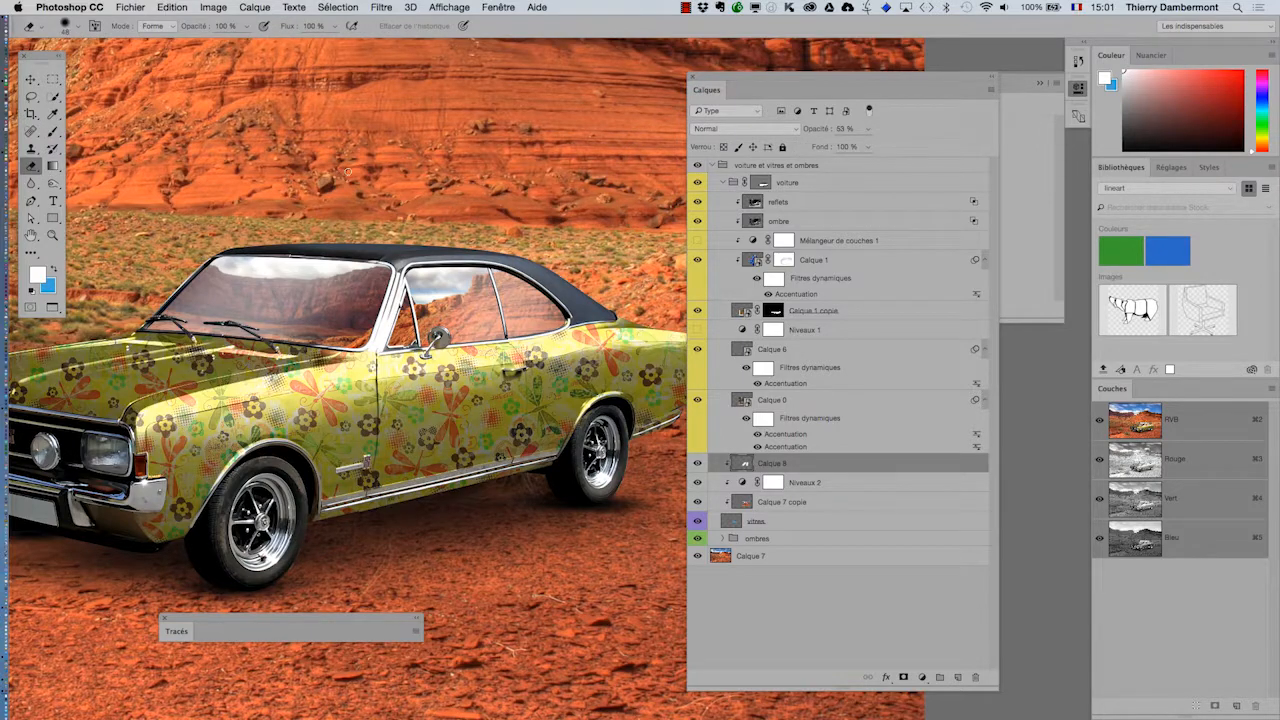
{"action": "left_click_drag", "start_coordinate": [363, 175], "coordinate": [421, 63]}
{"action": "mouse_move", "coordinate": [416, 441]}
{"action": "left_mouse_down"}
{"action": "mouse_move", "coordinate": [590, 415]}
{"action": "mouse_move", "coordinate": [592, 375]}
{"action": "left_mouse_up"}
{"action": "left_click_drag", "start_coordinate": [336, 394], "coordinate": [270, 406]}
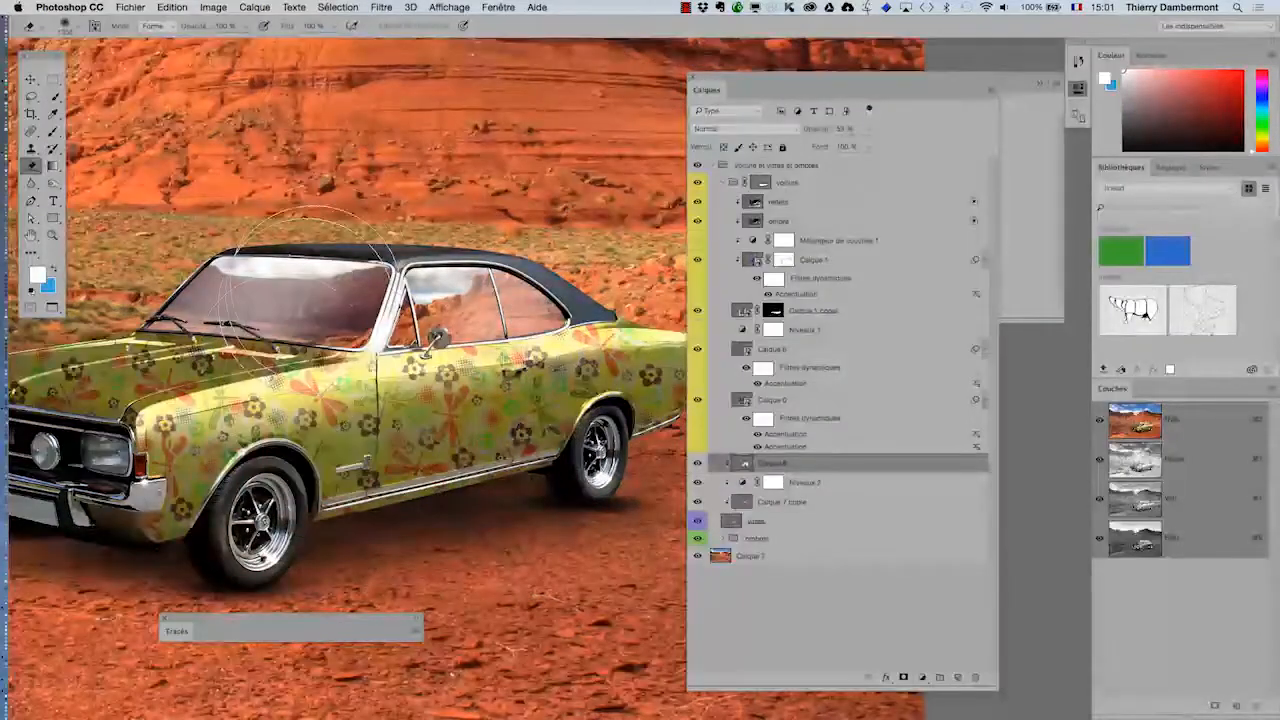
{"action": "left_click_drag", "start_coordinate": [325, 340], "coordinate": [238, 410]}
{"action": "left_click_drag", "start_coordinate": [256, 472], "coordinate": [236, 470]}
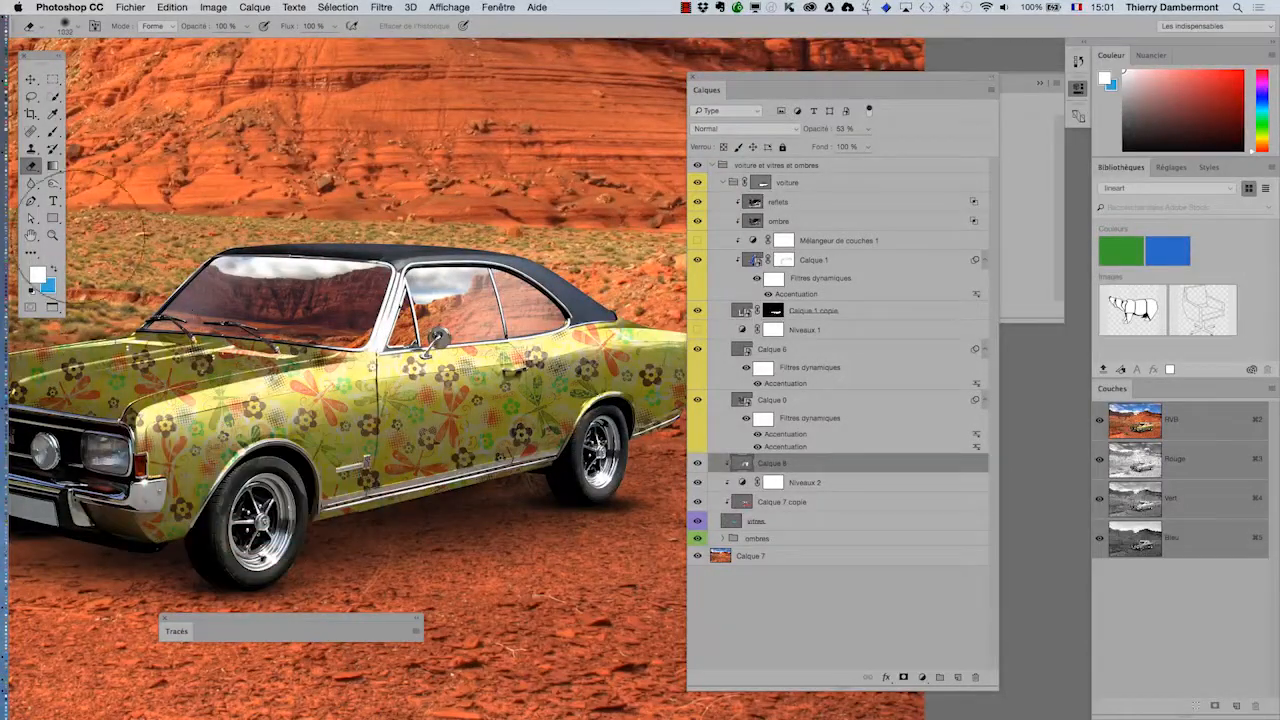
- Brush a softer white highlight back along the lower edge of the windshield
{"action": "left_click", "coordinate": [51, 132]}
{"action": "left_click_drag", "start_coordinate": [363, 371], "coordinate": [334, 376]}
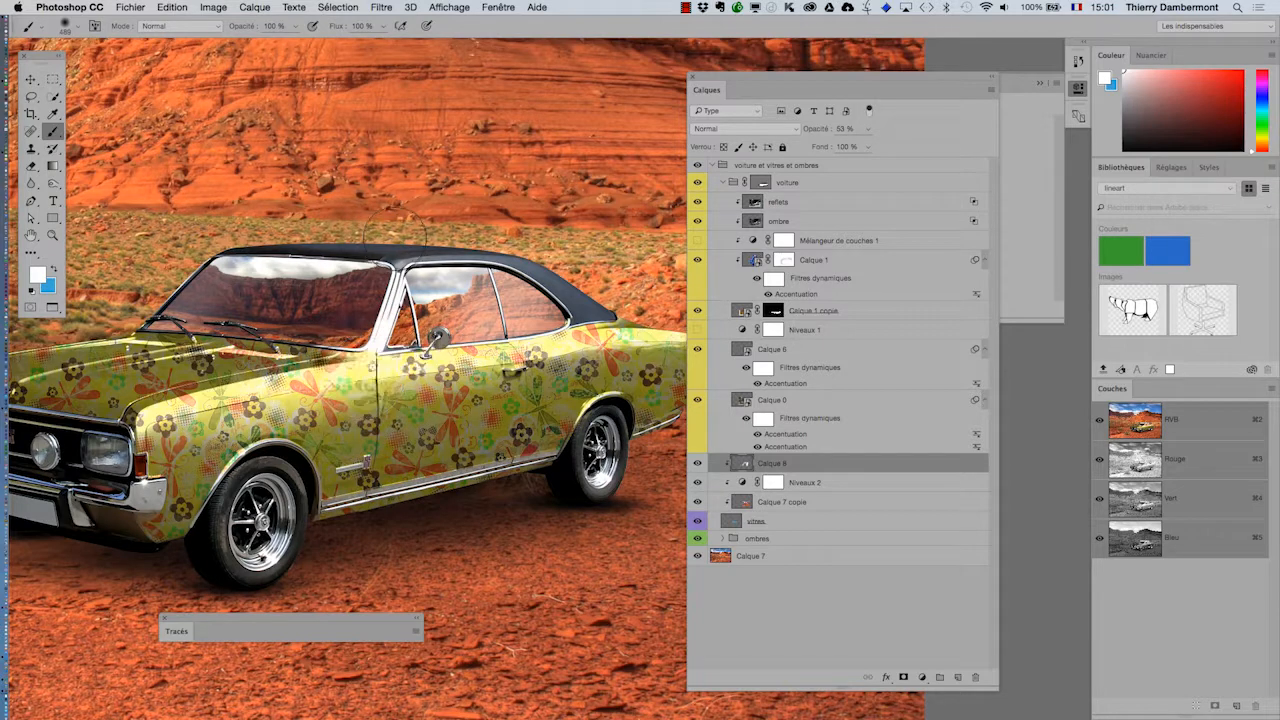
{"action": "left_click_drag", "start_coordinate": [395, 285], "coordinate": [310, 345]}
{"action": "left_click_drag", "start_coordinate": [436, 496], "coordinate": [474, 492]}
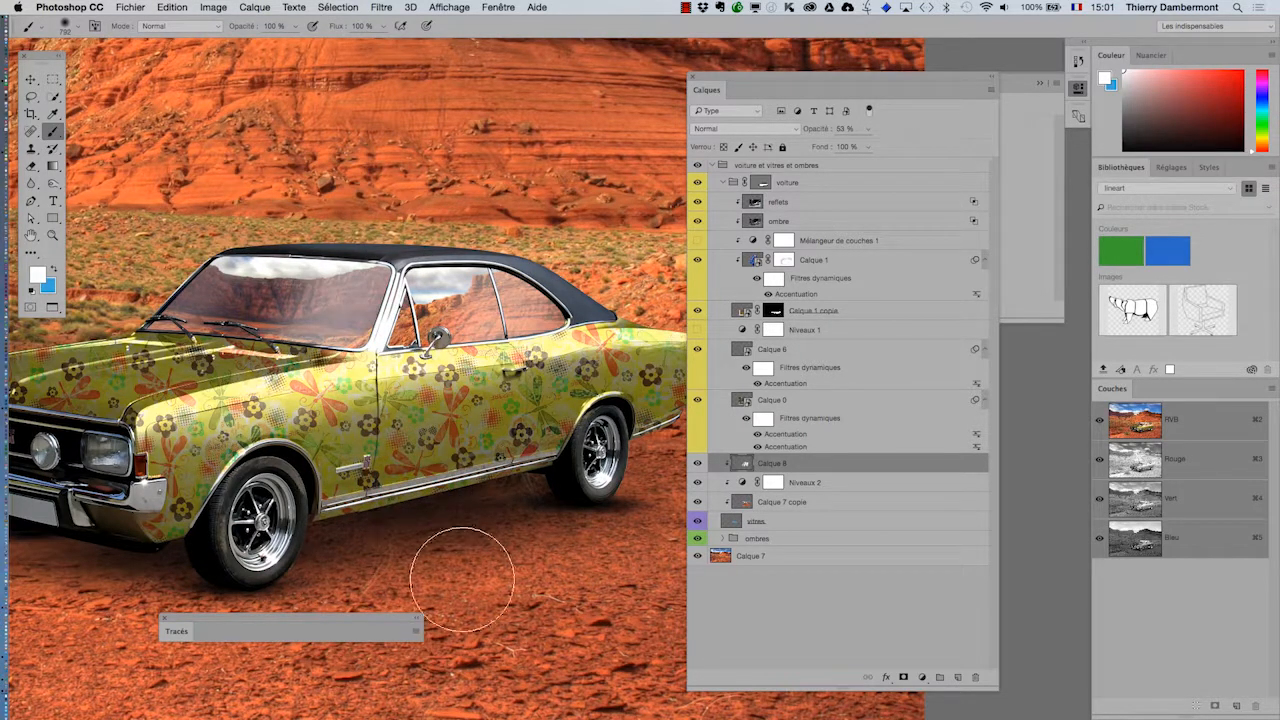
- Undo the last white highlight strokes along the lower edge of the windshield
{"action": "key", "text": "super+z"}
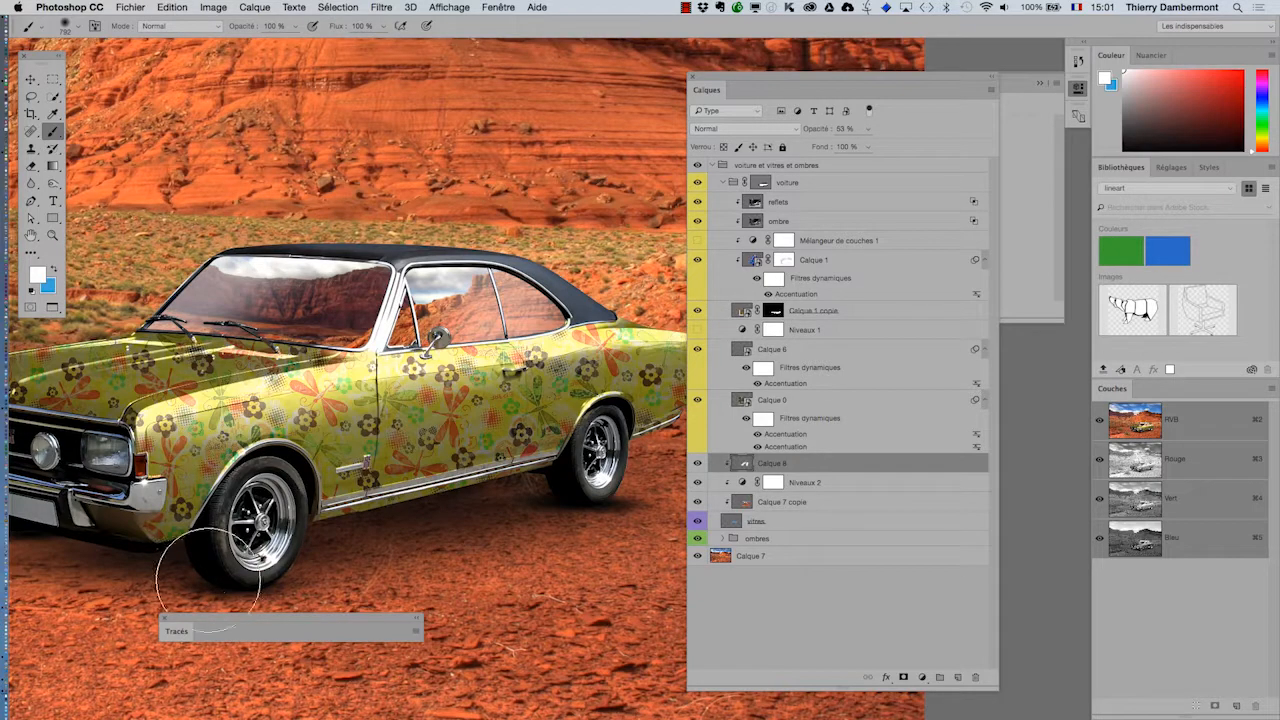
{"action": "key", "text": "super+alt+z"}
{"action": "key", "text": "super+plus"}
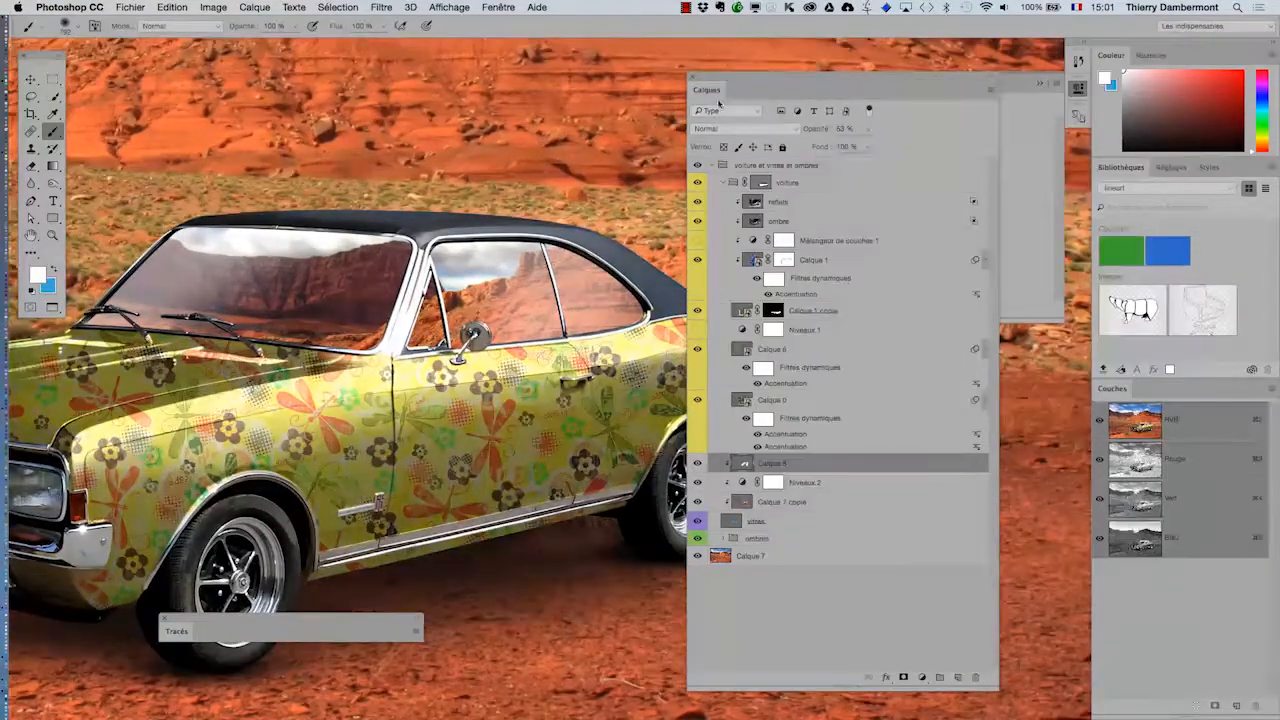
- Move the Layers panel clear of the car and inspect the reflections and highlights on the windows
{"action": "left_click_drag", "start_coordinate": [720, 84], "coordinate": [909, 60]}
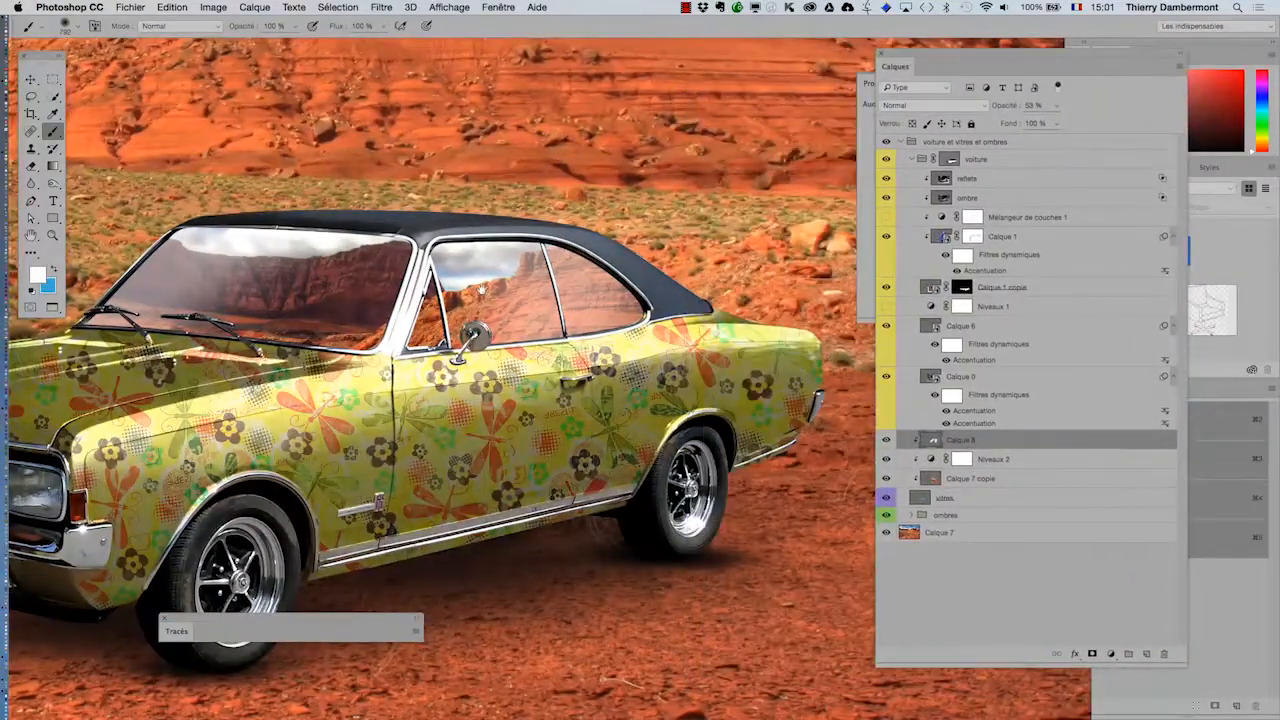
{"action": "left_click_drag", "start_coordinate": [481, 290], "coordinate": [612, 291]}
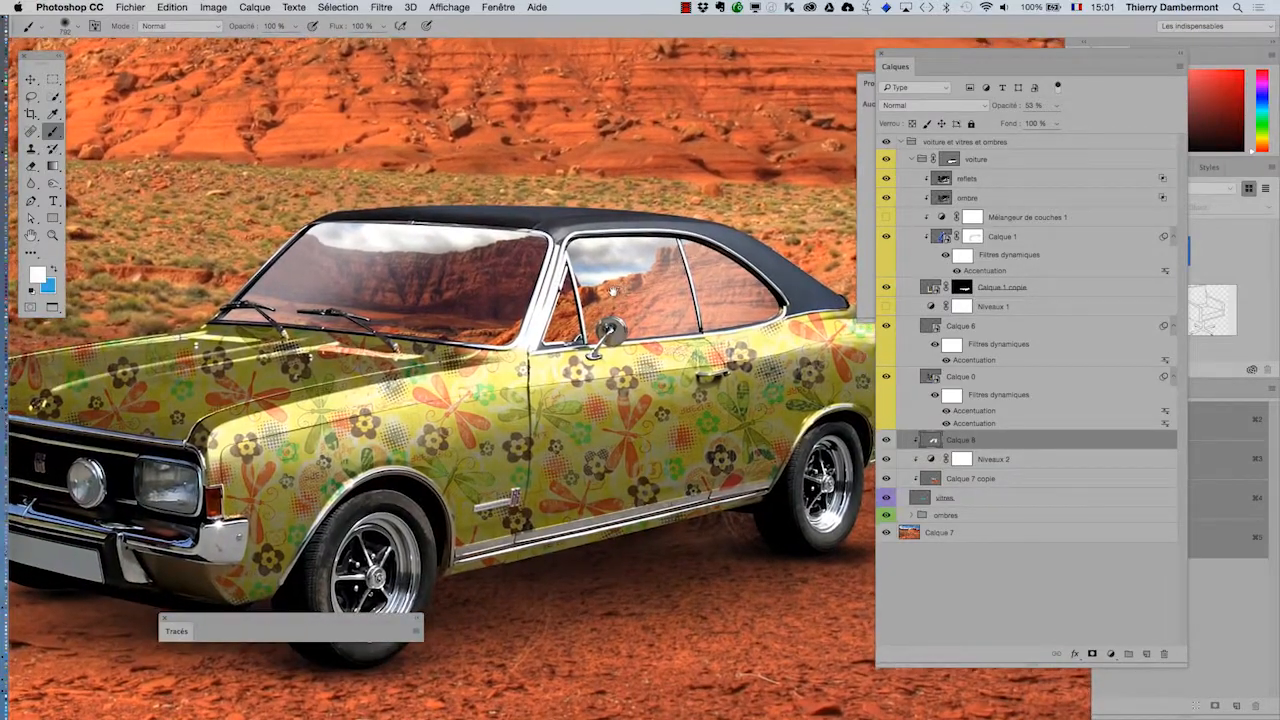
{"action": "scroll", "coordinate": [610, 293], "scroll_direction": "down", "scroll_amount": 1}
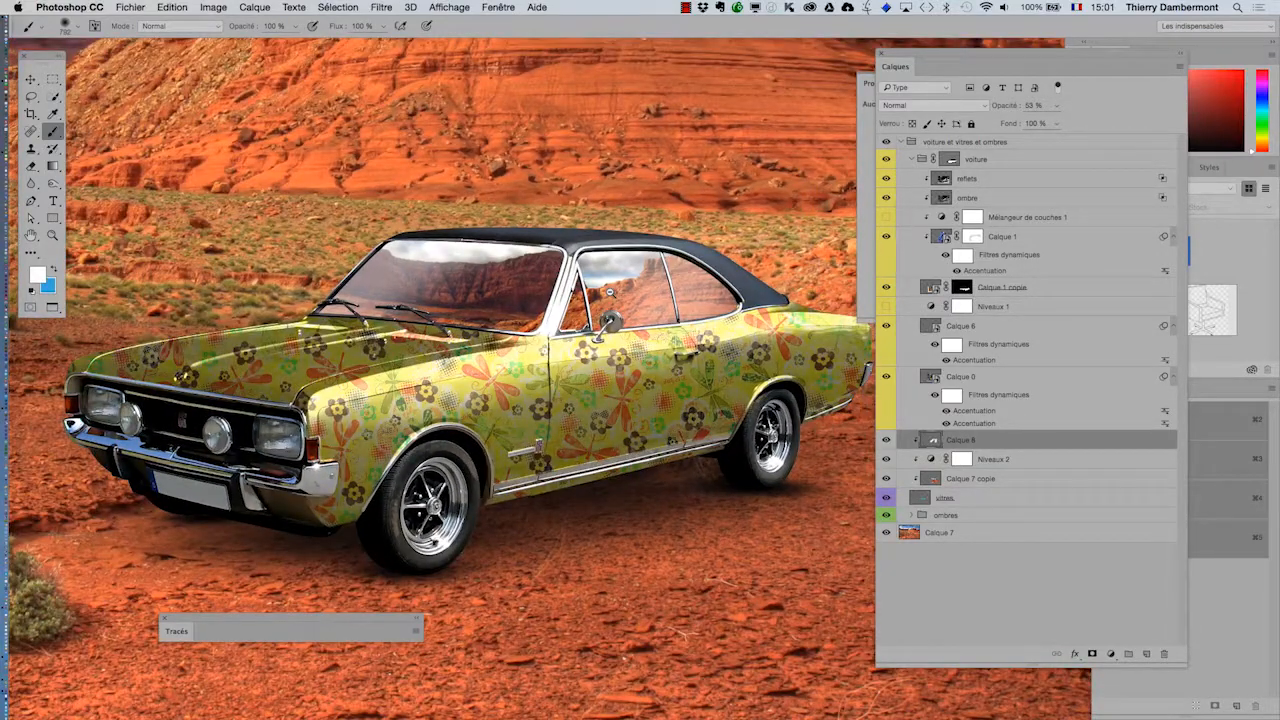
{"action": "left_click", "coordinate": [609, 292], "text": "alt"}
{"action": "left_click", "coordinate": [610, 293], "text": "super"}
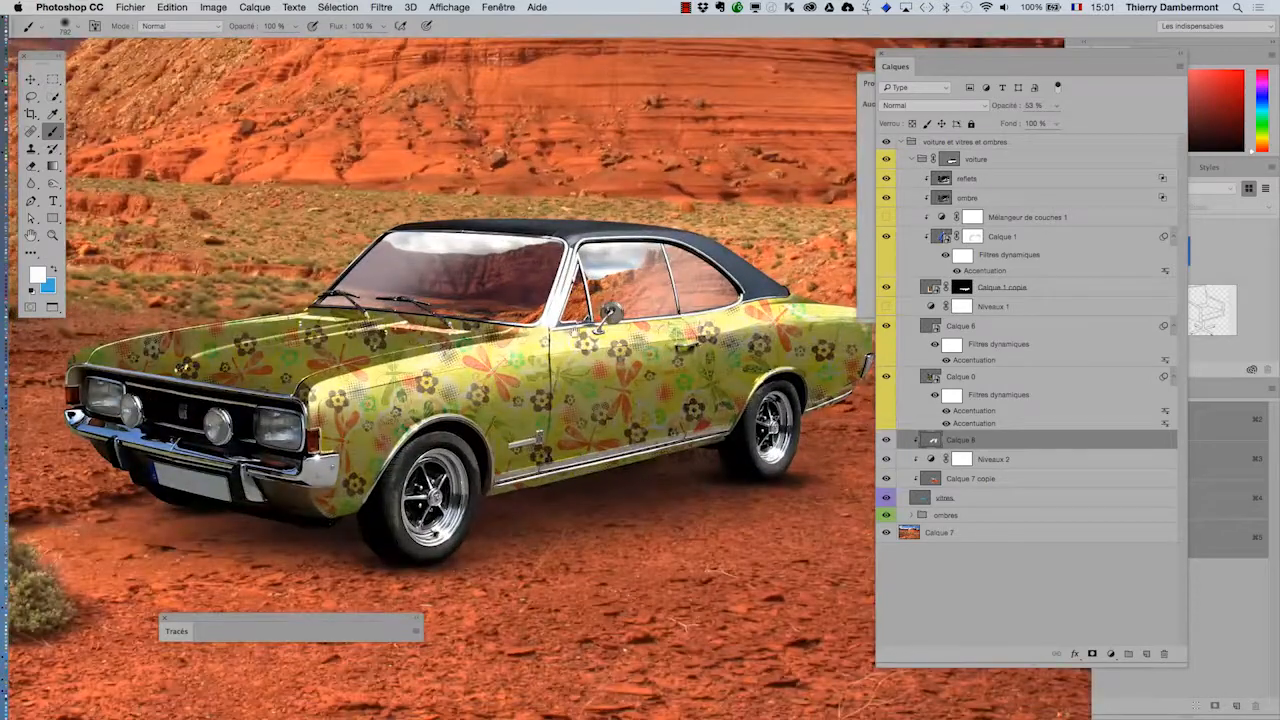
{"action": "left_click_drag", "start_coordinate": [565, 351], "coordinate": [521, 371]}
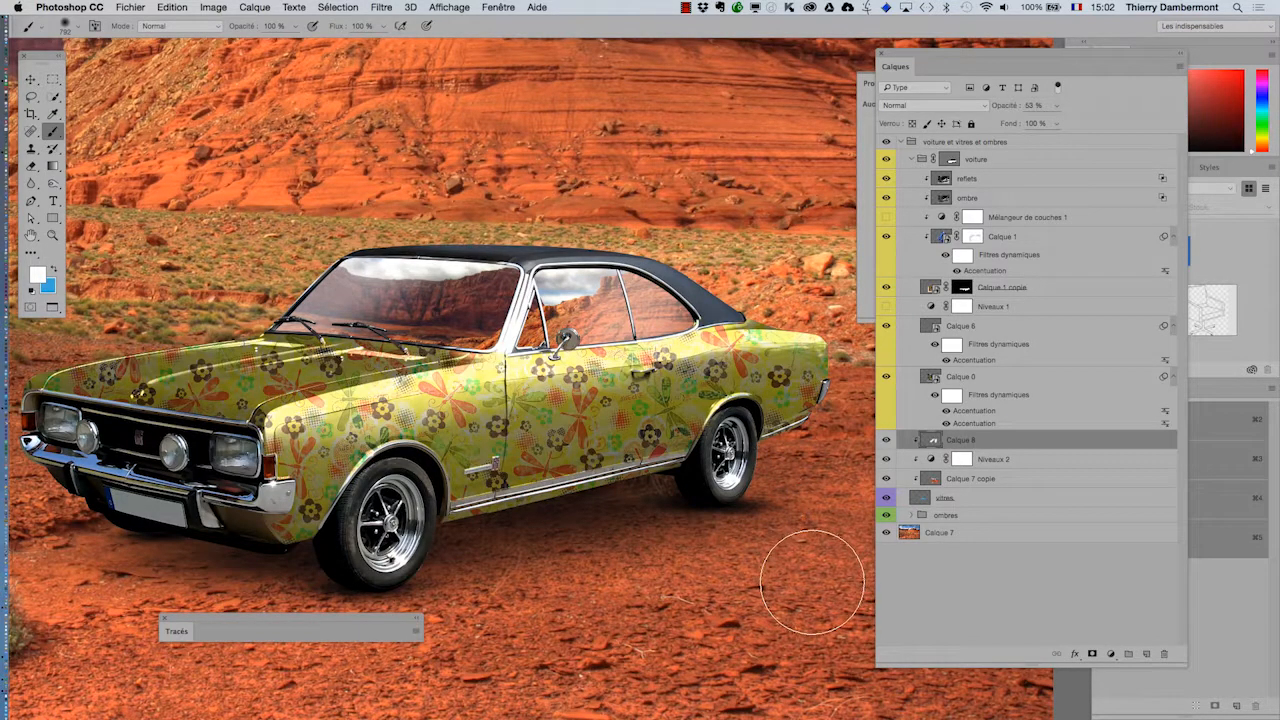
{"action": "left_click", "coordinate": [607, 557], "text": "super"}
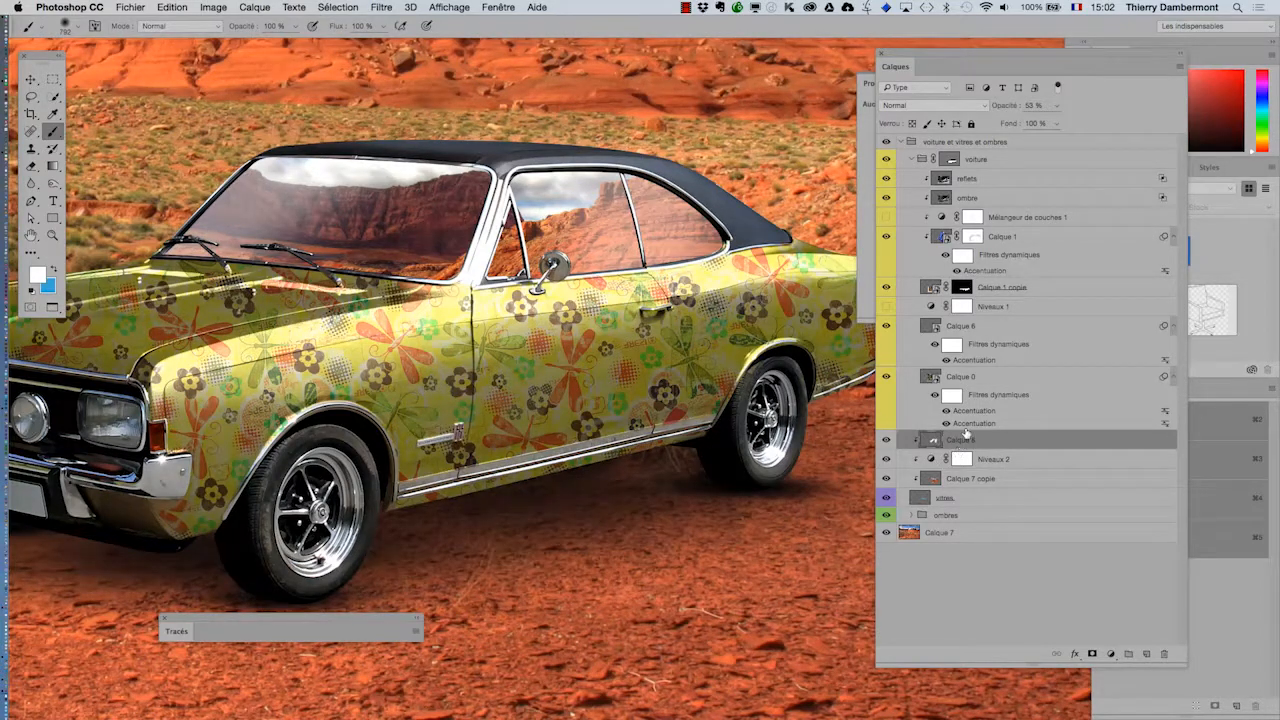
- Switch the Layers panel to large layer thumbnails in its panel options
{"action": "left_click", "coordinate": [1179, 70]}
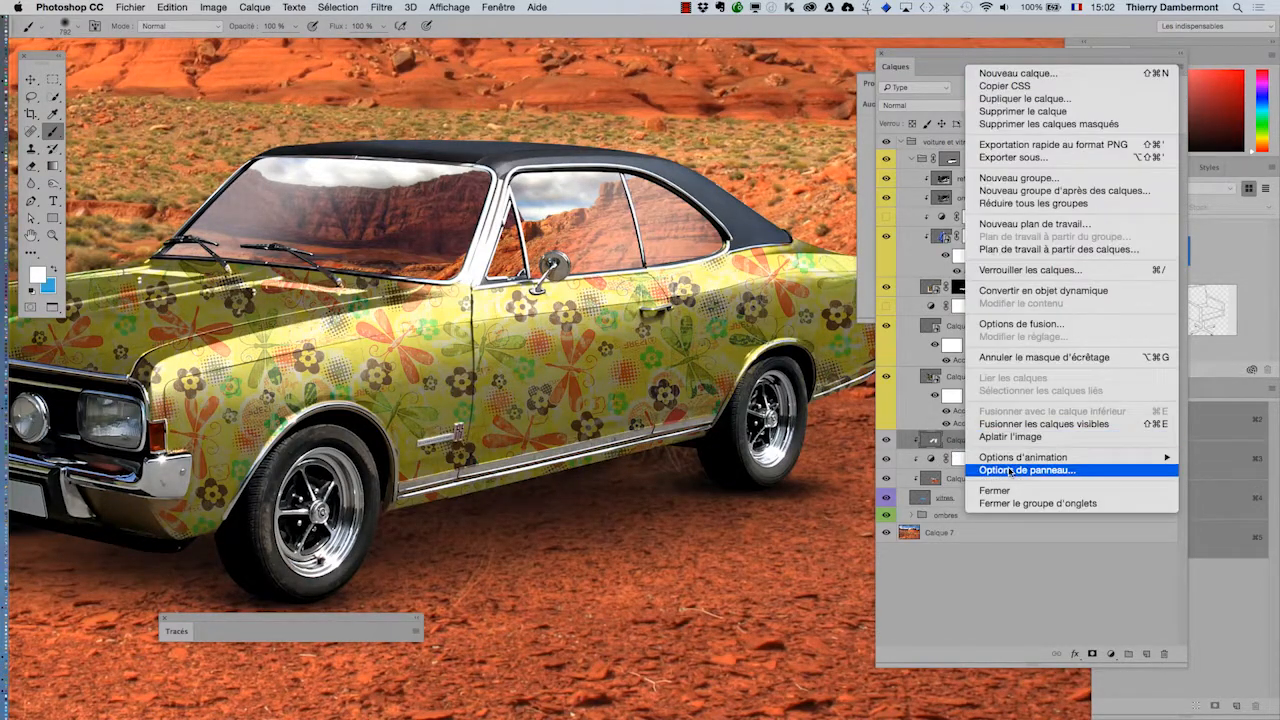
{"action": "left_click", "coordinate": [1010, 472]}
{"action": "left_click", "coordinate": [768, 208]}
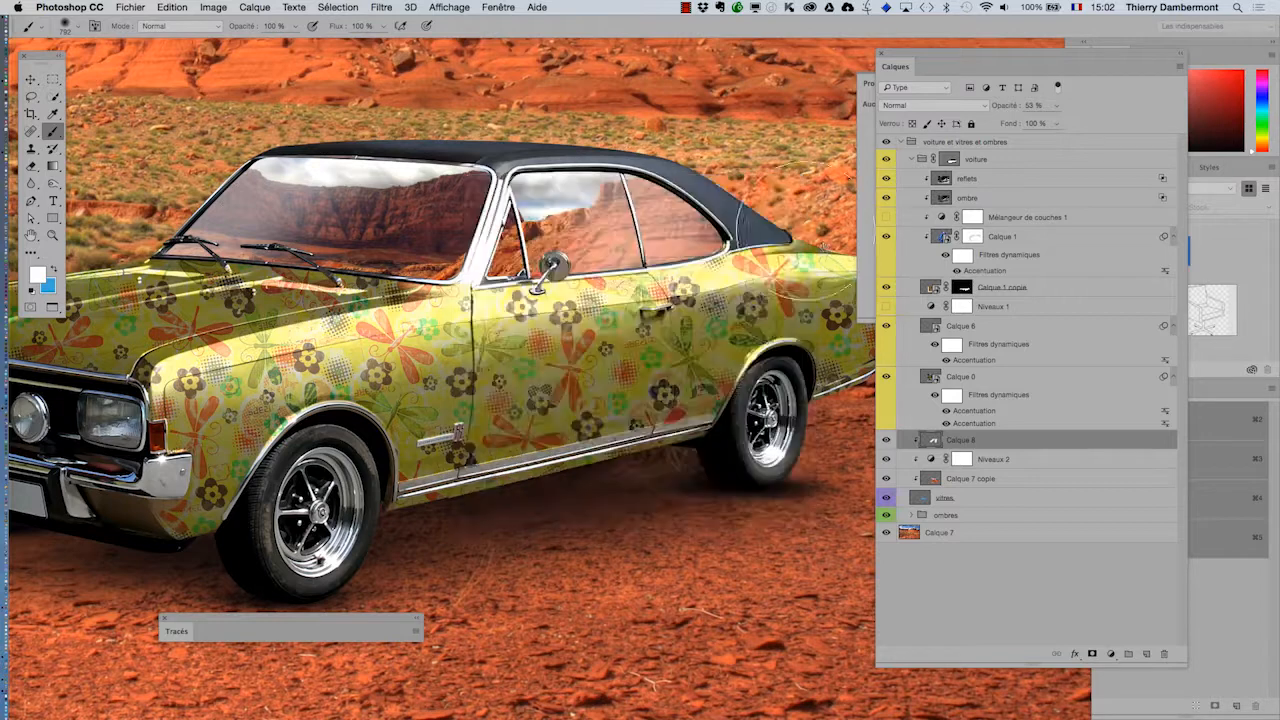
- Examine the window layer stack: the vitres base, the clipped desert copy, the Levels adjustment and the highlight layer Calque 8 without its clipping
{"action": "scroll", "coordinate": [1072, 488], "scroll_direction": "down", "scroll_amount": 3}
{"action": "scroll", "coordinate": [1072, 488], "scroll_direction": "down", "scroll_amount": 2}
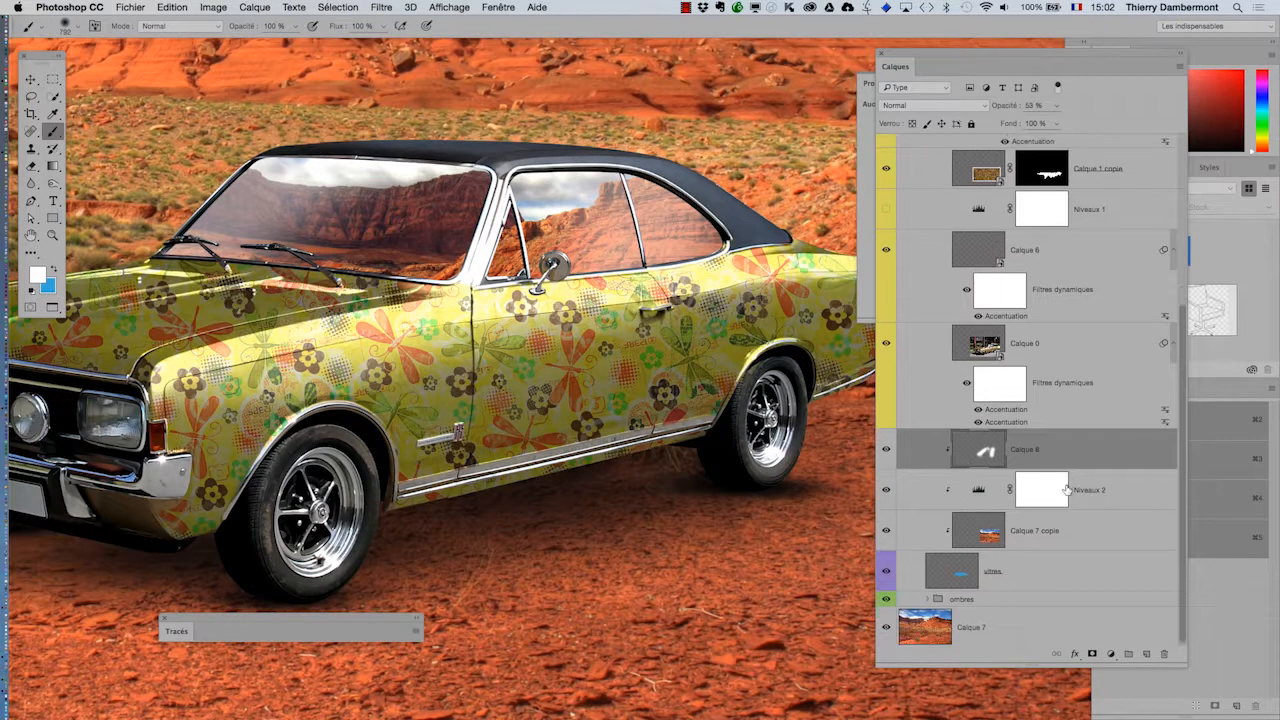
{"action": "left_click", "coordinate": [960, 577]}
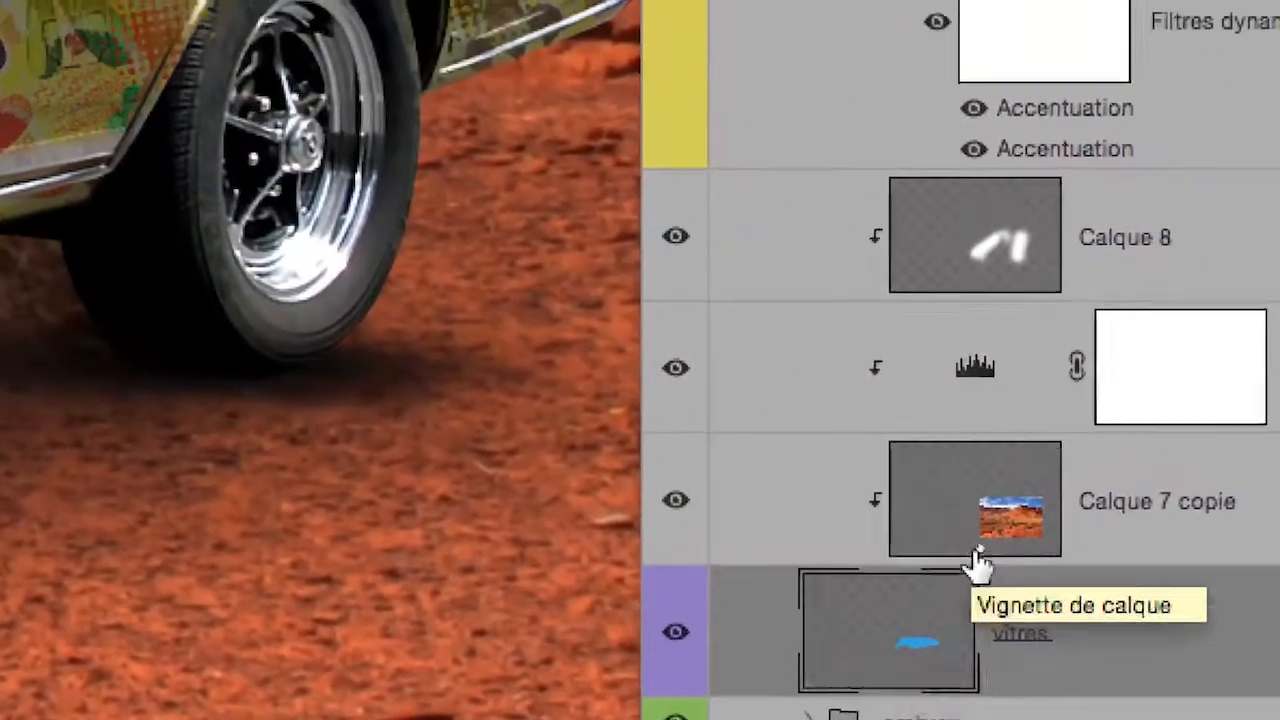
{"action": "left_click", "coordinate": [1058, 470]}
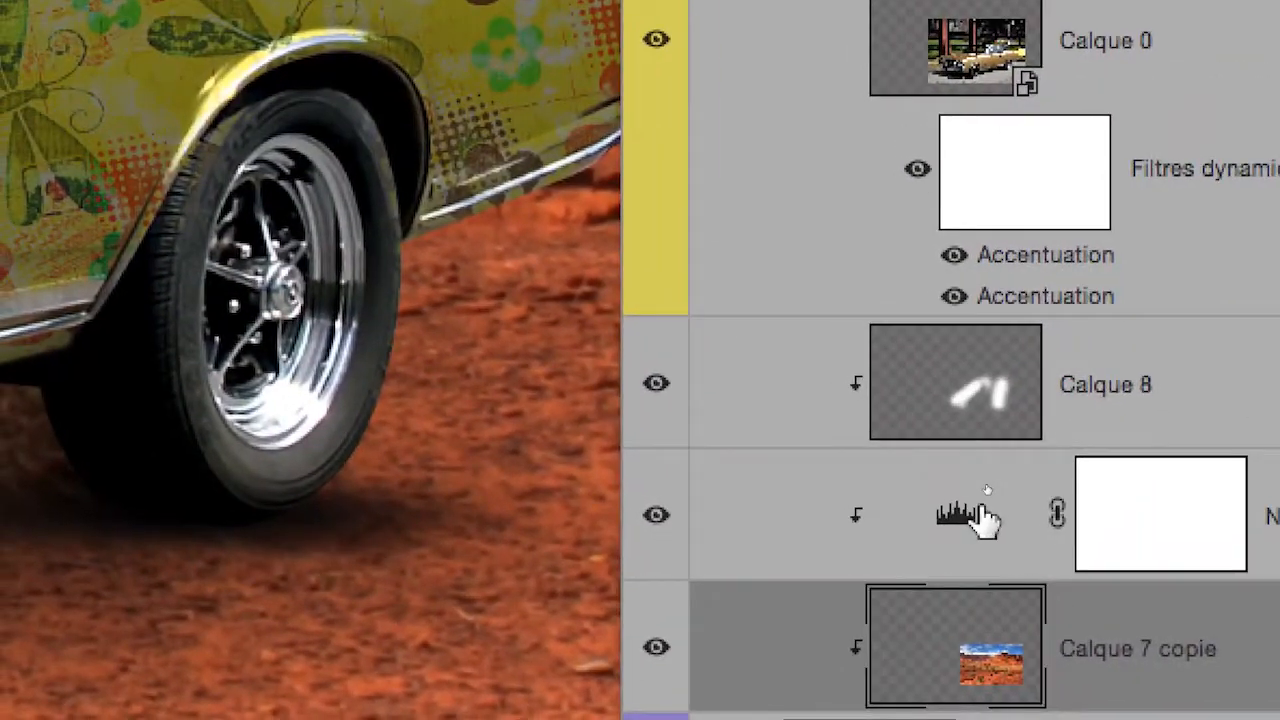
{"action": "left_click", "coordinate": [1048, 337]}
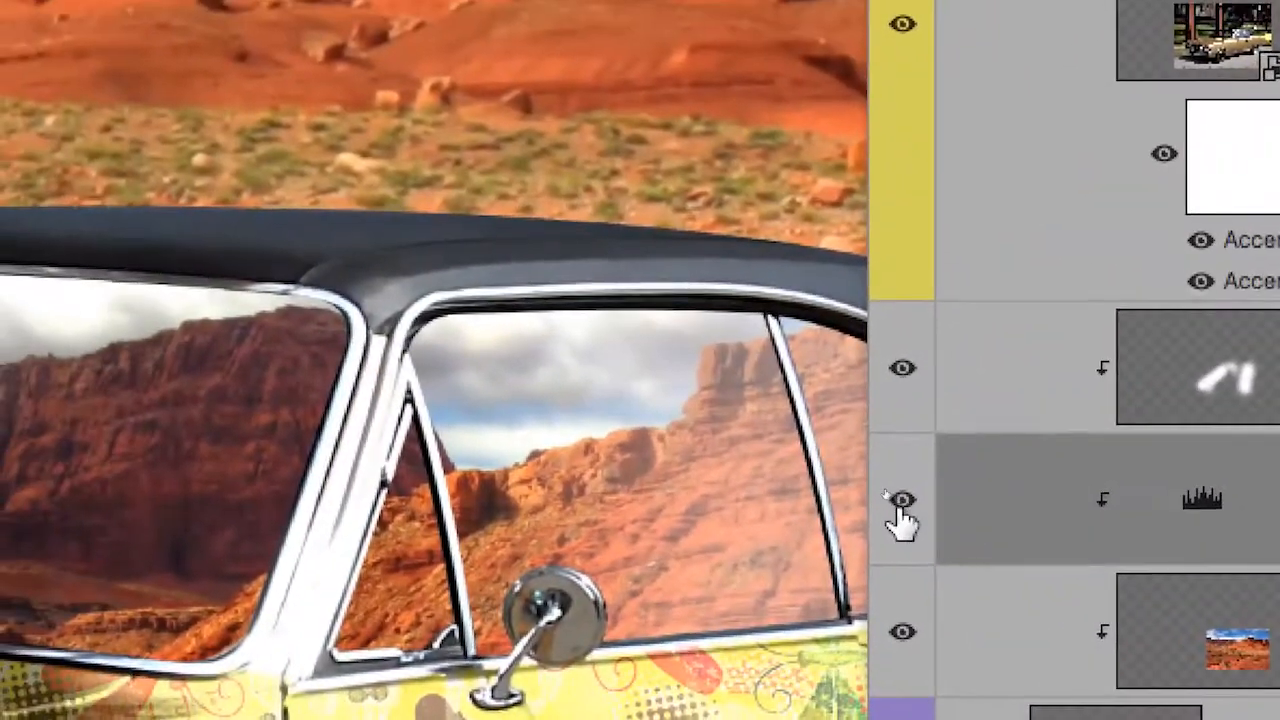
{"action": "left_click", "coordinate": [714, 355]}
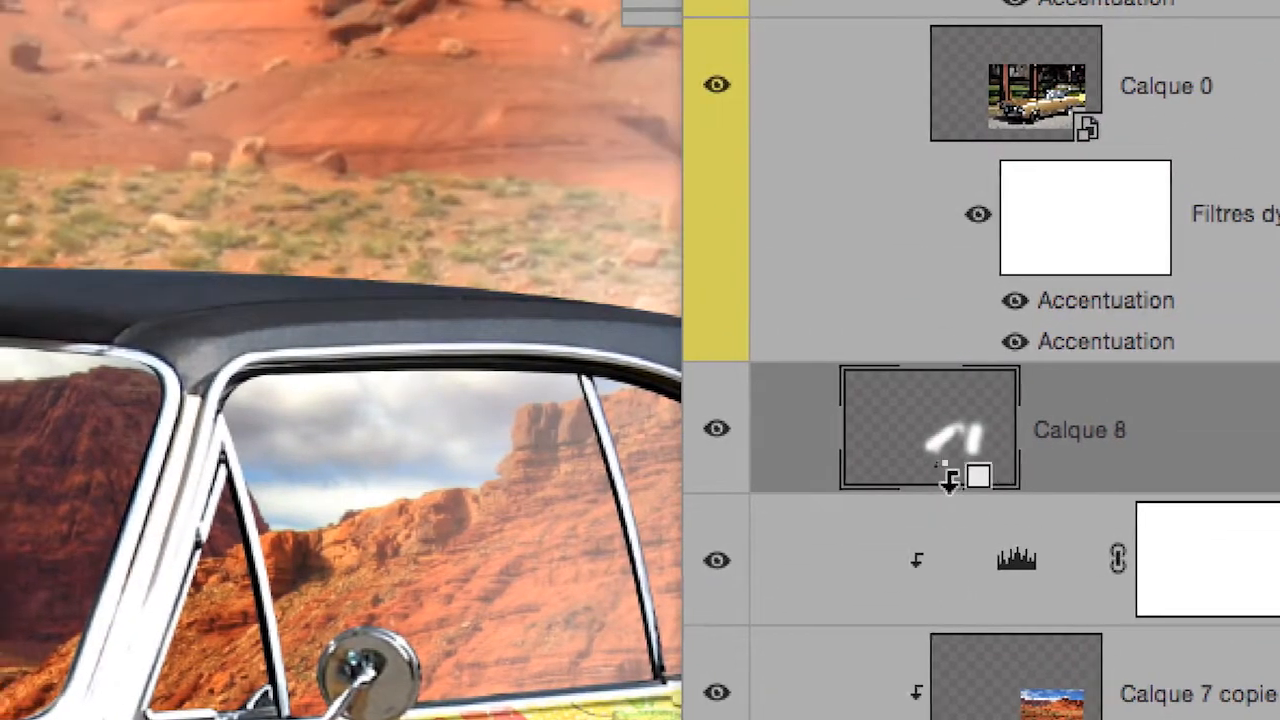
{"action": "scroll", "coordinate": [466, 468], "scroll_direction": "down", "scroll_amount": 5}
{"action": "scroll", "coordinate": [837, 487], "scroll_direction": "down", "scroll_amount": 2}
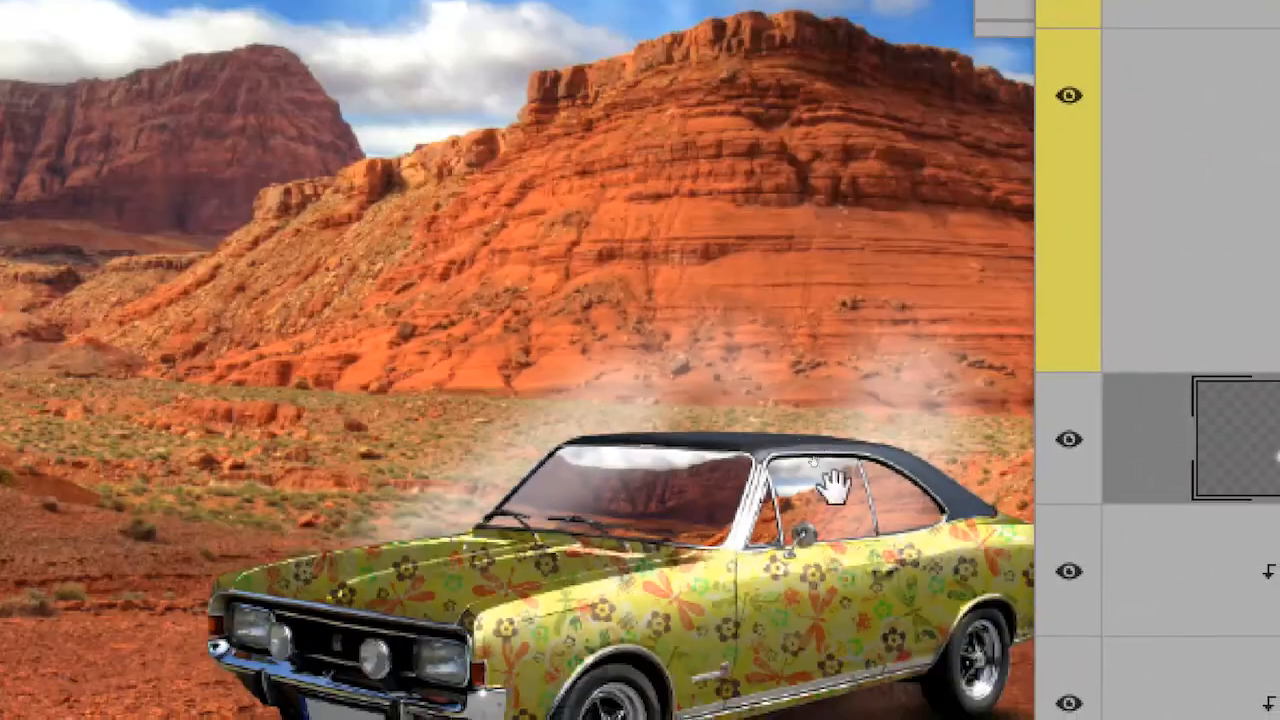
- Collapse the layer group "voiture et vitres et ombres"
{"action": "left_click_drag", "start_coordinate": [833, 484], "coordinate": [953, 237]}
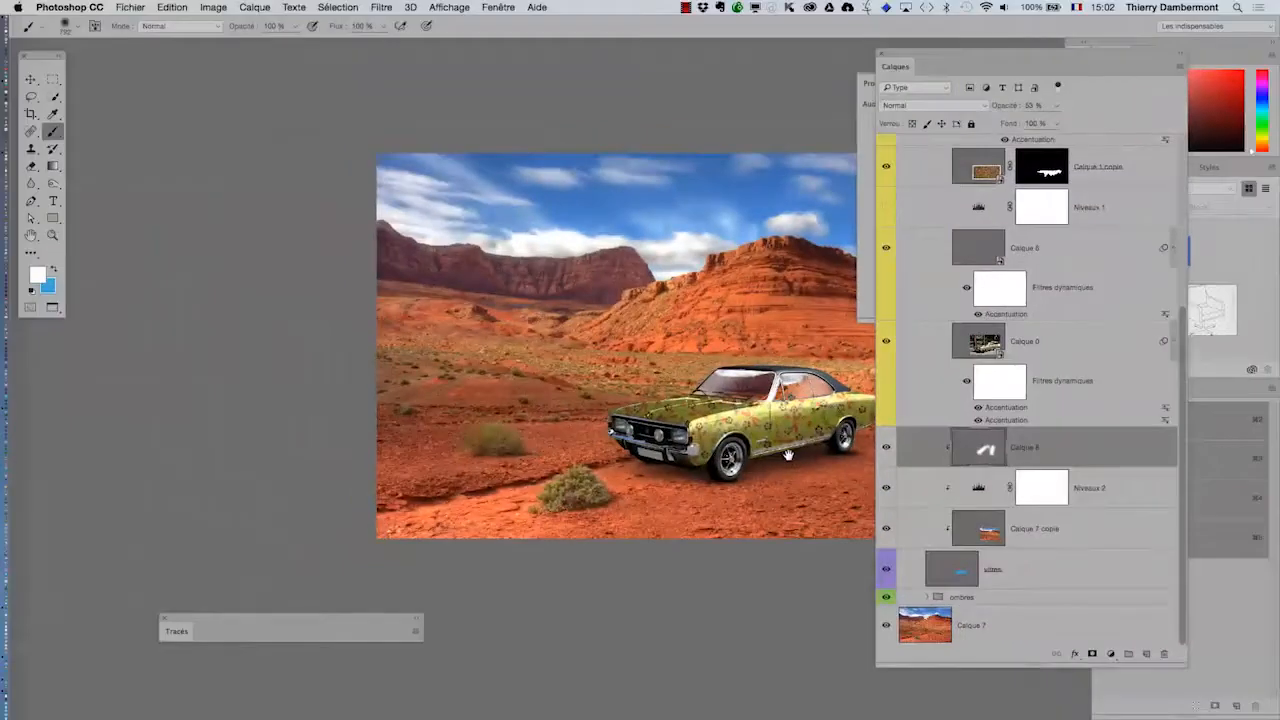
{"action": "left_click_drag", "start_coordinate": [815, 483], "coordinate": [168, 277]}
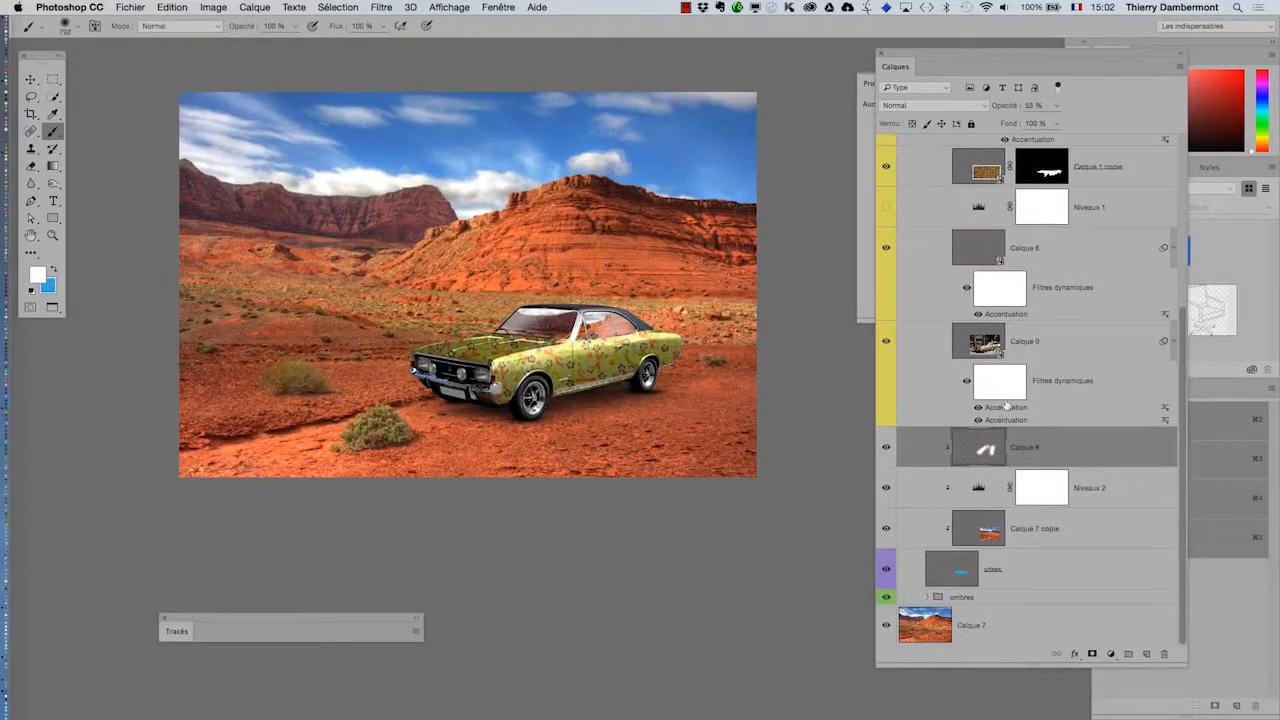
{"action": "scroll", "coordinate": [1005, 405], "scroll_direction": "up", "scroll_amount": 8}
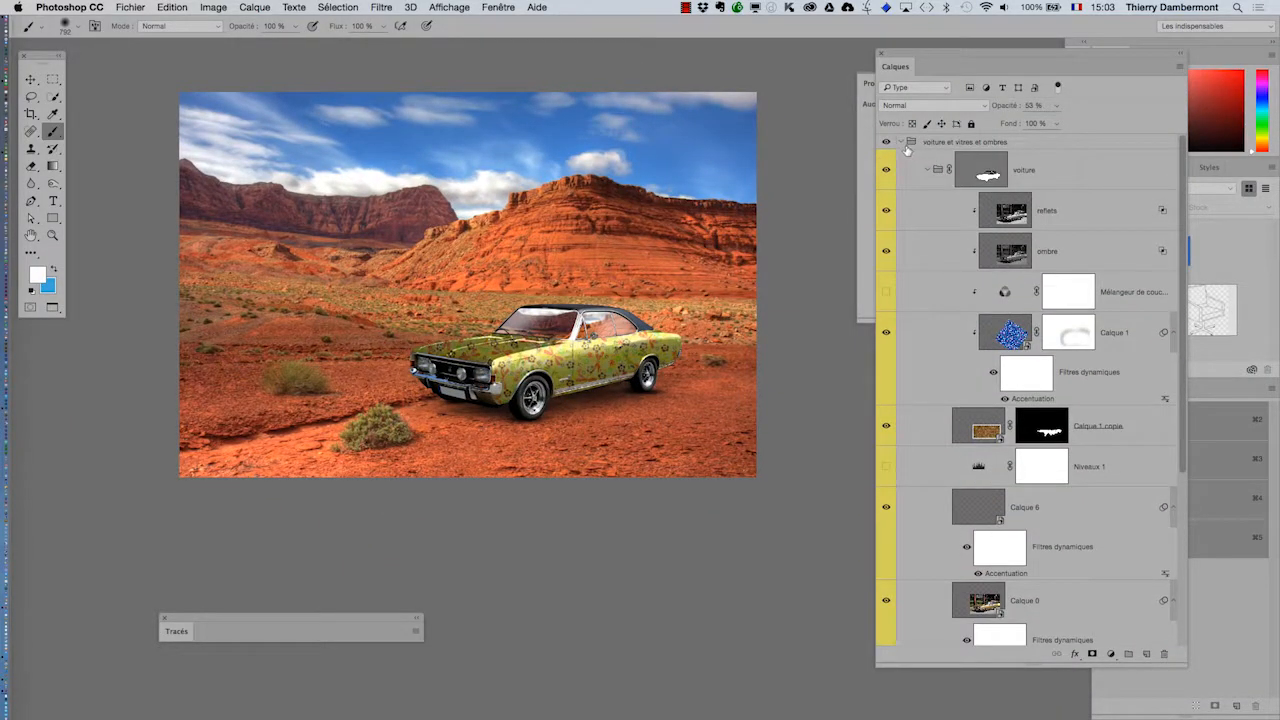
{"action": "left_click", "coordinate": [902, 143]}
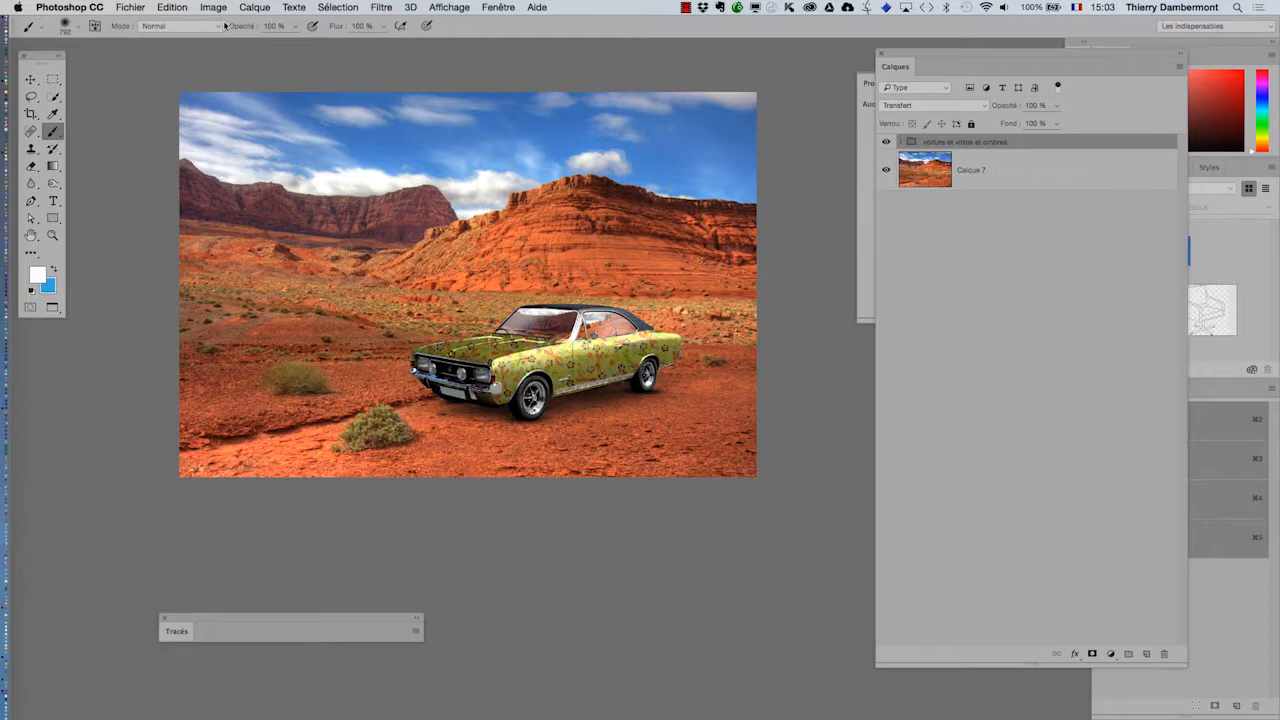
- Save the composite as a Photoshop file named desert-rouge-01.psd in the "texture sur objet" folder
{"action": "left_click", "coordinate": [130, 7]}
{"action": "left_click", "coordinate": [200, 137]}
{"action": "left_click", "coordinate": [817, 61]}
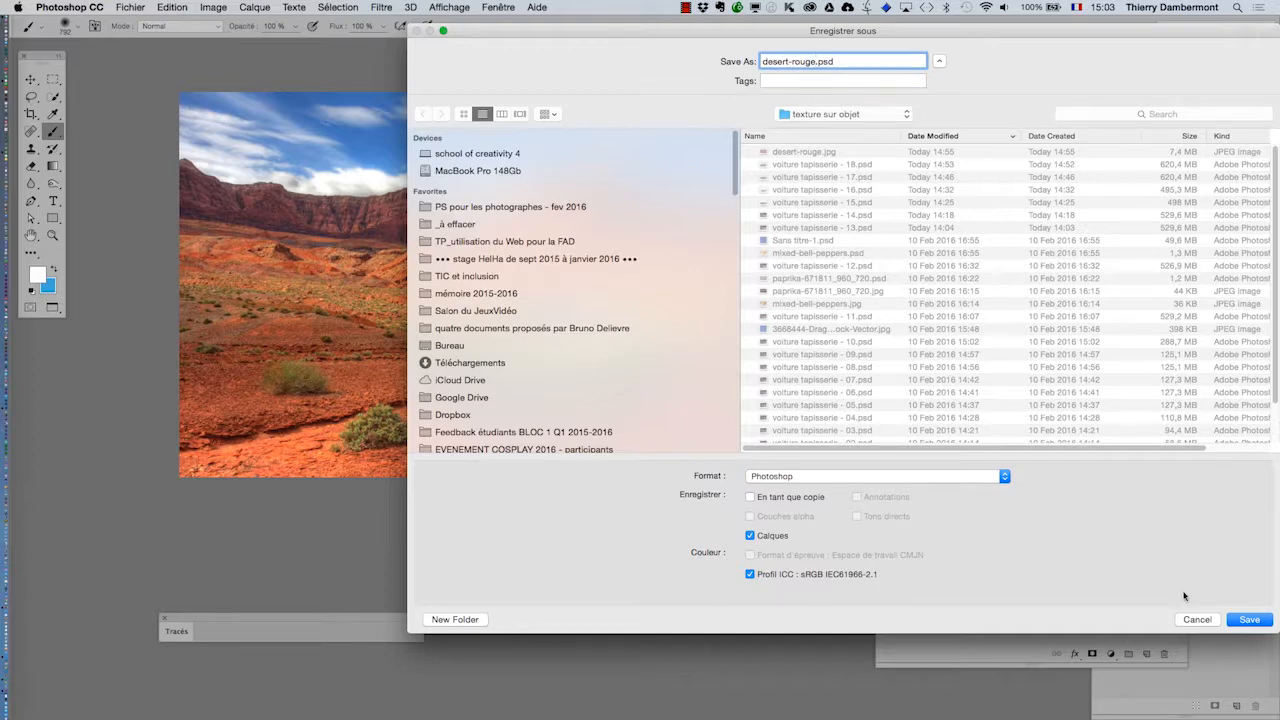
{"action": "type", "text": "-01"}
{"action": "key", "text": "Return"}
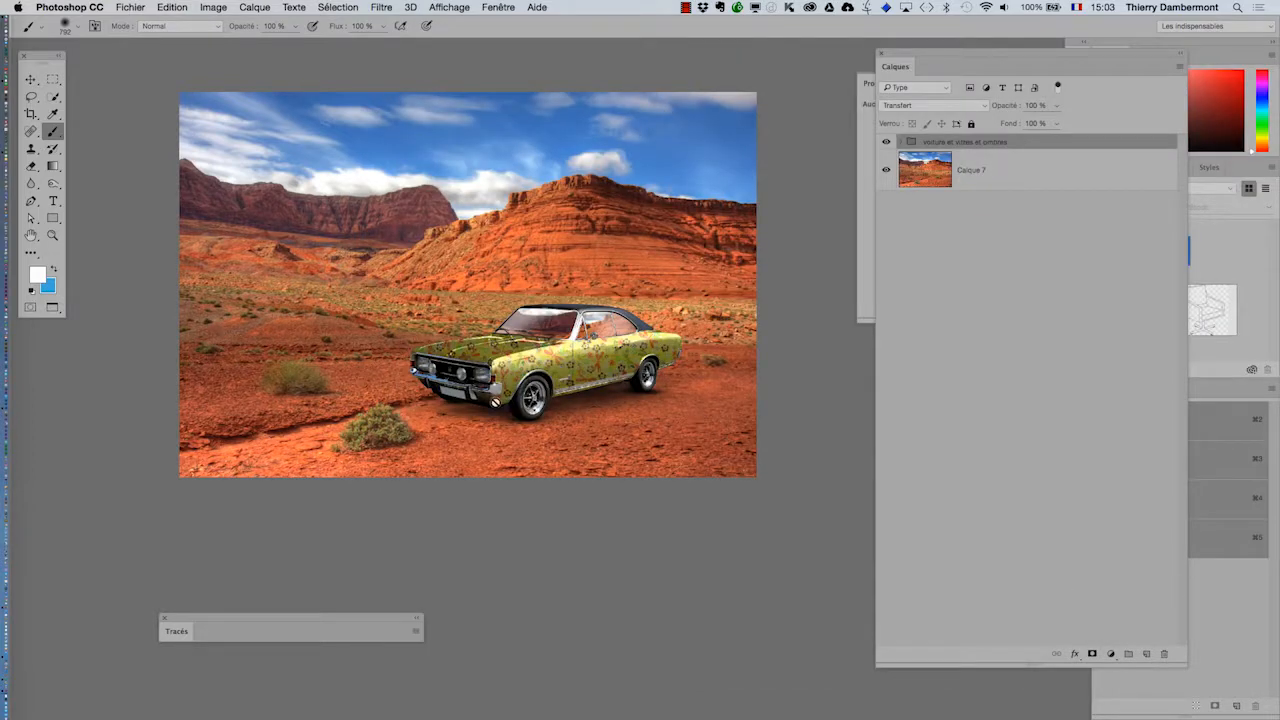
- Add a Curves adjustment layer named Courbes 1 directly above the desert background layer Calque 7
{"action": "scroll", "coordinate": [594, 354], "scroll_direction": "up", "scroll_amount": 2}
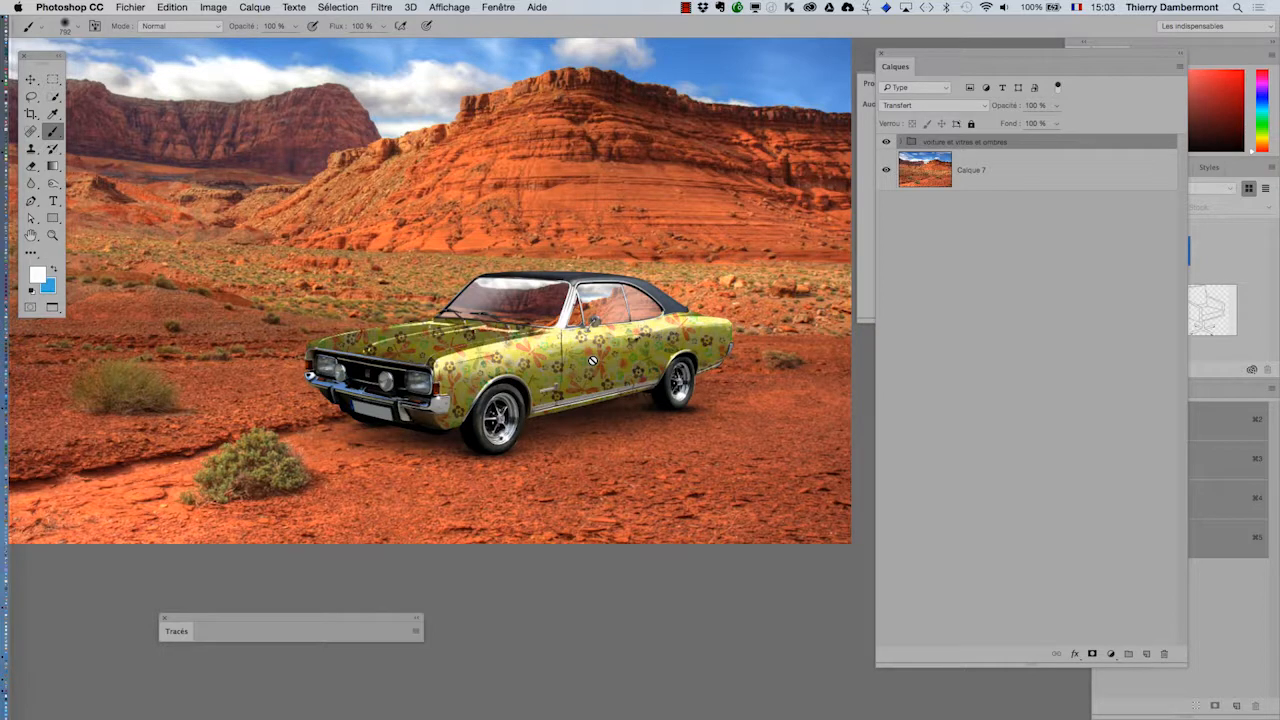
{"action": "left_click", "coordinate": [990, 186]}
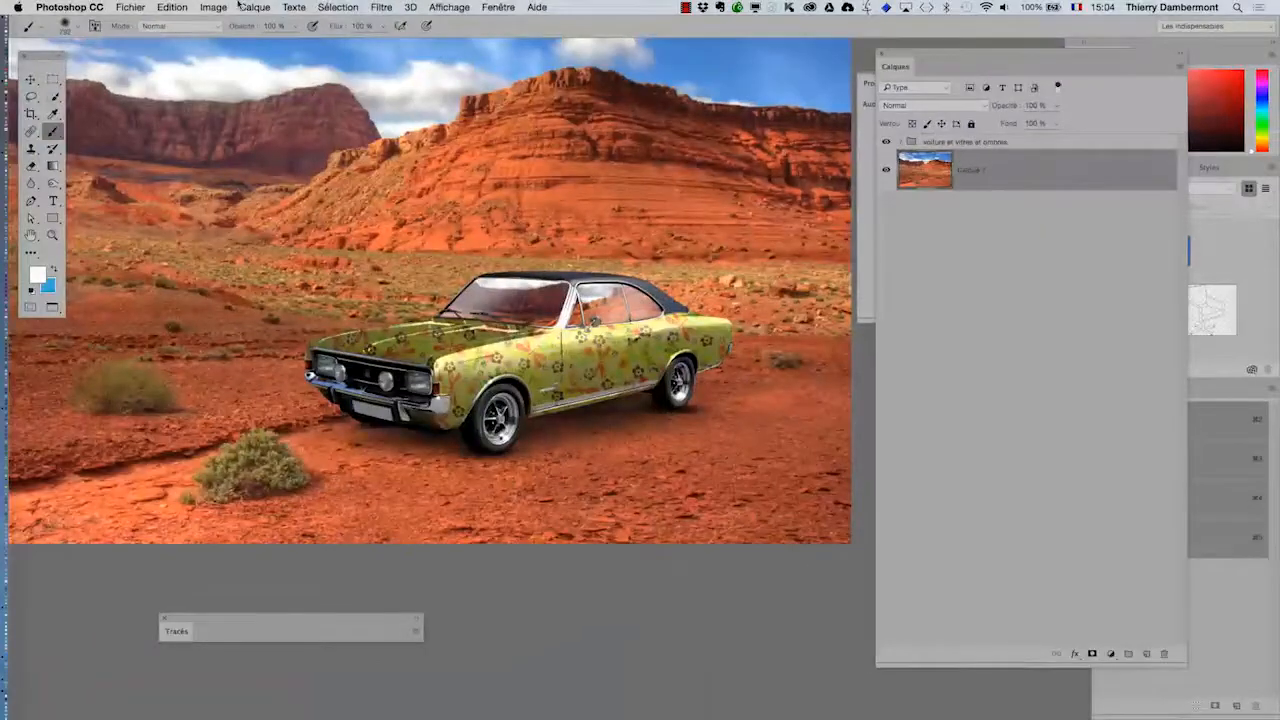
{"action": "left_click", "coordinate": [254, 7]}
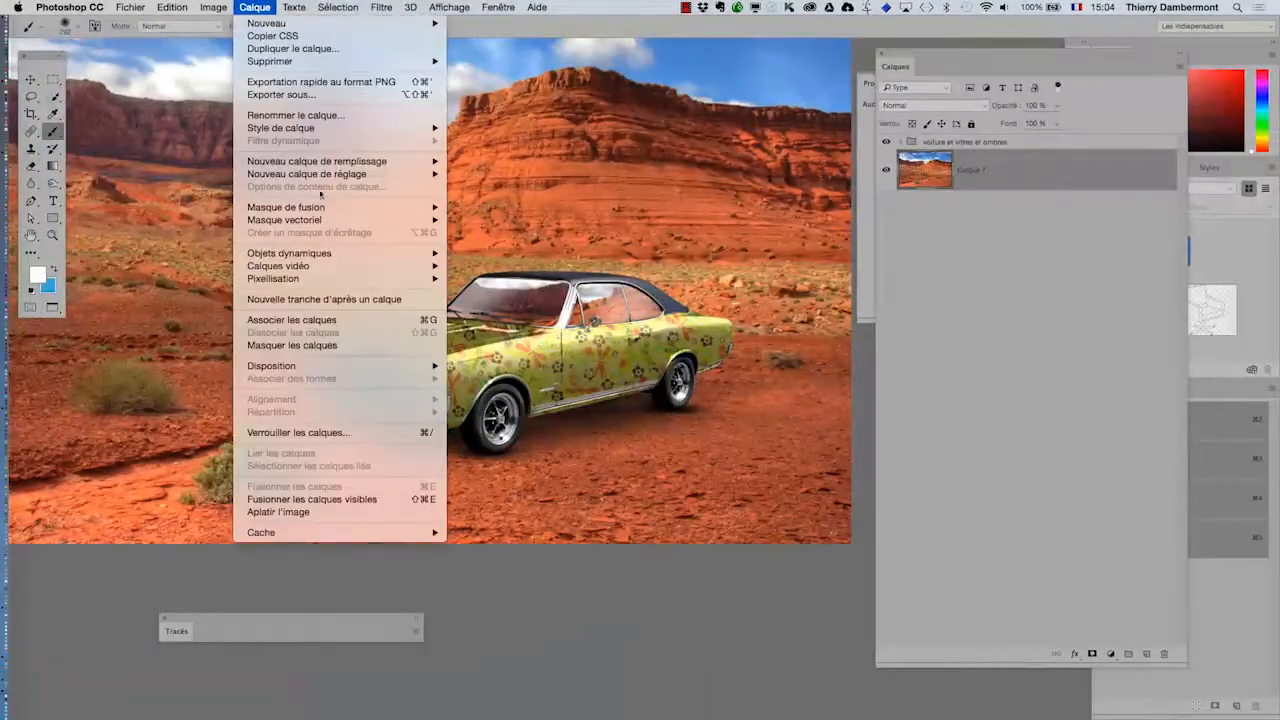
{"action": "mouse_move", "coordinate": [310, 174]}
{"action": "left_click", "coordinate": [480, 197]}
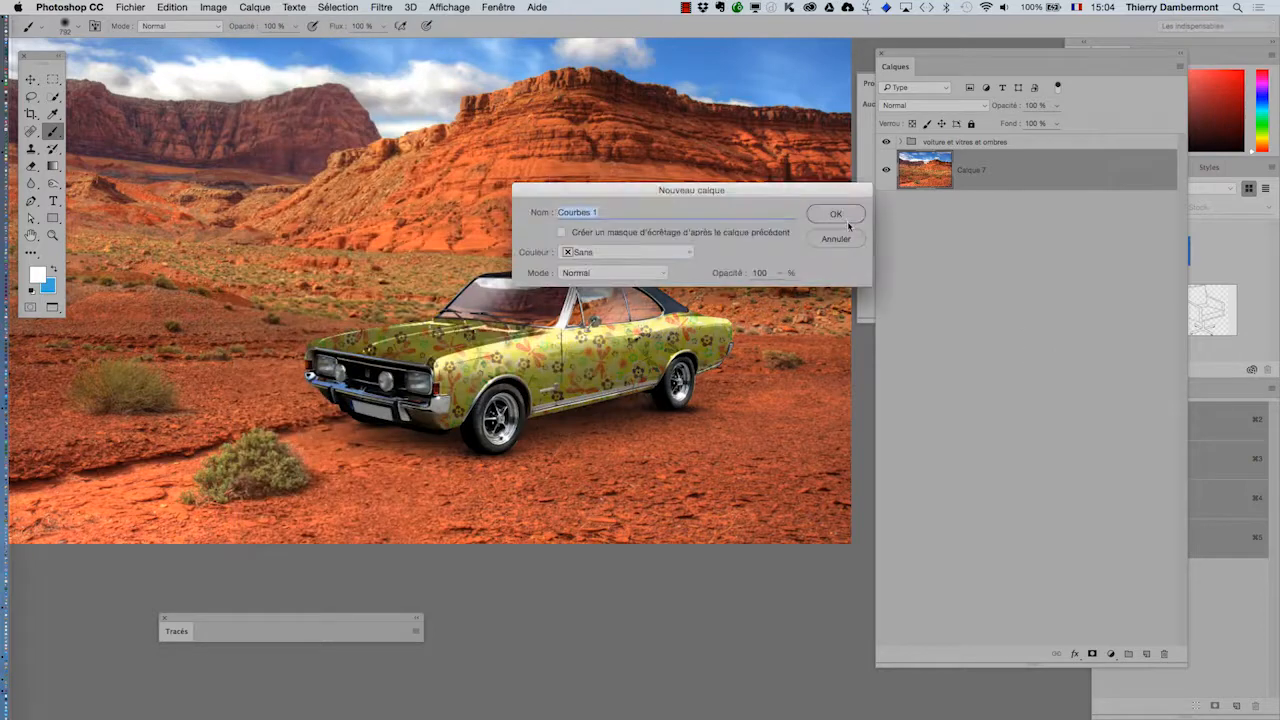
{"action": "left_click", "coordinate": [846, 217]}
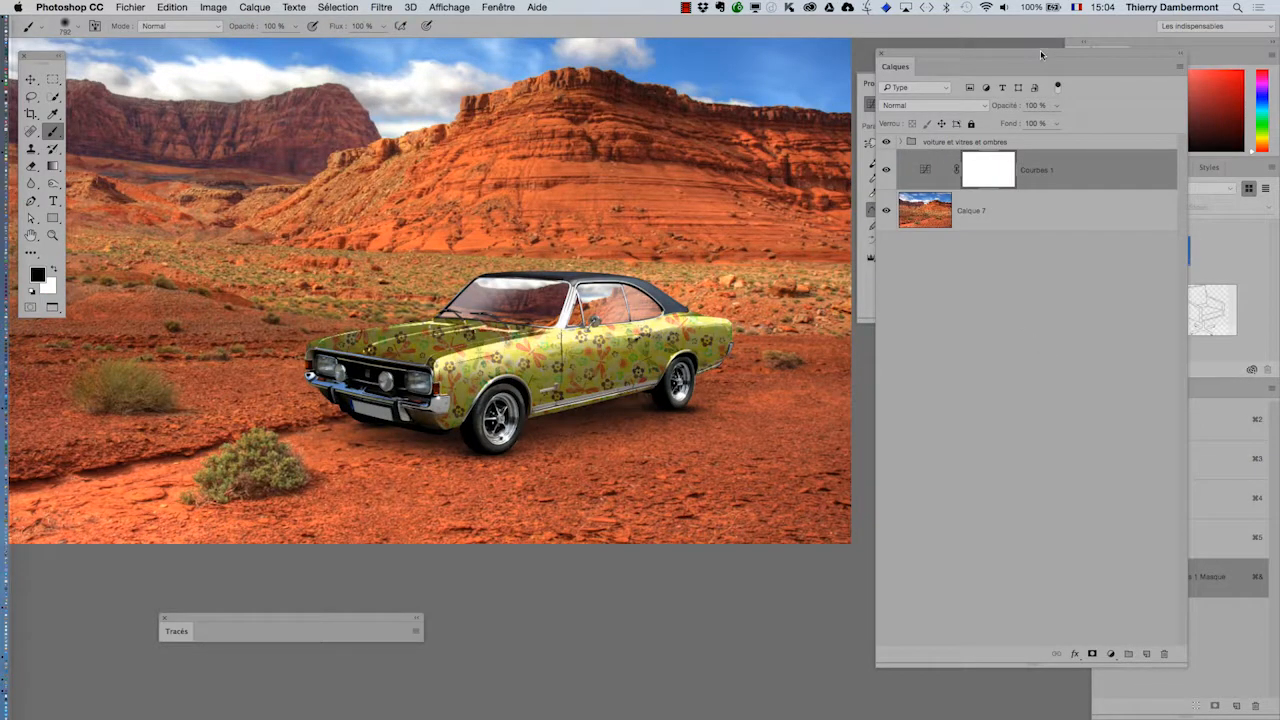
- Collapse the panel dock to icons, shorten the Layers panel and place it below the Curves properties
{"action": "left_click", "coordinate": [1274, 46]}
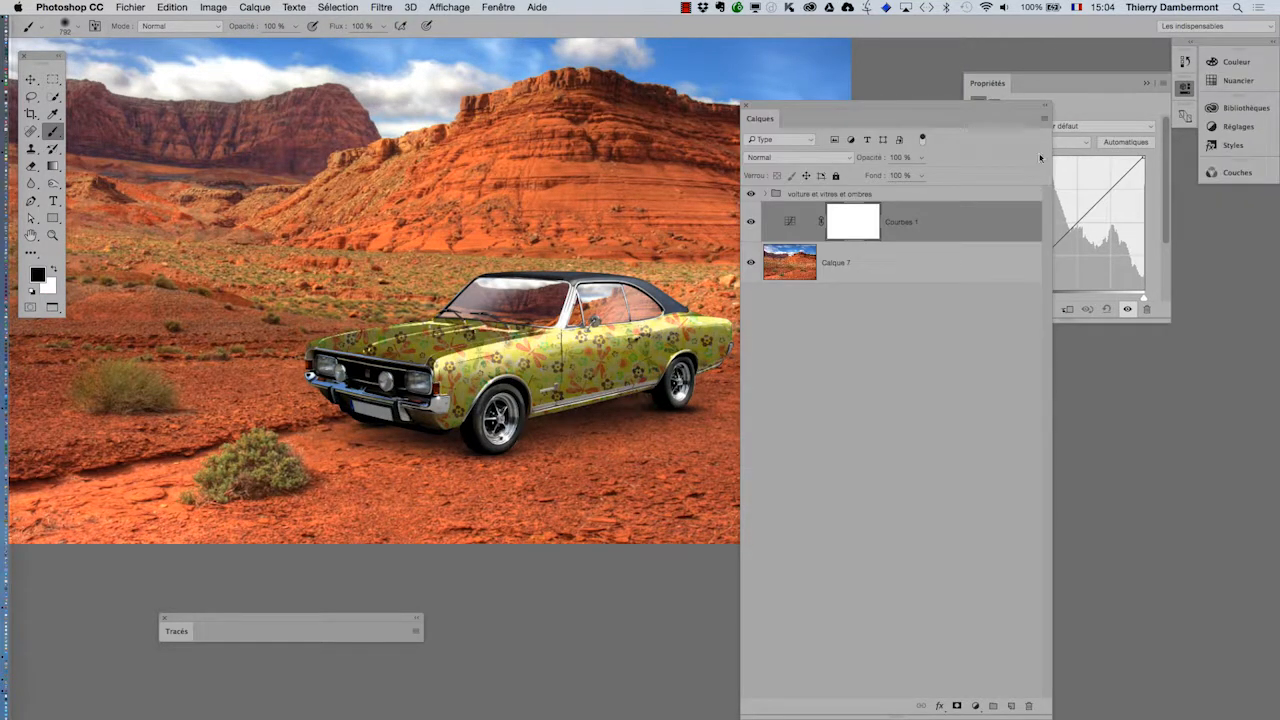
{"action": "left_click_drag", "start_coordinate": [1047, 716], "coordinate": [1030, 453]}
{"action": "left_click_drag", "start_coordinate": [880, 105], "coordinate": [1165, 420]}
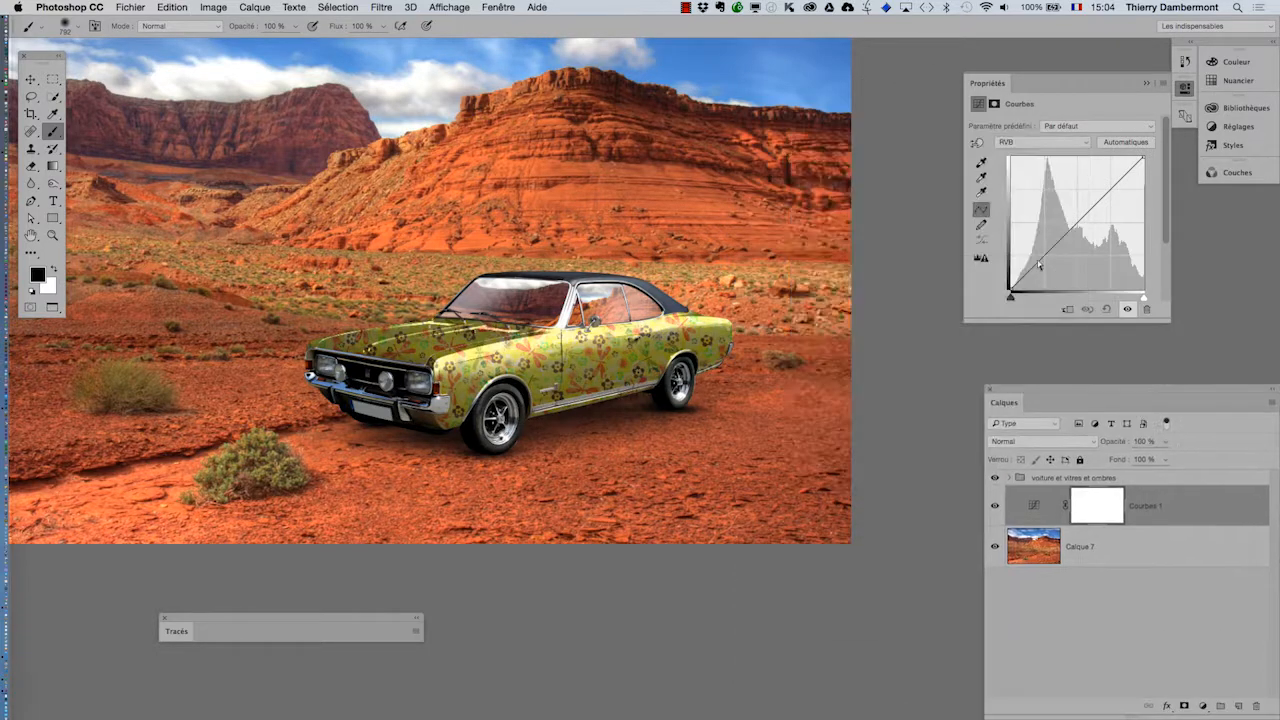
- Reshape the RGB curve of Courbes 1 with two points, raising the shadows and lowering the highlights to soften the background's contrast
{"action": "left_click_drag", "start_coordinate": [1050, 248], "coordinate": [1057, 258]}
{"action": "left_click_drag", "start_coordinate": [1108, 197], "coordinate": [1111, 199]}
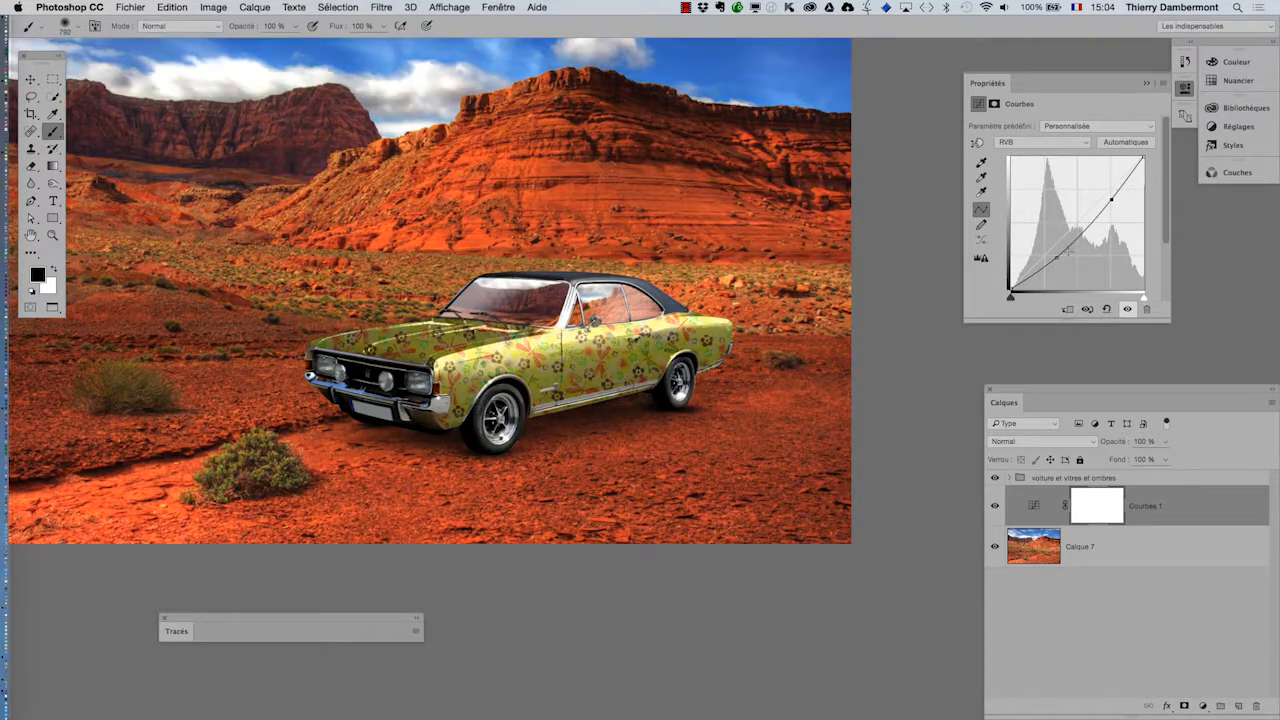
{"action": "left_click_drag", "start_coordinate": [1050, 254], "coordinate": [1050, 249]}
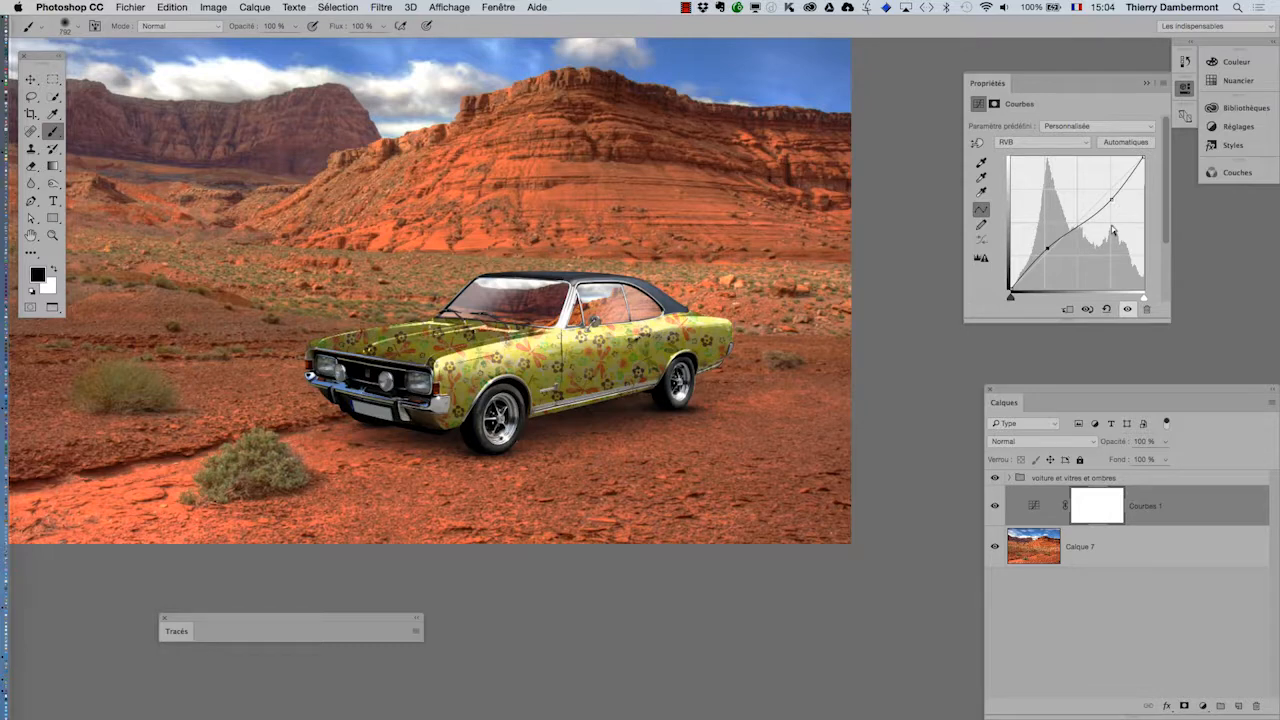
- Add a second Curves adjustment layer named Courbes 2 above Courbes 1
{"action": "left_click", "coordinate": [254, 7]}
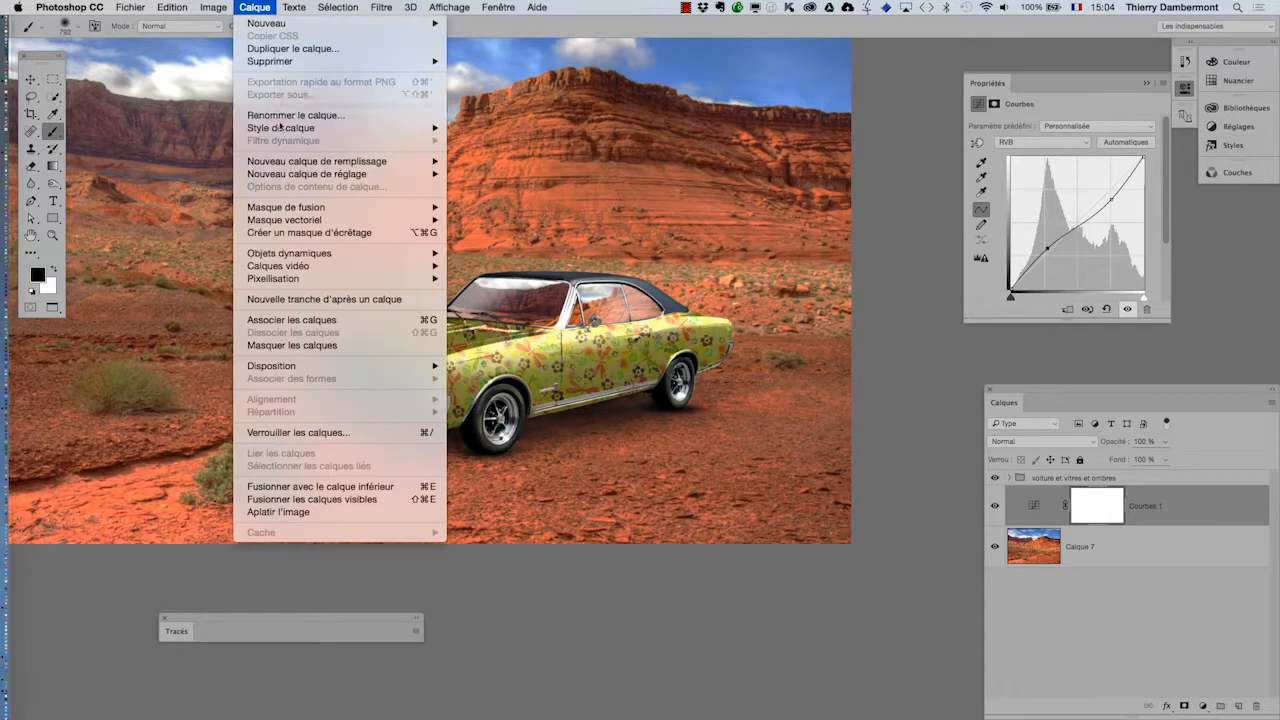
{"action": "mouse_move", "coordinate": [426, 174]}
{"action": "left_click", "coordinate": [467, 200]}
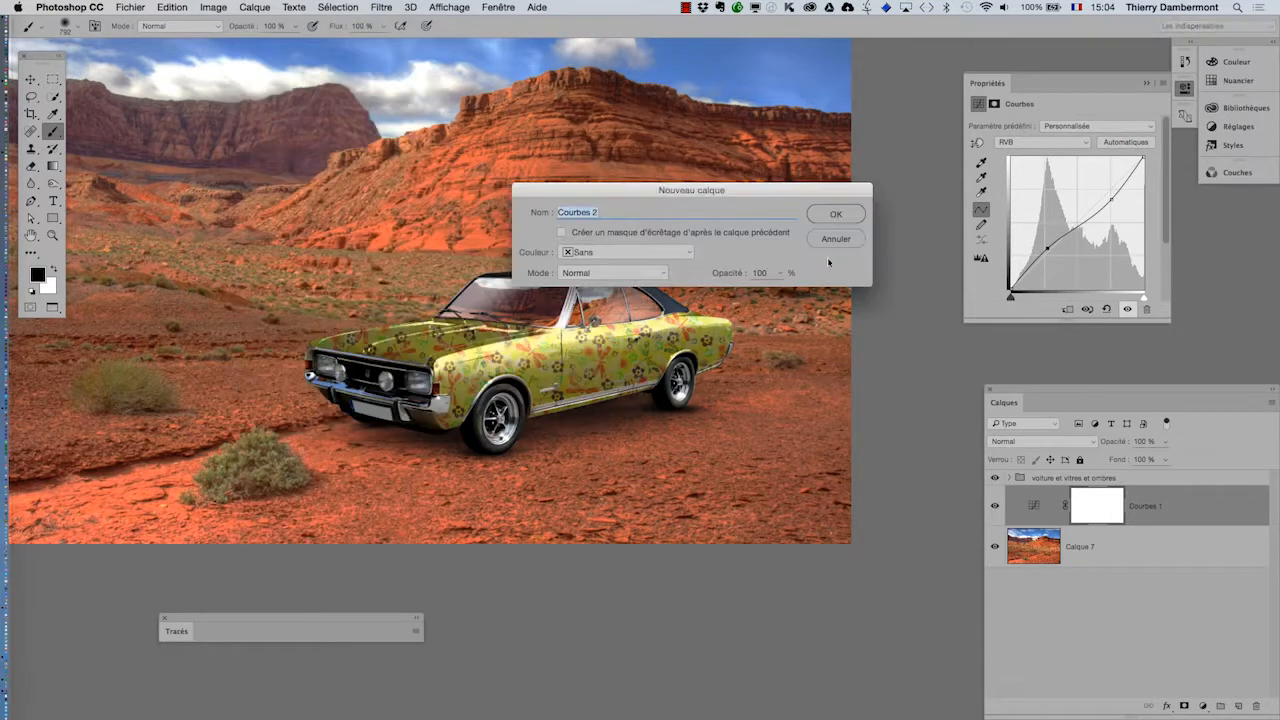
{"action": "left_click", "coordinate": [832, 210]}
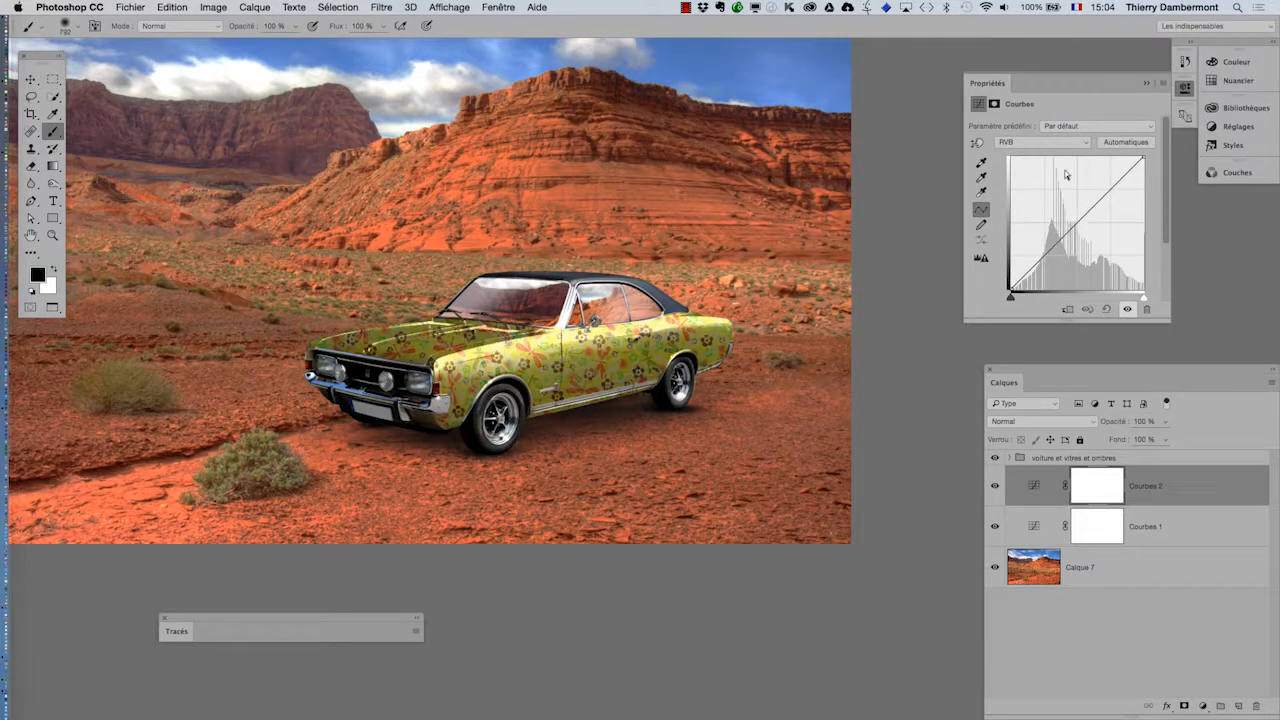
- Raise the midtones of the red channel curve in Courbes 2 with one point to warm the desert background
{"action": "left_click", "coordinate": [1042, 142]}
{"action": "left_click", "coordinate": [1040, 153]}
{"action": "left_click", "coordinate": [1077, 214]}
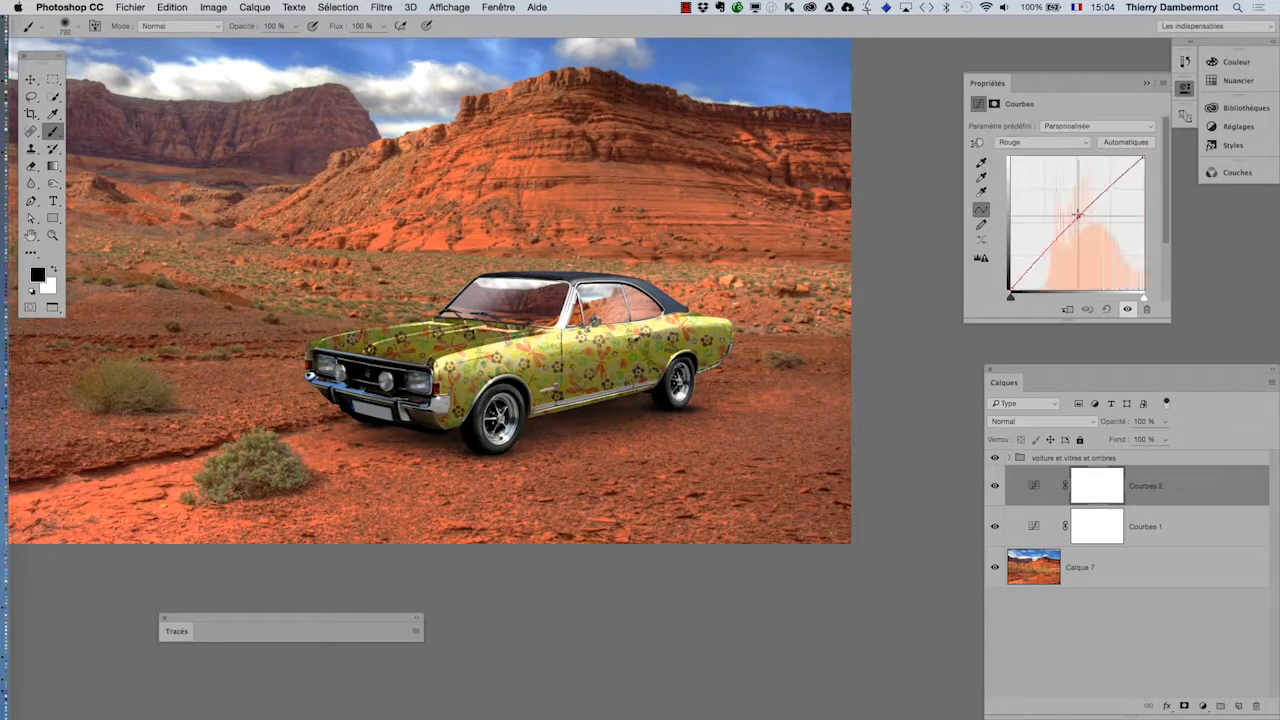
{"action": "left_click_drag", "start_coordinate": [1077, 214], "coordinate": [1076, 212]}
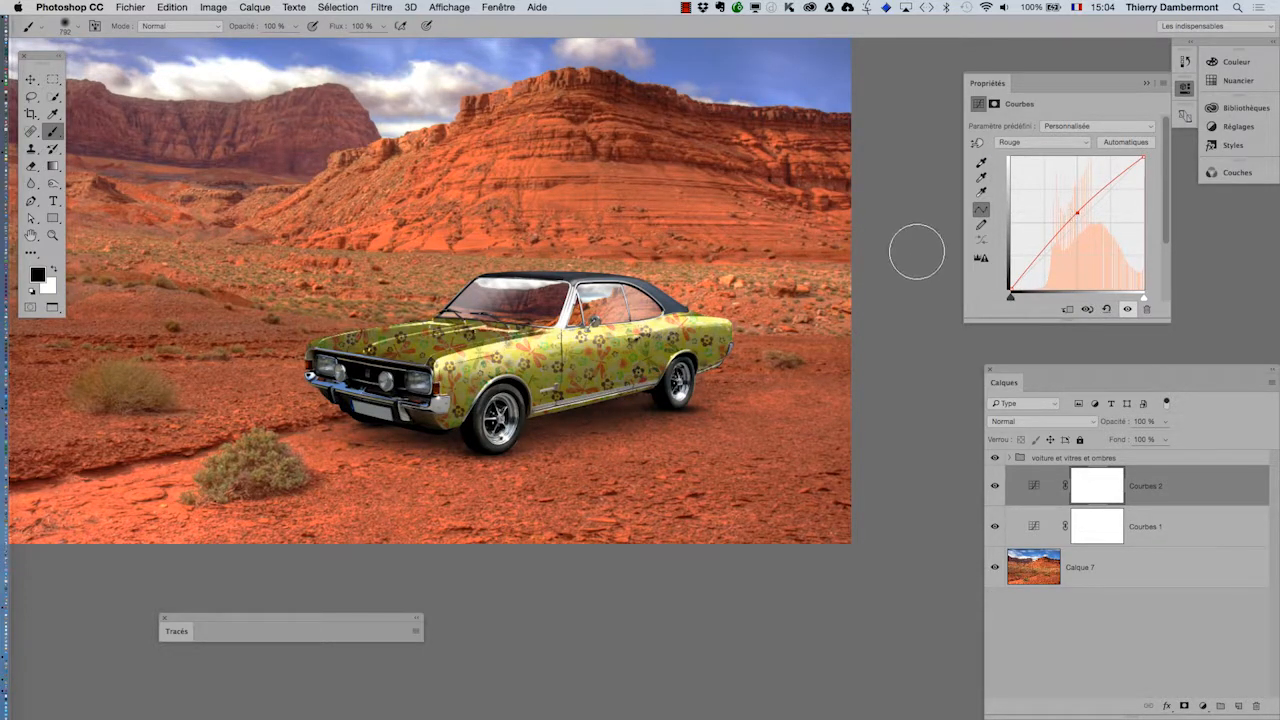
- Hide Courbes 1 and Courbes 2, then show them again one by one to compare the background before and after
{"action": "left_click_drag", "start_coordinate": [998, 488], "coordinate": [993, 524]}
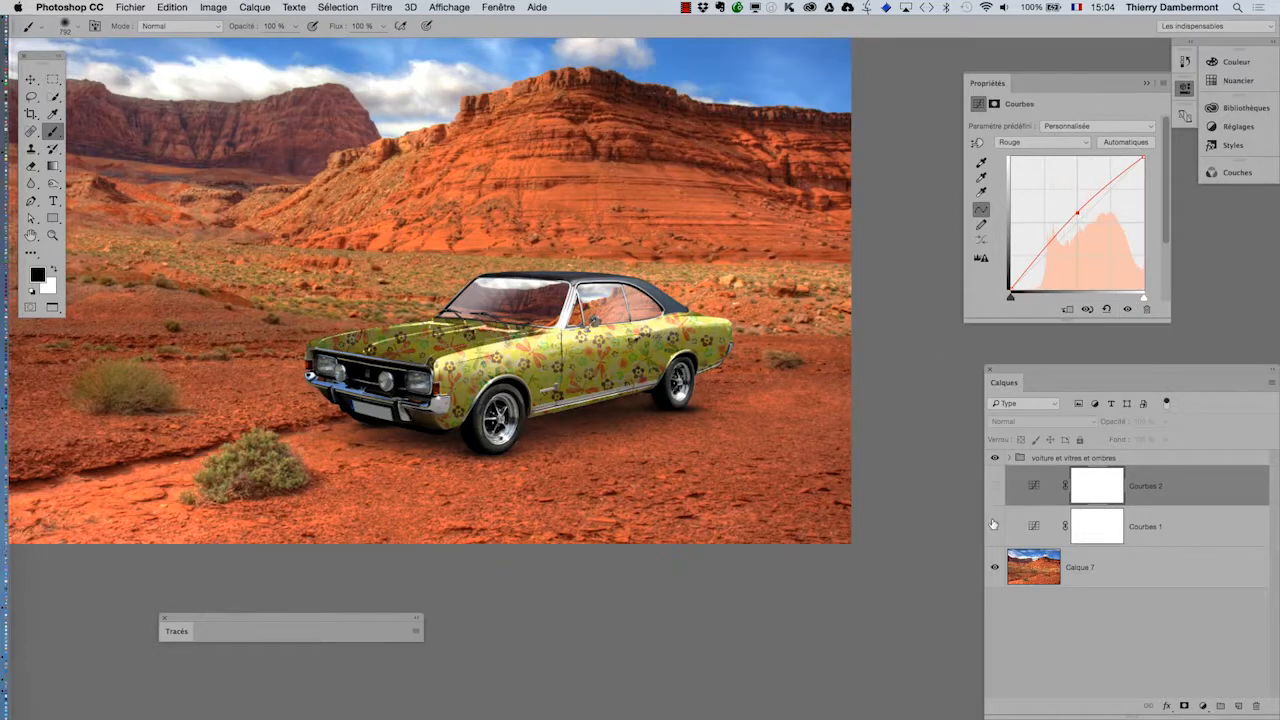
{"action": "left_click", "coordinate": [994, 528]}
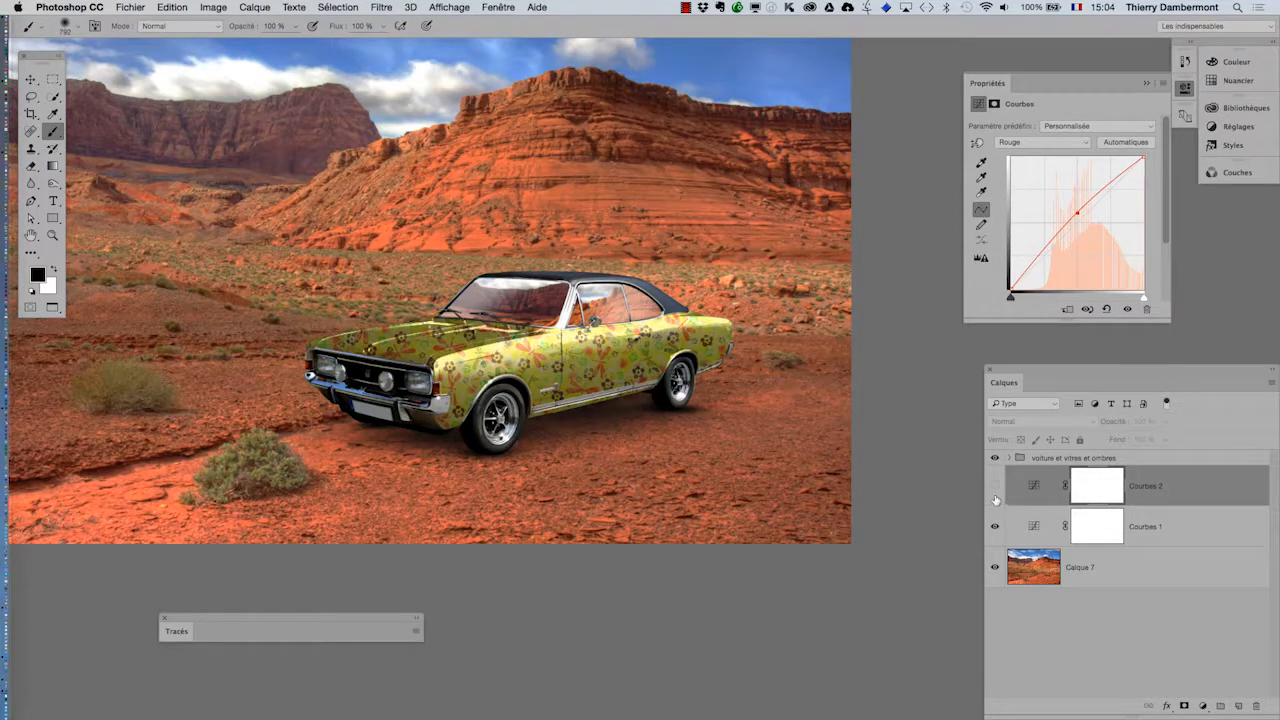
{"action": "left_click", "coordinate": [995, 487]}
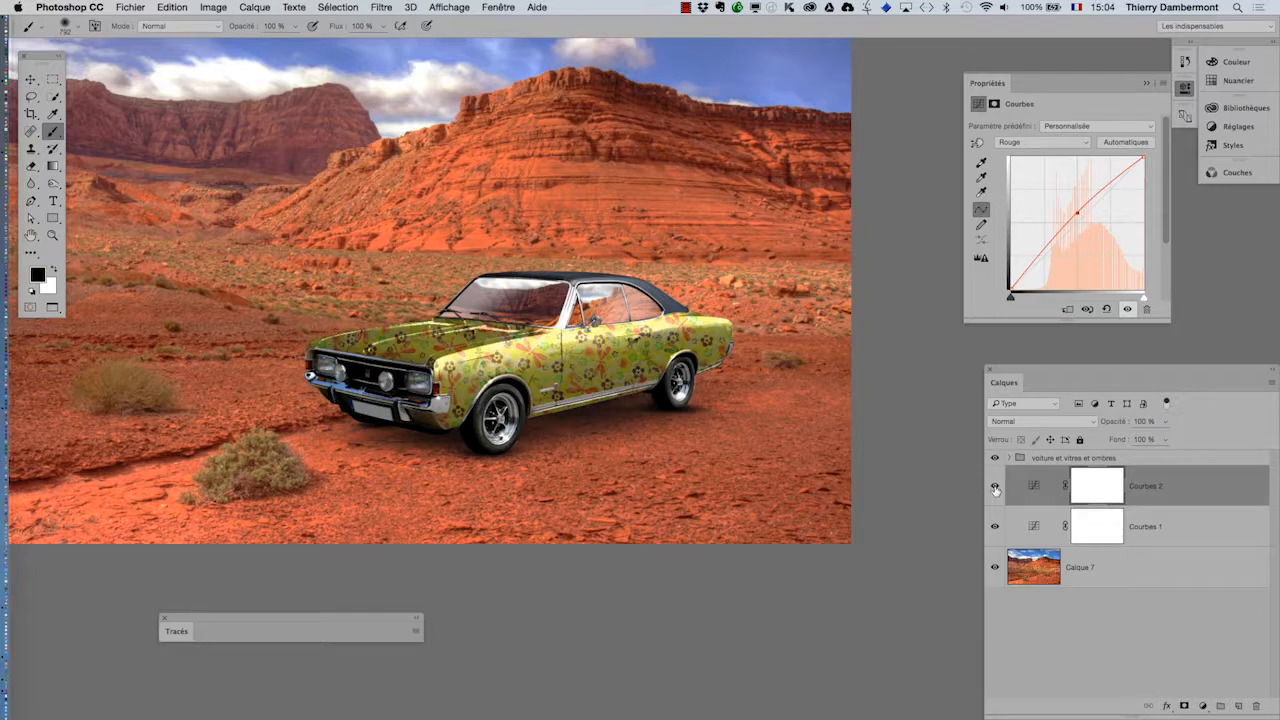
- Add a Curves adjustment layer named Courbes 3 directly above the group voiture et vitres et ombres
{"action": "left_click", "coordinate": [1052, 459]}
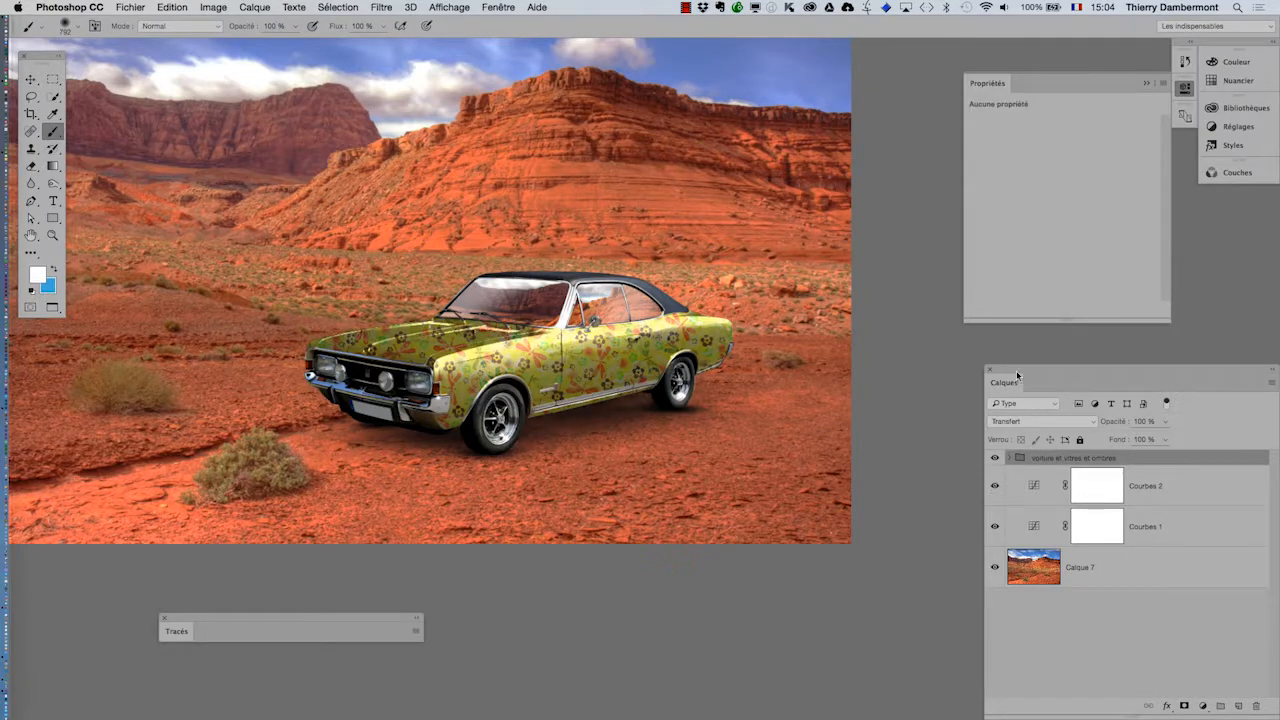
{"action": "left_click_drag", "start_coordinate": [1016, 370], "coordinate": [843, 185]}
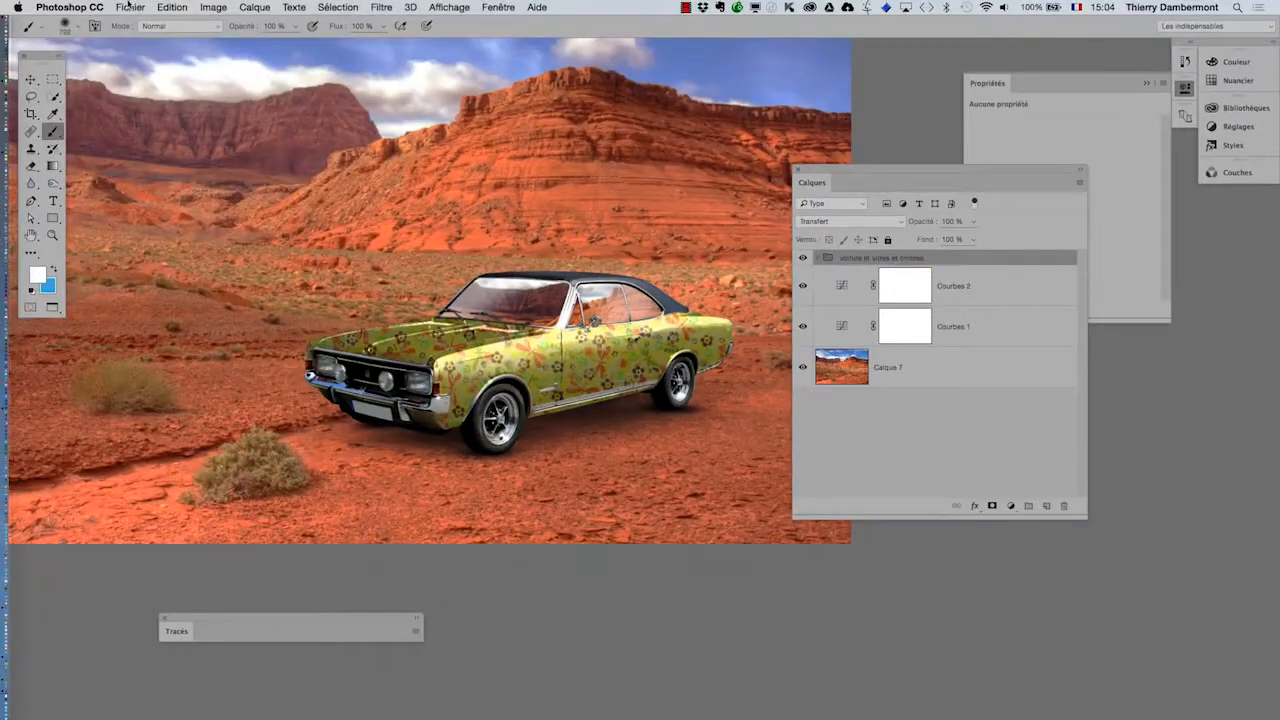
{"action": "left_click", "coordinate": [254, 7]}
{"action": "mouse_move", "coordinate": [332, 174]}
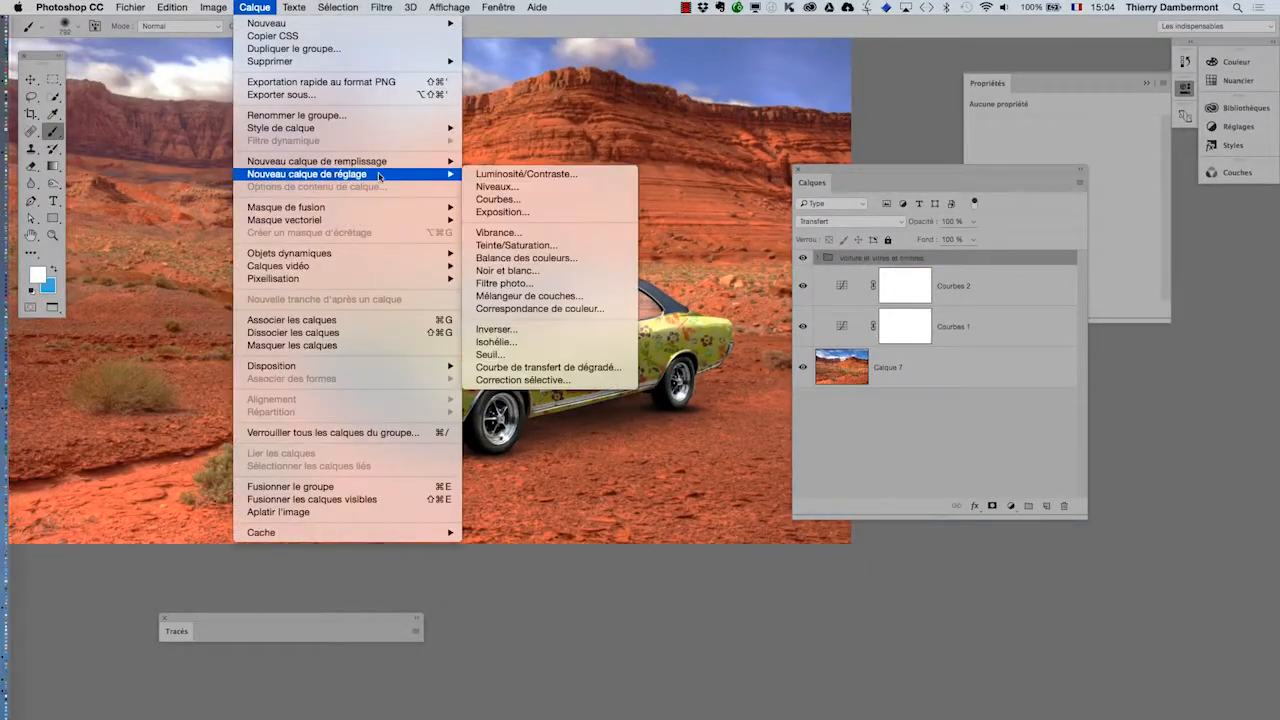
{"action": "left_click", "coordinate": [541, 207]}
{"action": "left_click", "coordinate": [854, 216]}
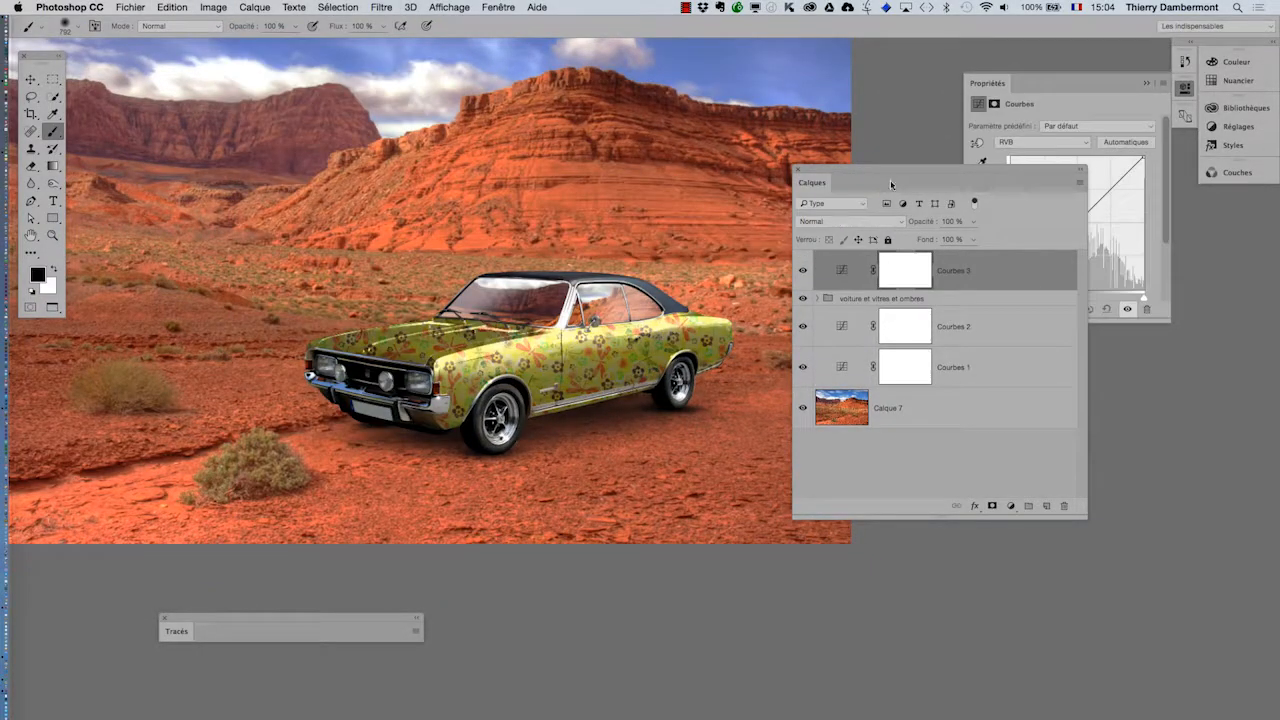
- Clip Courbes 3 to the car group and shape its RGB curve into an S with darker shadows and brighter highlights
{"action": "left_click_drag", "start_coordinate": [899, 173], "coordinate": [959, 355]}
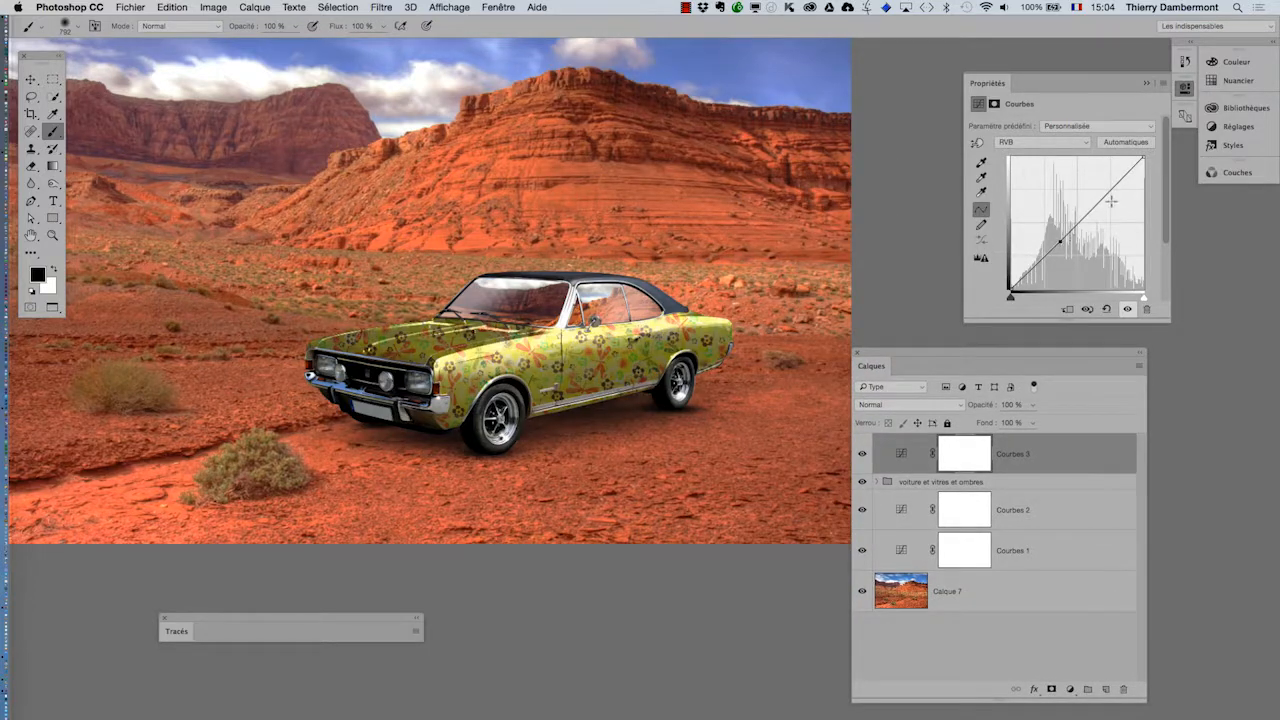
{"action": "mouse_move", "coordinate": [1110, 201]}
{"action": "left_mouse_down"}
{"action": "mouse_move", "coordinate": [1104, 180]}
{"action": "mouse_move", "coordinate": [1112, 199]}
{"action": "left_mouse_up"}
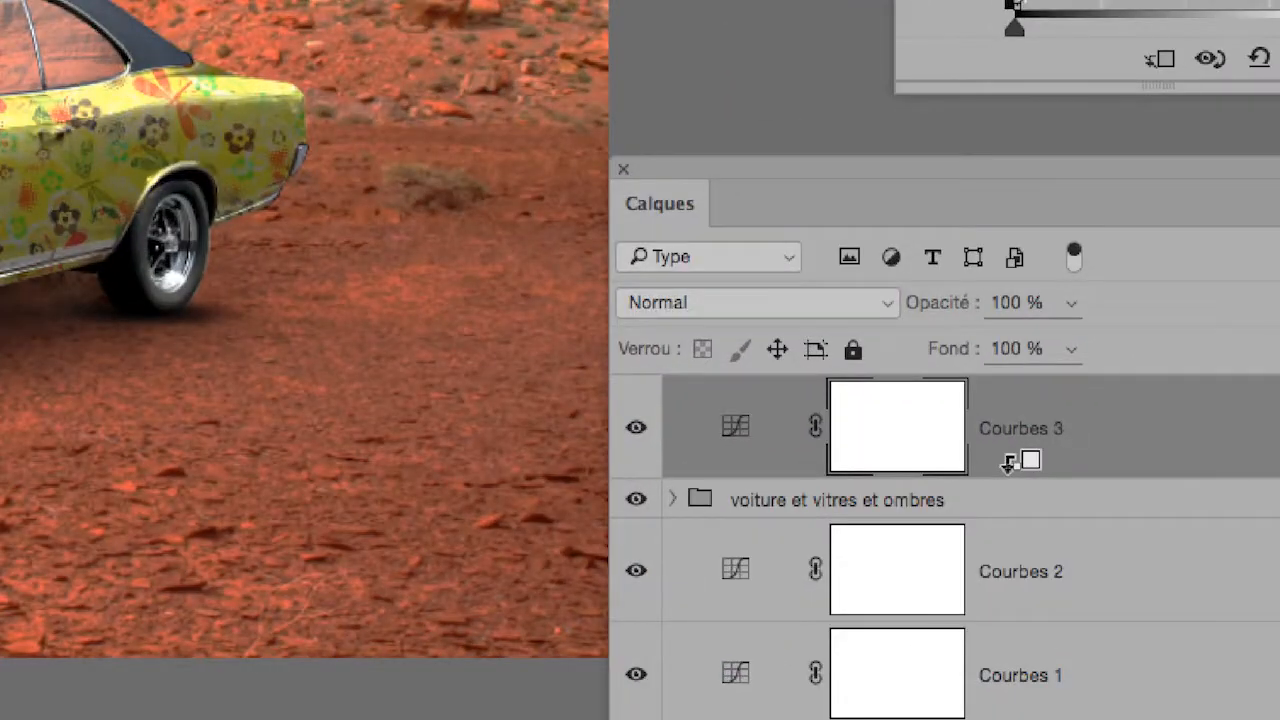
{"action": "left_click", "coordinate": [1008, 463], "text": "alt"}
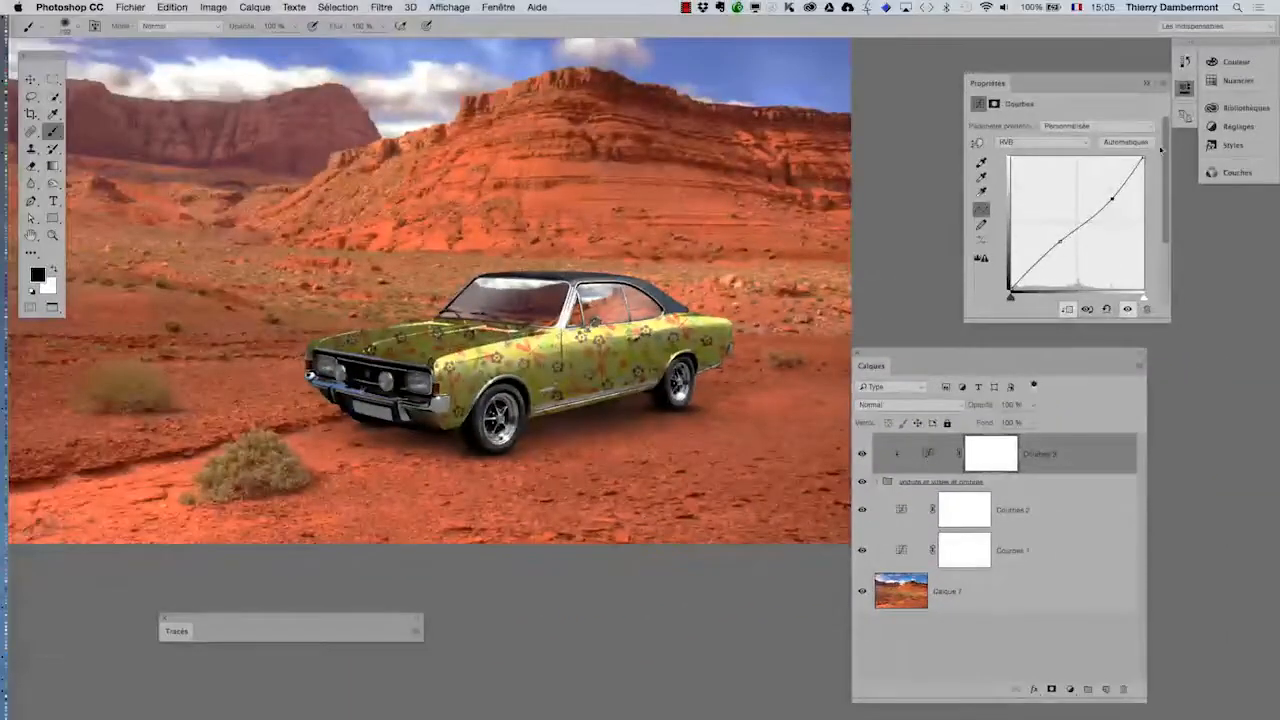
{"action": "left_click_drag", "start_coordinate": [1110, 199], "coordinate": [1104, 181]}
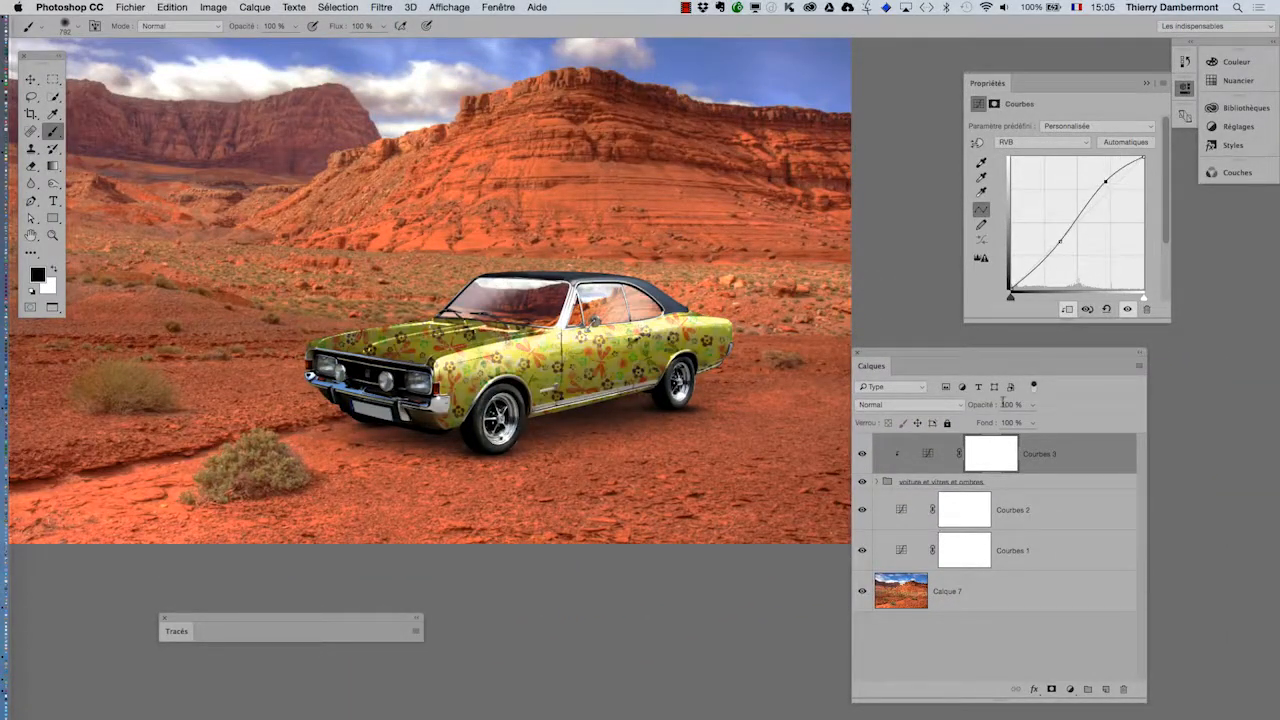
- Release the clipping of Courbes 3, move it into the group voiture et vitres et ombres above voiture, and expand the group
{"action": "left_click_drag", "start_coordinate": [930, 351], "coordinate": [850, 107]}
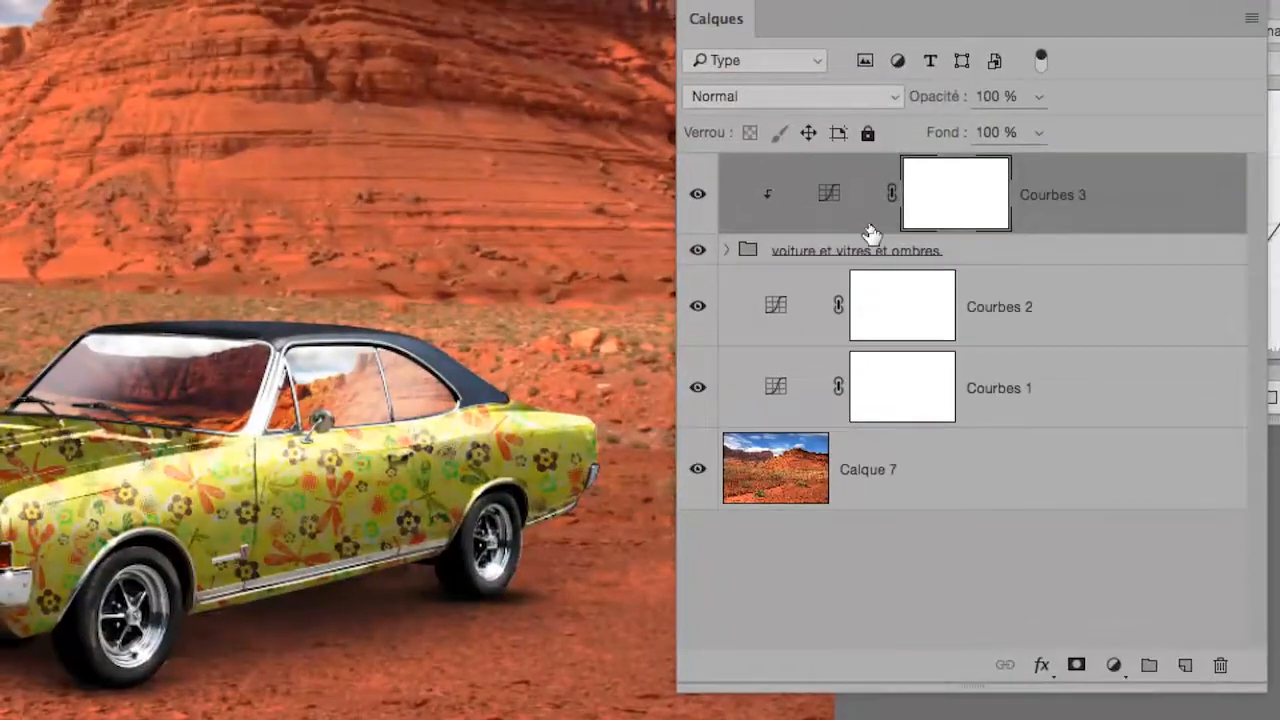
{"action": "left_click", "coordinate": [867, 220], "text": "alt"}
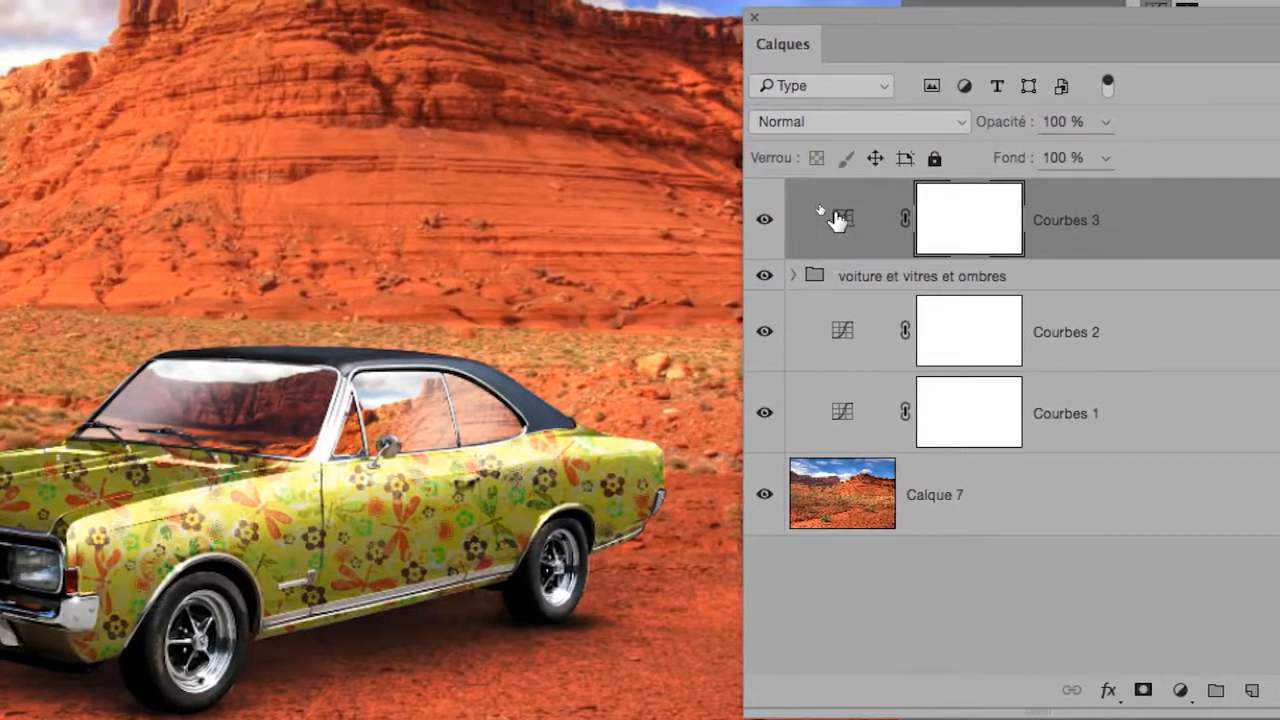
{"action": "mouse_move", "coordinate": [836, 220]}
{"action": "left_mouse_down"}
{"action": "mouse_move", "coordinate": [846, 258]}
{"action": "mouse_move", "coordinate": [835, 241]}
{"action": "left_mouse_up"}
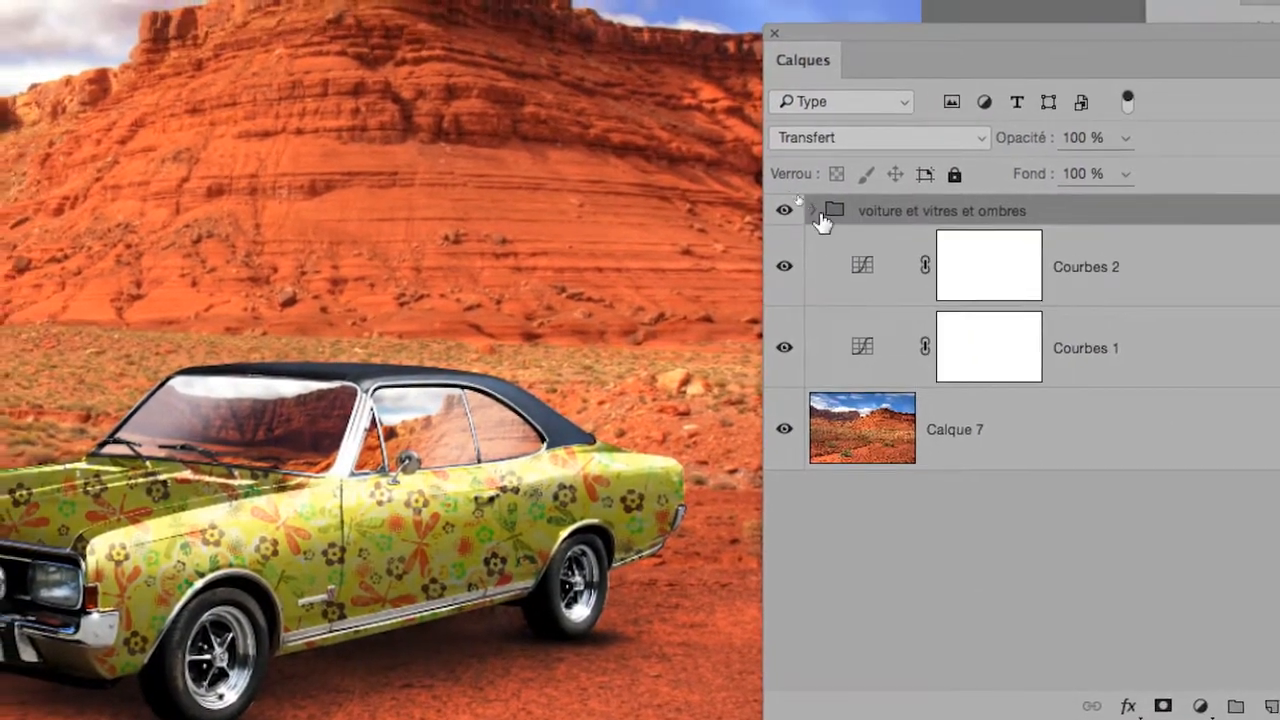
{"action": "left_click", "coordinate": [795, 171]}
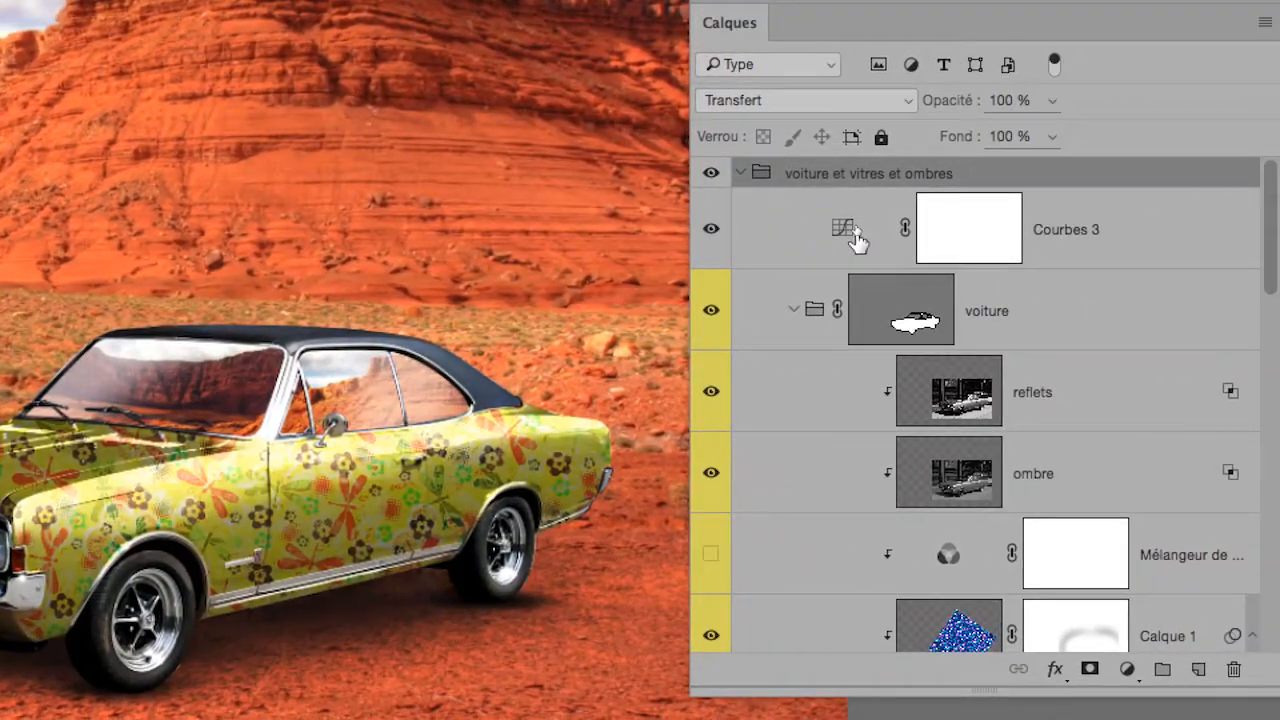
- Raise the highlight point of the Courbes 3 RGB curve further to strengthen the contrast
{"action": "left_click", "coordinate": [951, 242]}
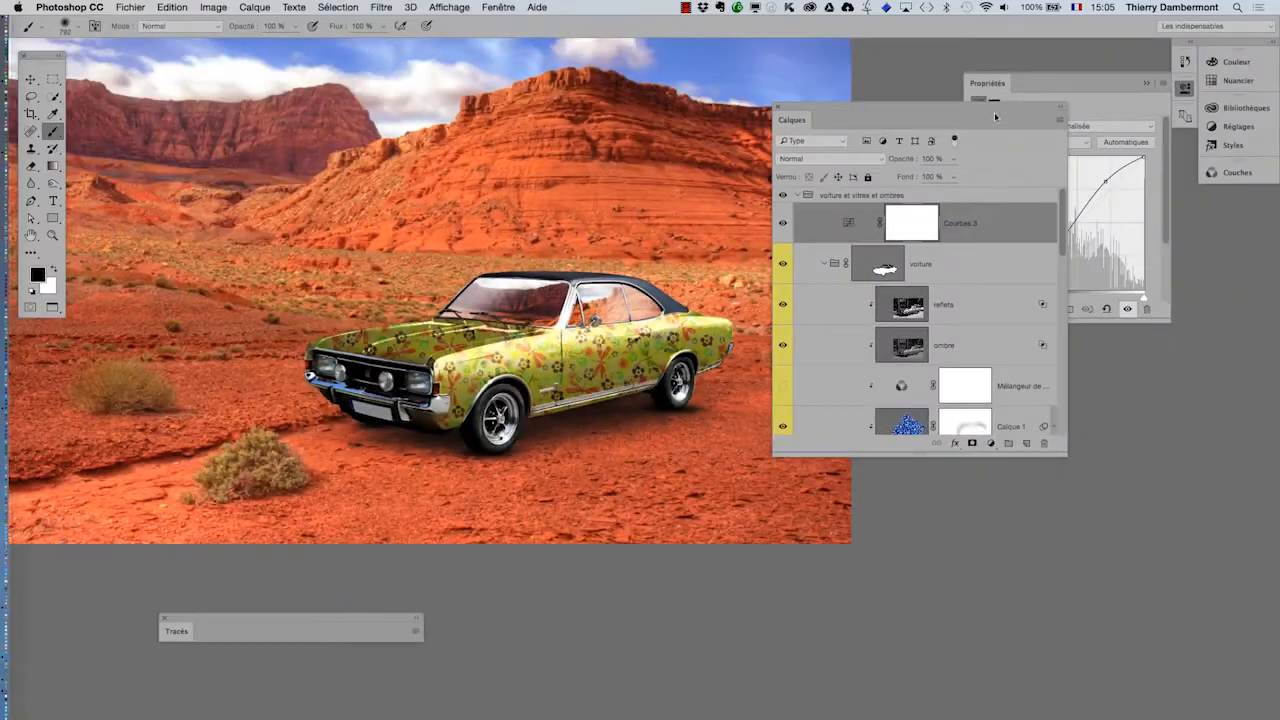
{"action": "left_click_drag", "start_coordinate": [995, 117], "coordinate": [1065, 367]}
{"action": "left_click_drag", "start_coordinate": [1096, 177], "coordinate": [1092, 173]}
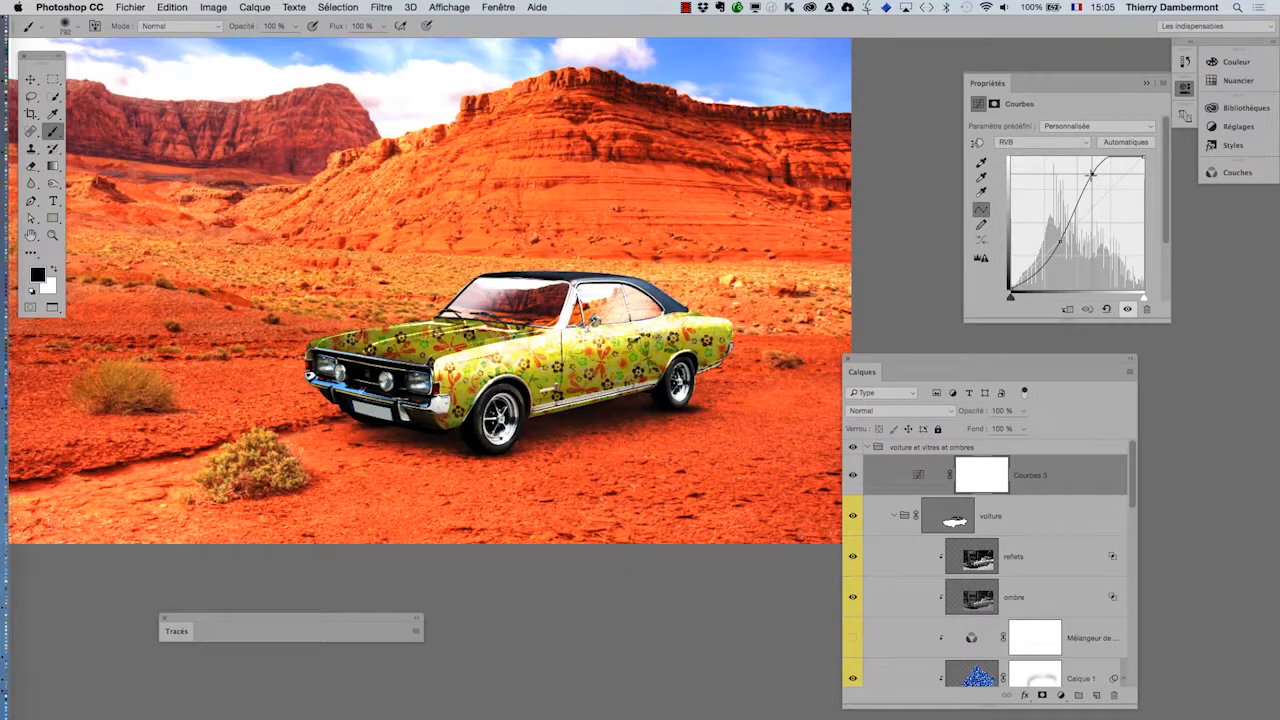
- Collapse and re-expand the group voiture et vitres et ombres to check the position of Courbes 3, and reselect that layer
{"action": "left_click_drag", "start_coordinate": [898, 374], "coordinate": [825, 141]}
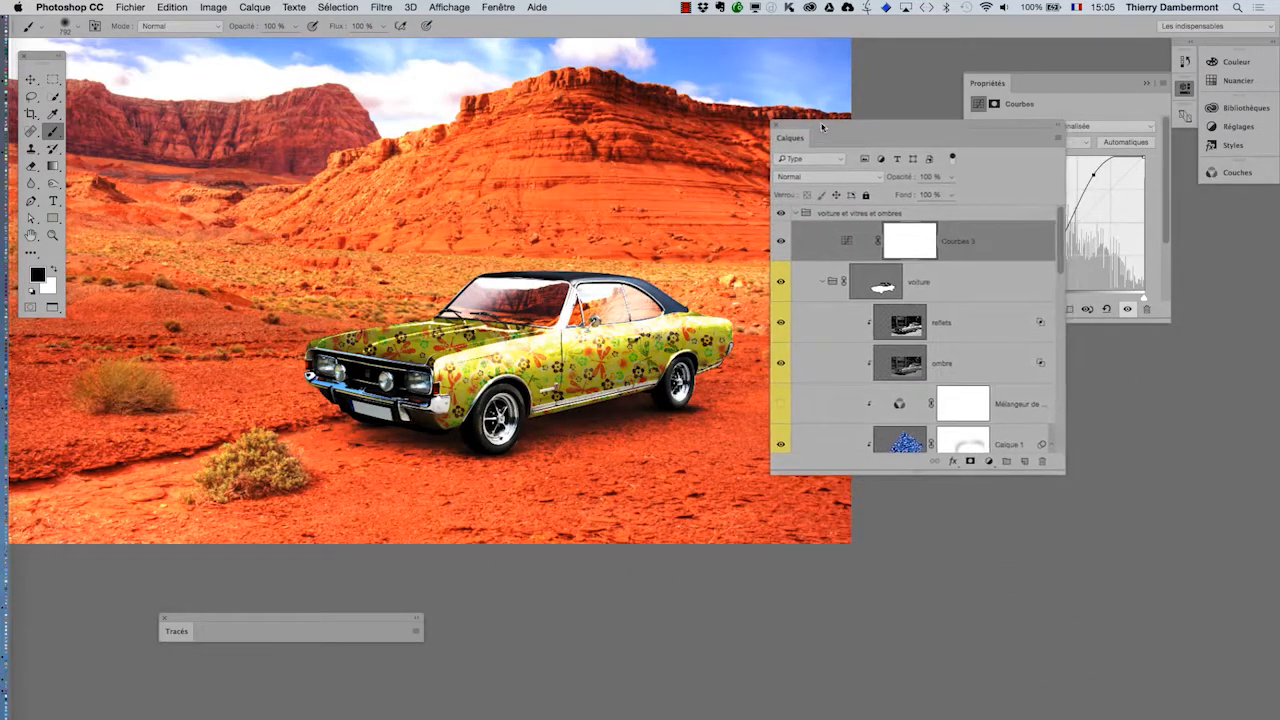
{"action": "left_click", "coordinate": [795, 214]}
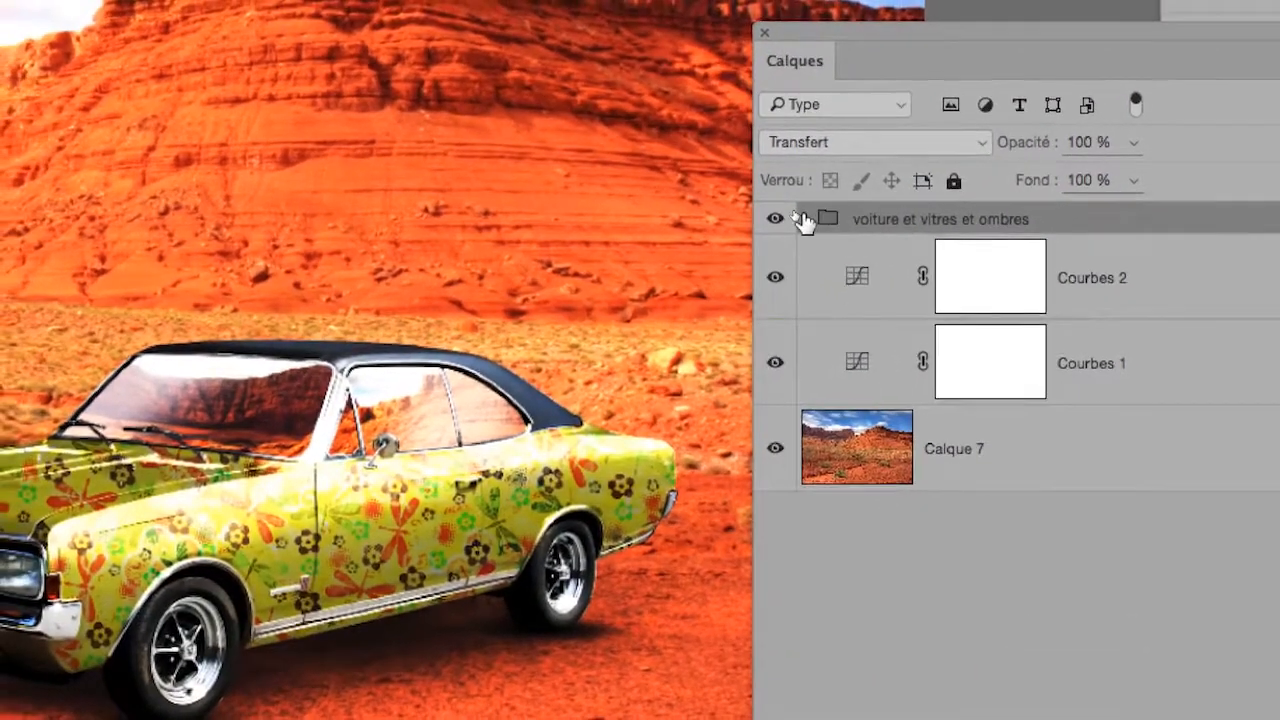
{"action": "left_click", "coordinate": [805, 219]}
{"action": "left_click", "coordinate": [897, 282]}
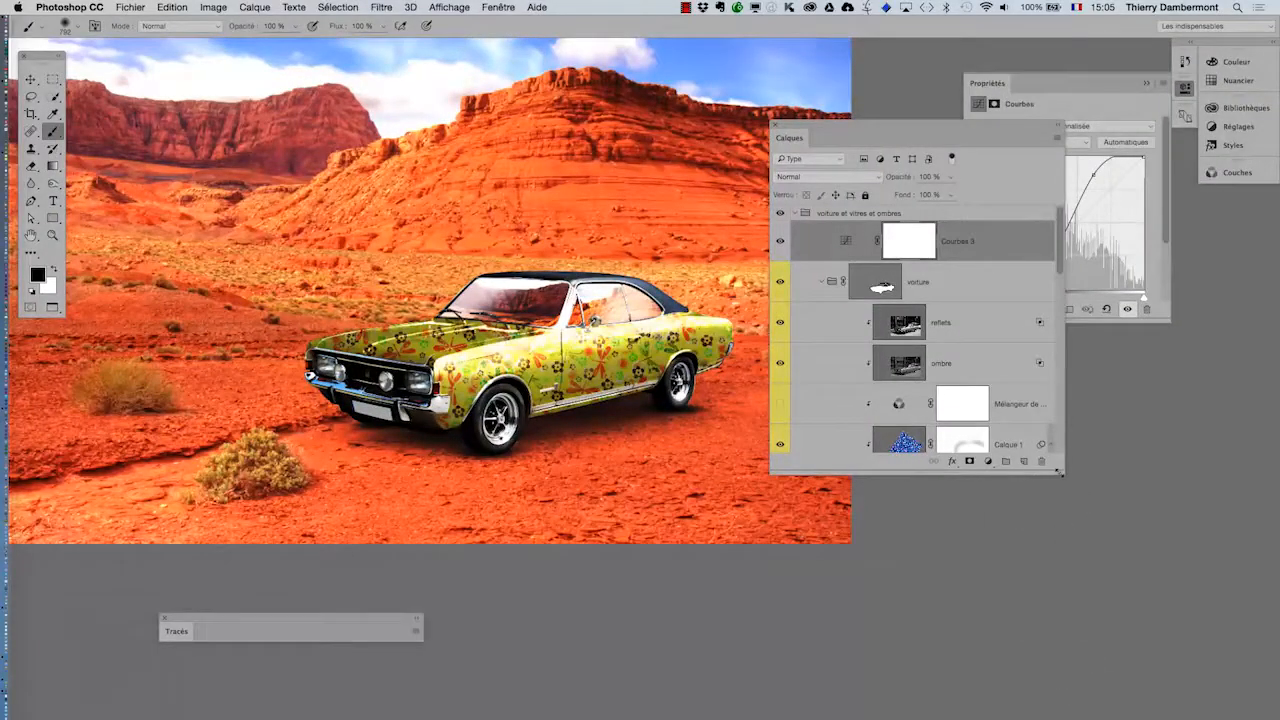
- Set the layer thumbnails to the medium size and enlarge and reposition the Layers panel to show more of the stack
{"action": "left_click_drag", "start_coordinate": [1059, 473], "coordinate": [1094, 718]}
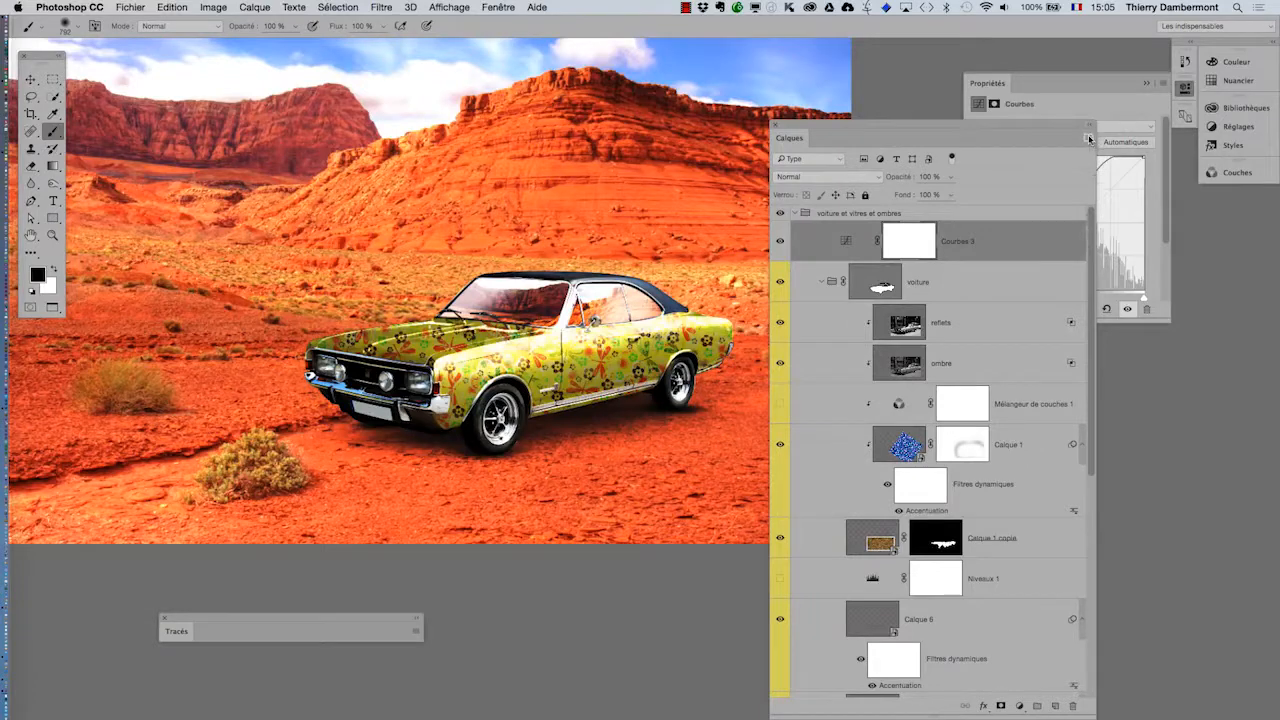
{"action": "left_click", "coordinate": [1089, 139]}
{"action": "left_click", "coordinate": [975, 543]}
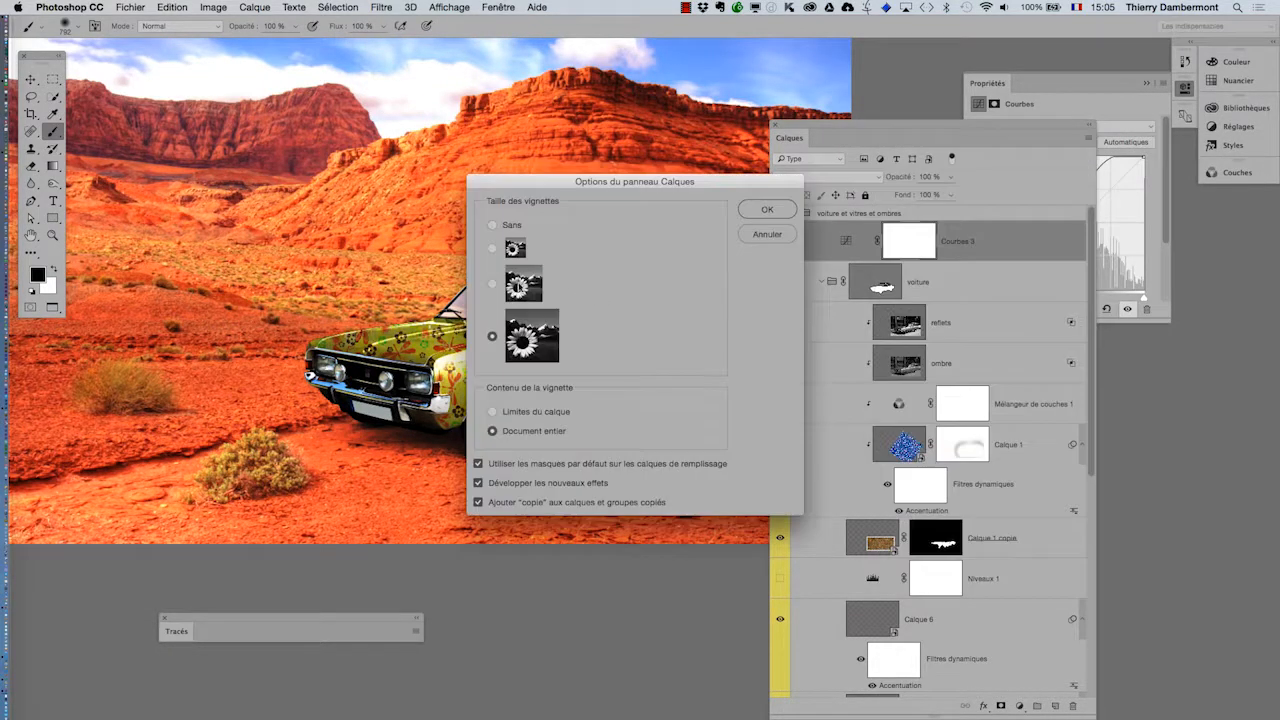
{"action": "left_click", "coordinate": [762, 210]}
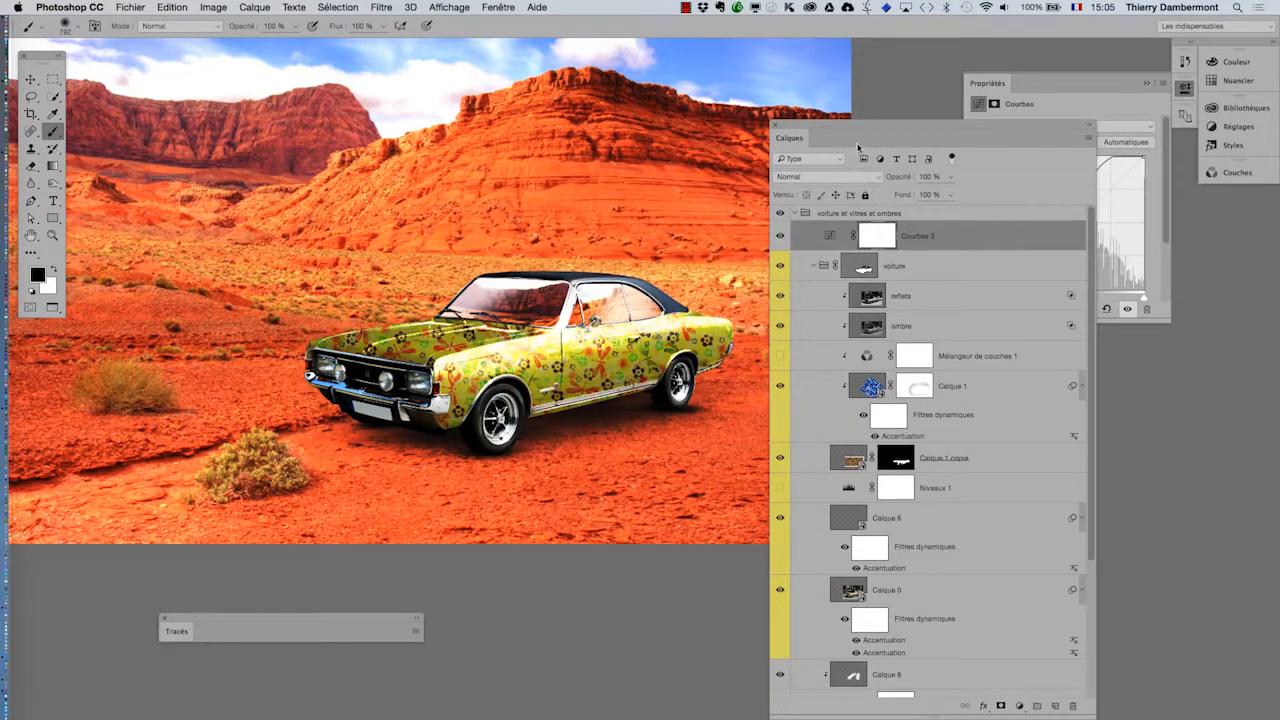
{"action": "left_click_drag", "start_coordinate": [857, 145], "coordinate": [819, 47]}
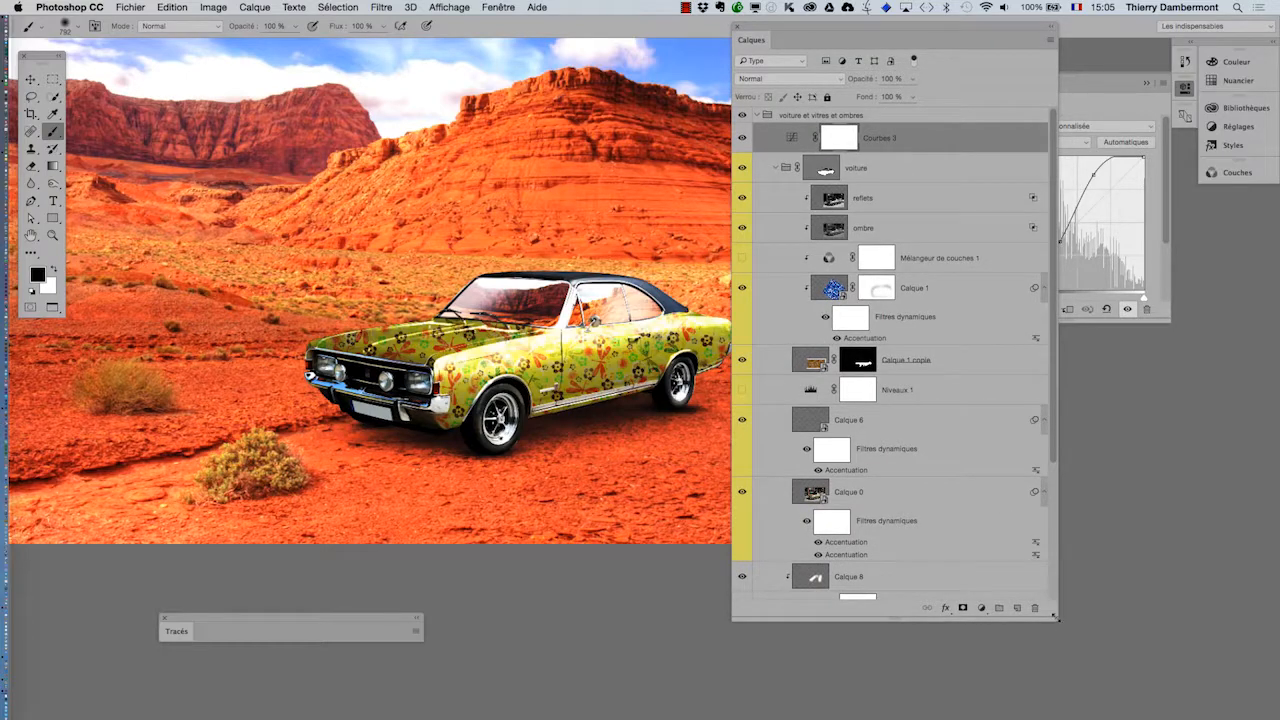
{"action": "left_click_drag", "start_coordinate": [1057, 619], "coordinate": [1079, 717]}
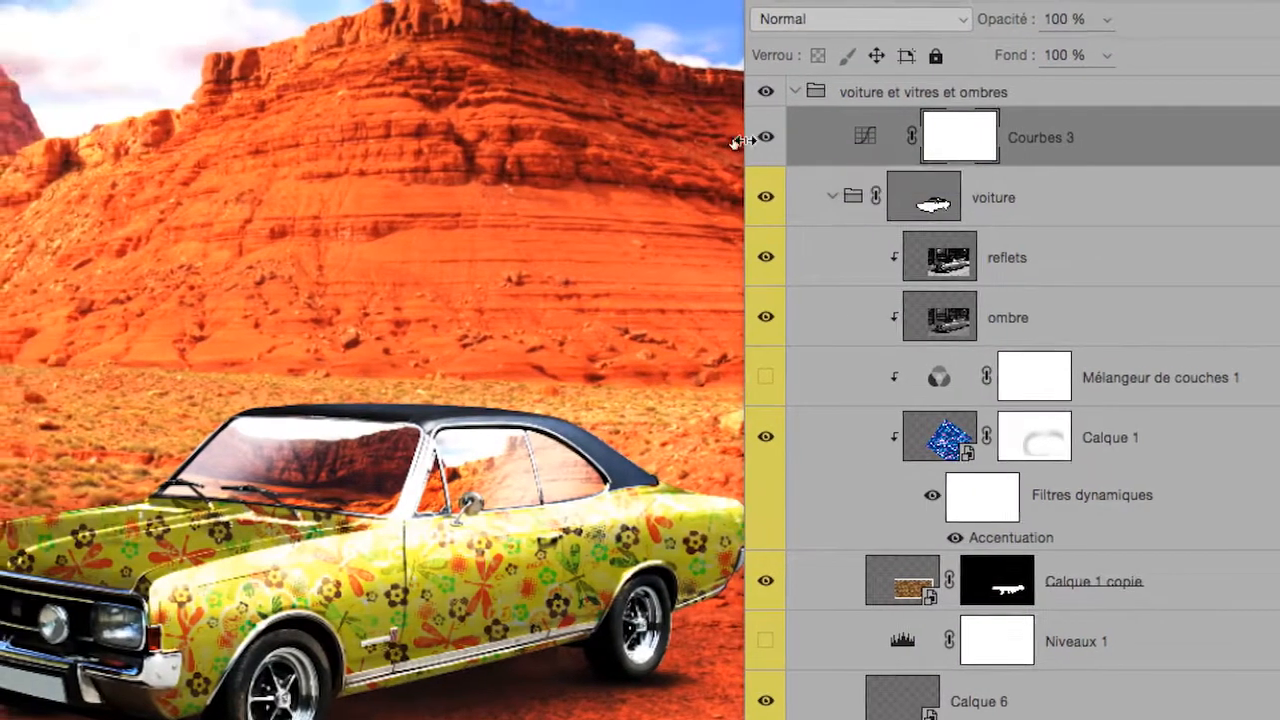
- Toggle the visibility of Courbes 3 off and on to compare its effect on the car and the desert
{"action": "left_click", "coordinate": [741, 139]}
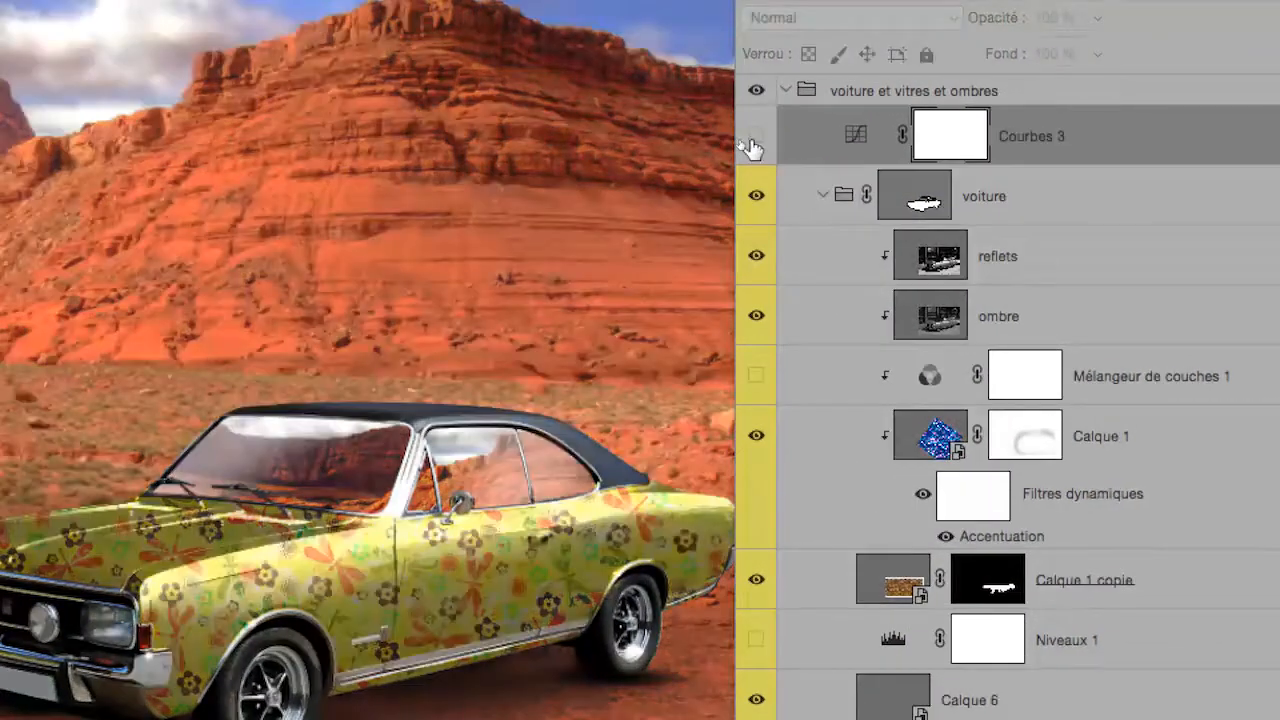
{"action": "left_click", "coordinate": [748, 141]}
{"action": "left_click", "coordinate": [748, 141]}
{"action": "left_click", "coordinate": [750, 141]}
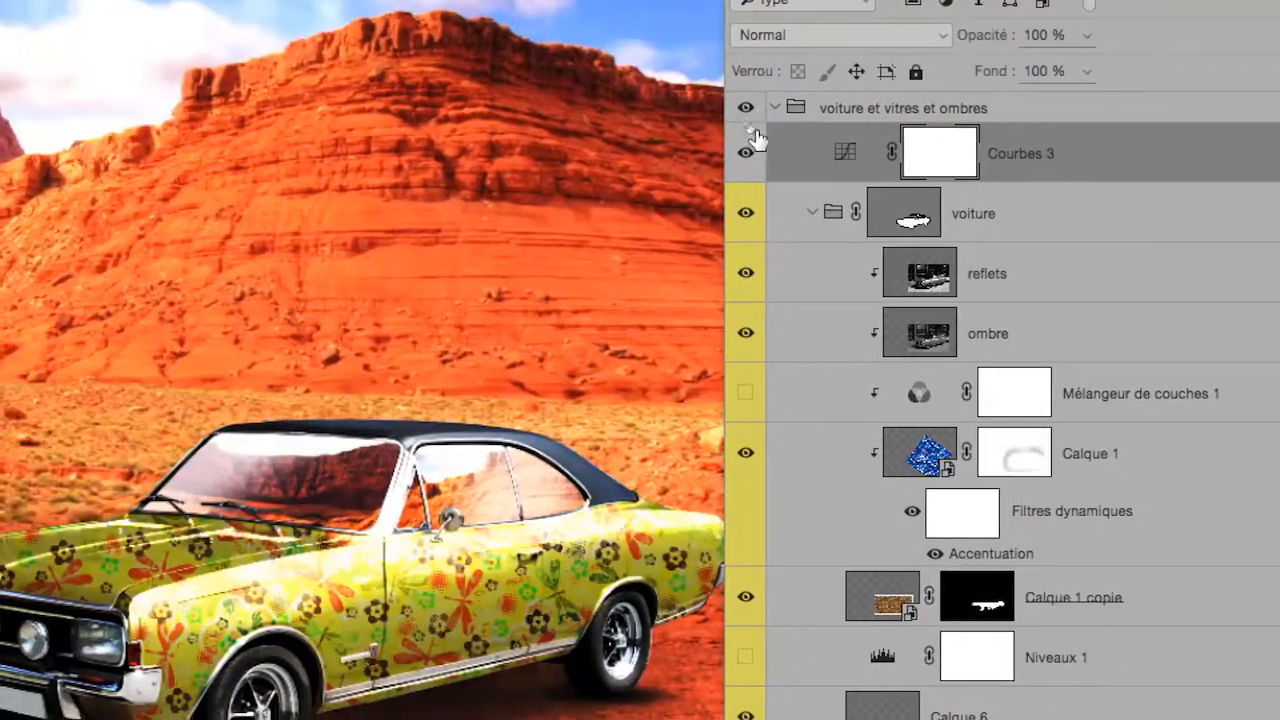
- Check that Courbes 3 sits inside the group voiture et vitres et ombres and set the group's blend mode to Normal
{"action": "left_click", "coordinate": [786, 91]}
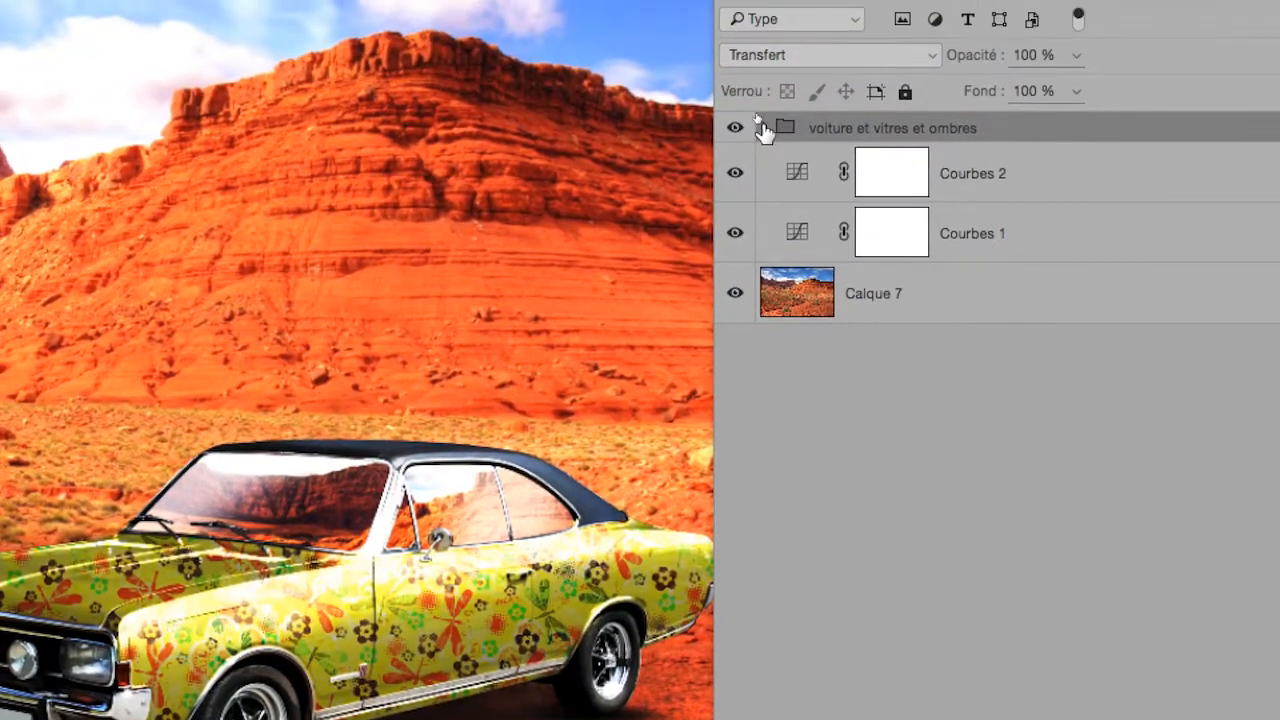
{"action": "left_click", "coordinate": [760, 124]}
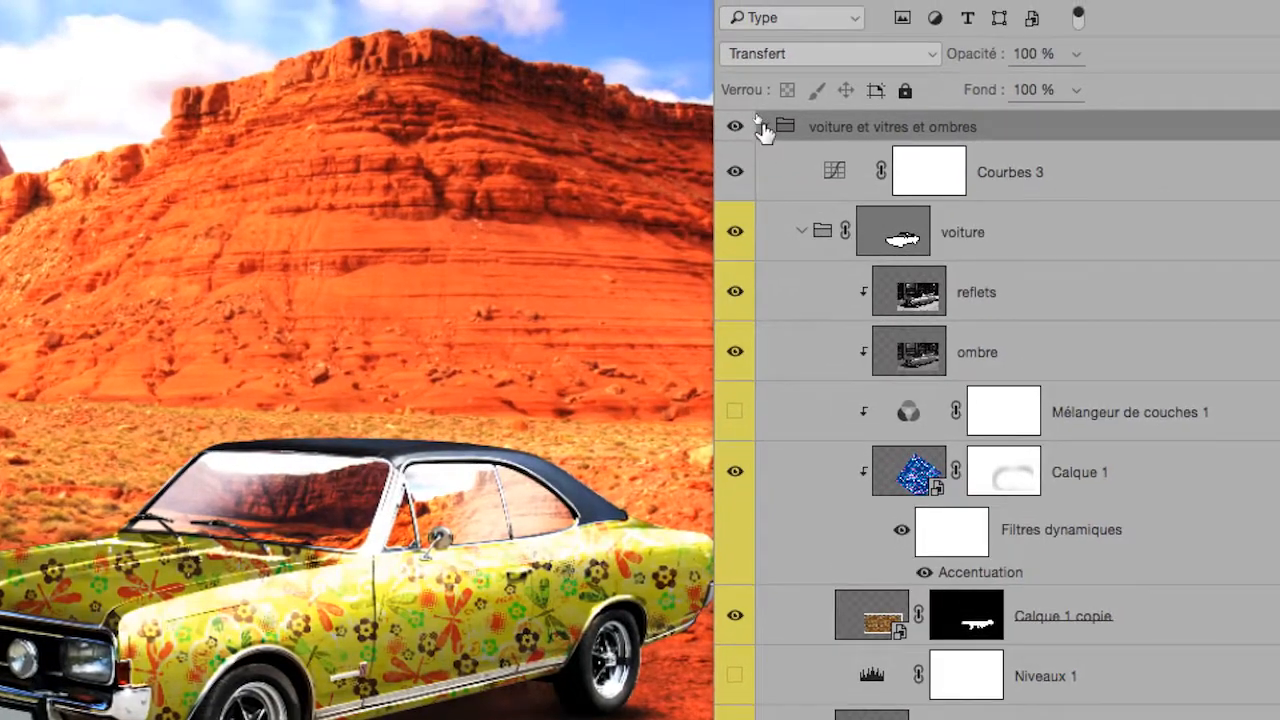
{"action": "left_click", "coordinate": [760, 124]}
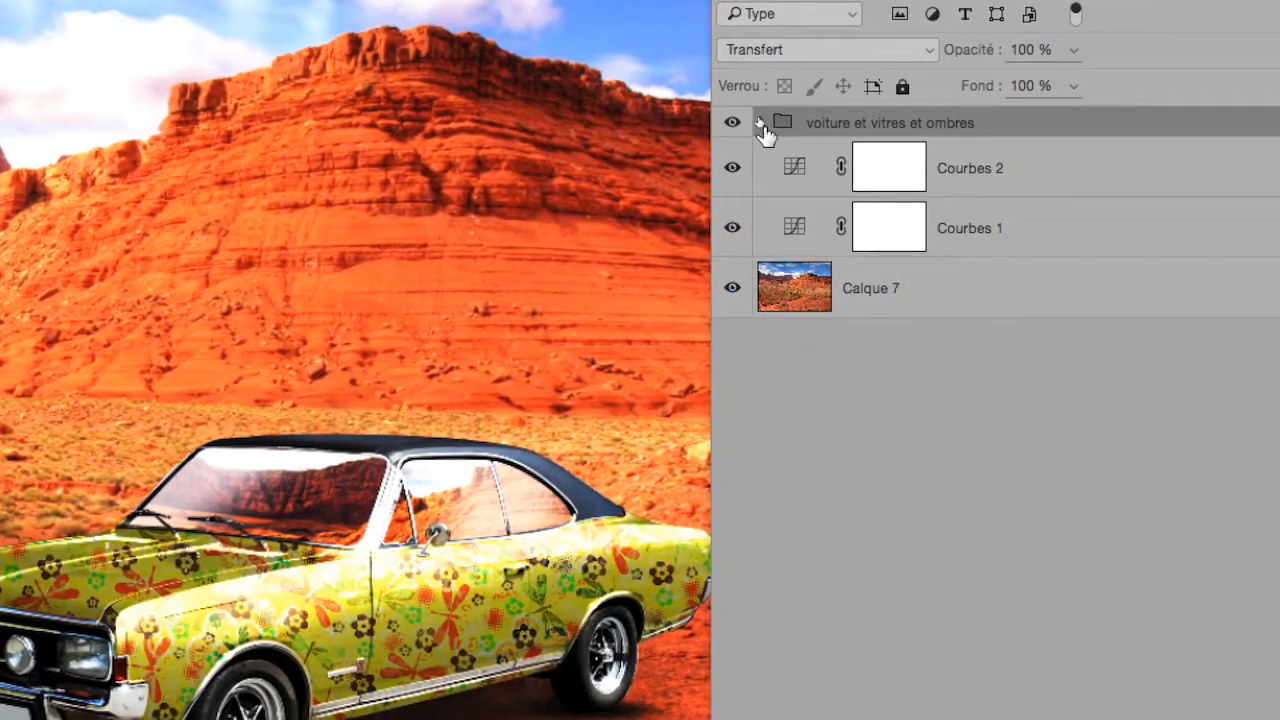
{"action": "left_click", "coordinate": [760, 124]}
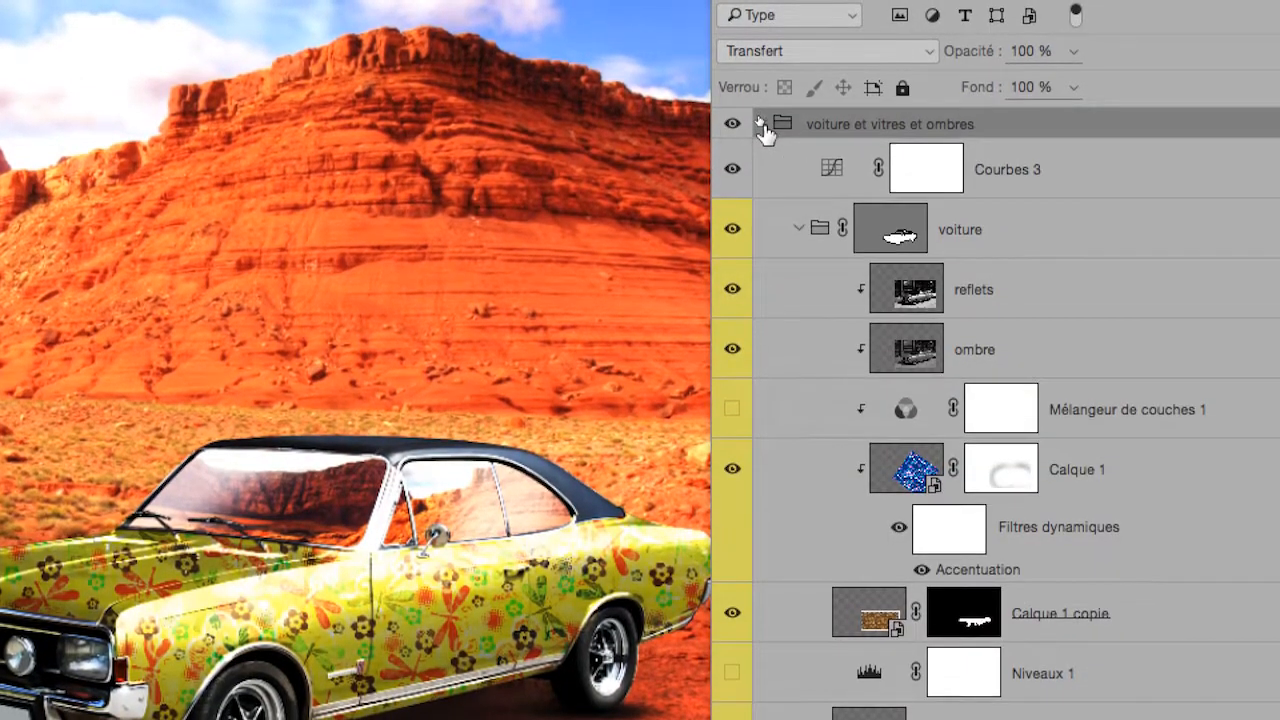
{"action": "left_click", "coordinate": [760, 124]}
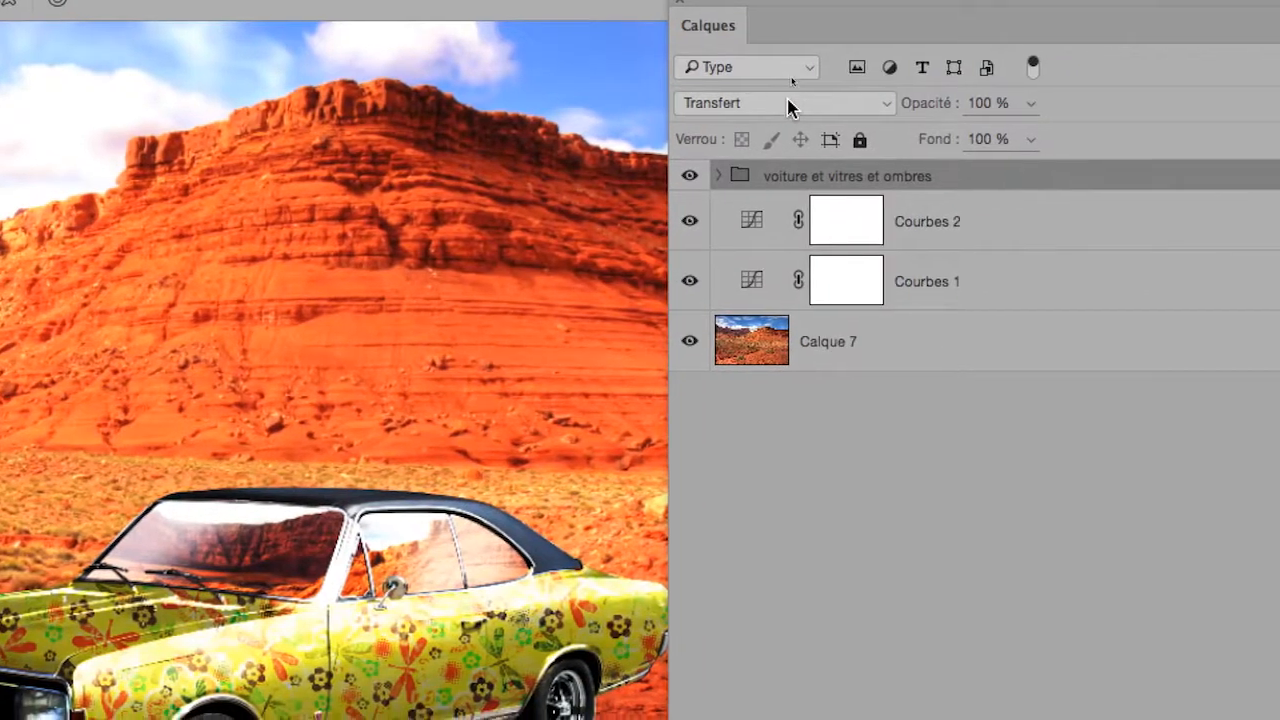
{"action": "left_click", "coordinate": [788, 108]}
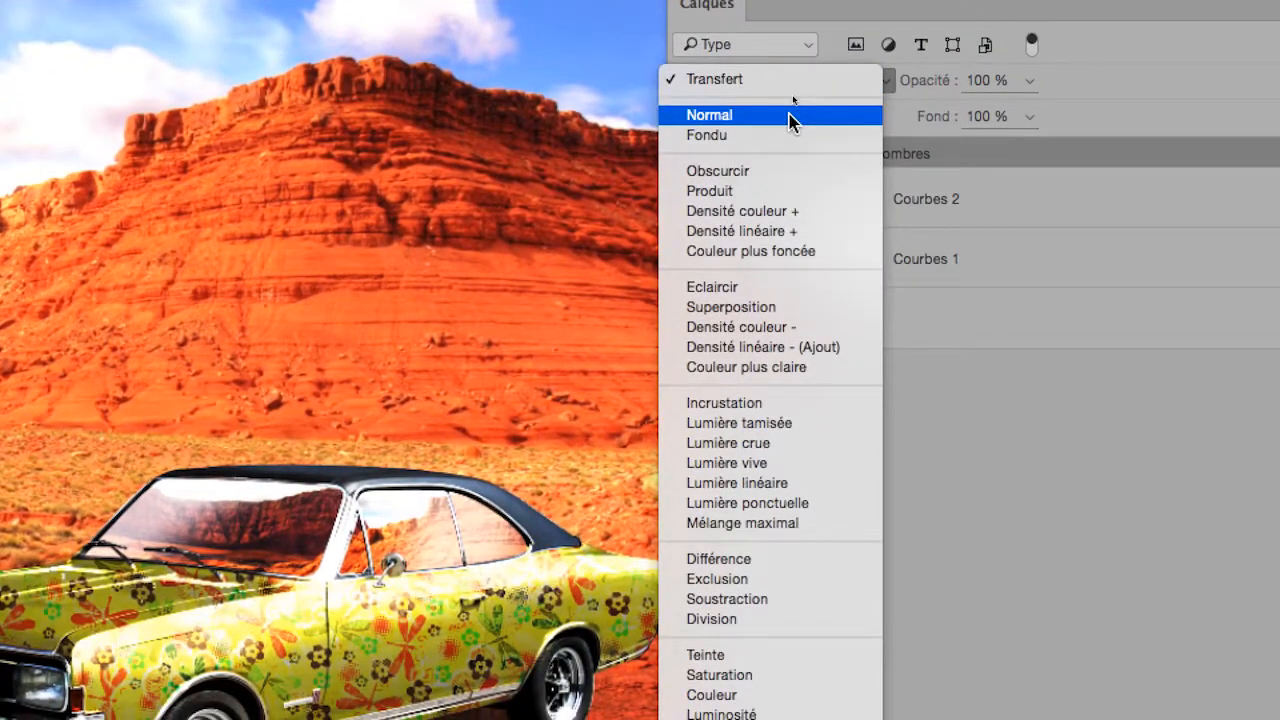
{"action": "left_click", "coordinate": [790, 116]}
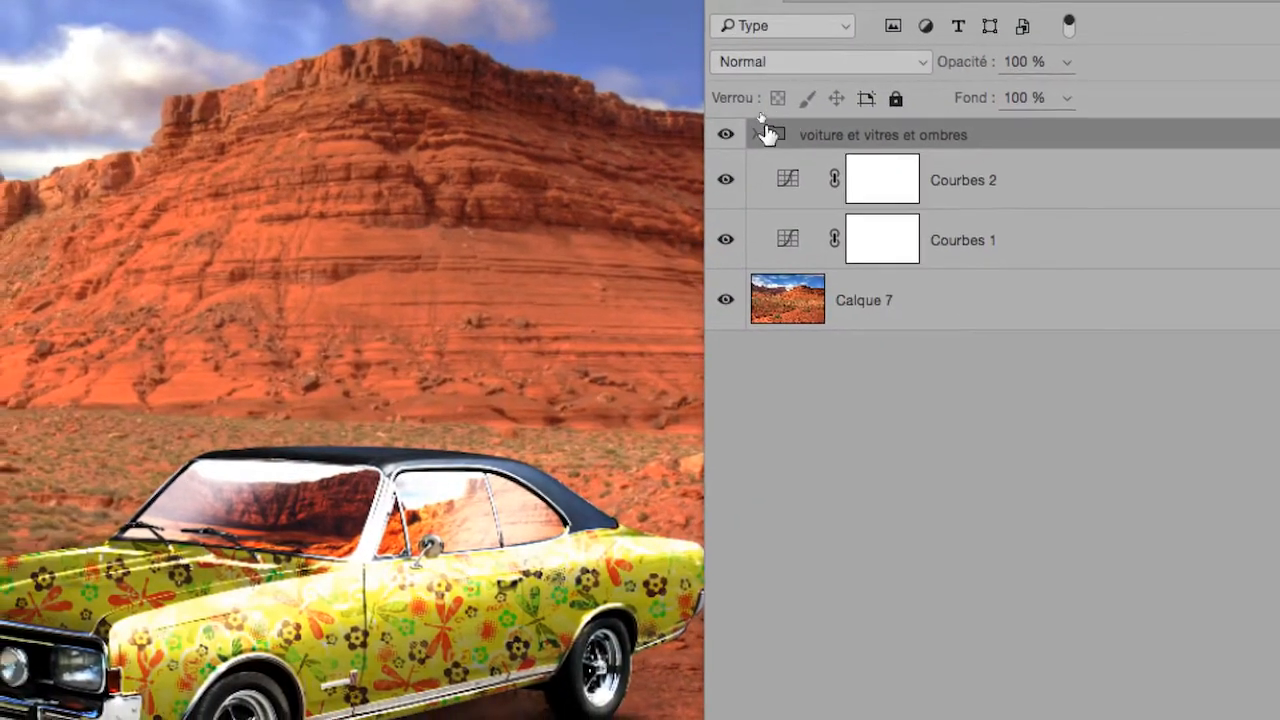
- Select Courbes 3 inside the group and lower both points of its RGB curve to darken the car
{"action": "left_click", "coordinate": [762, 131]}
{"action": "left_click", "coordinate": [820, 180]}
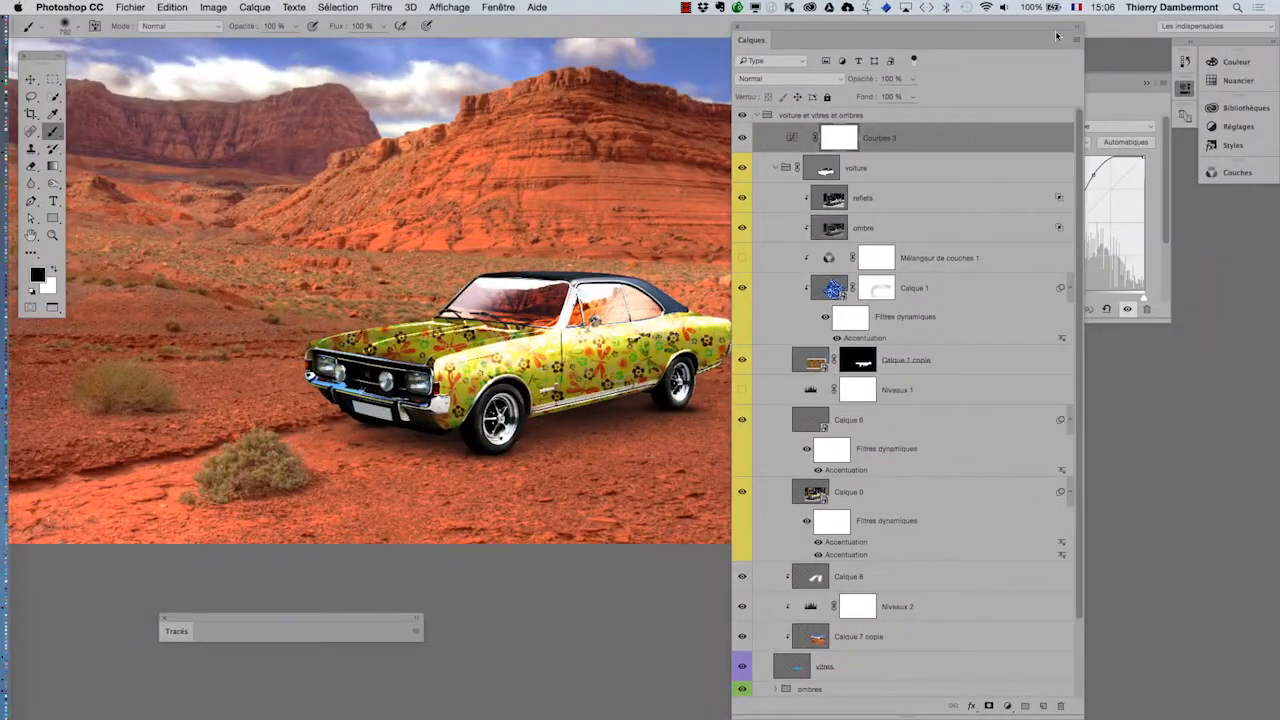
{"action": "left_click_drag", "start_coordinate": [1057, 36], "coordinate": [1100, 408]}
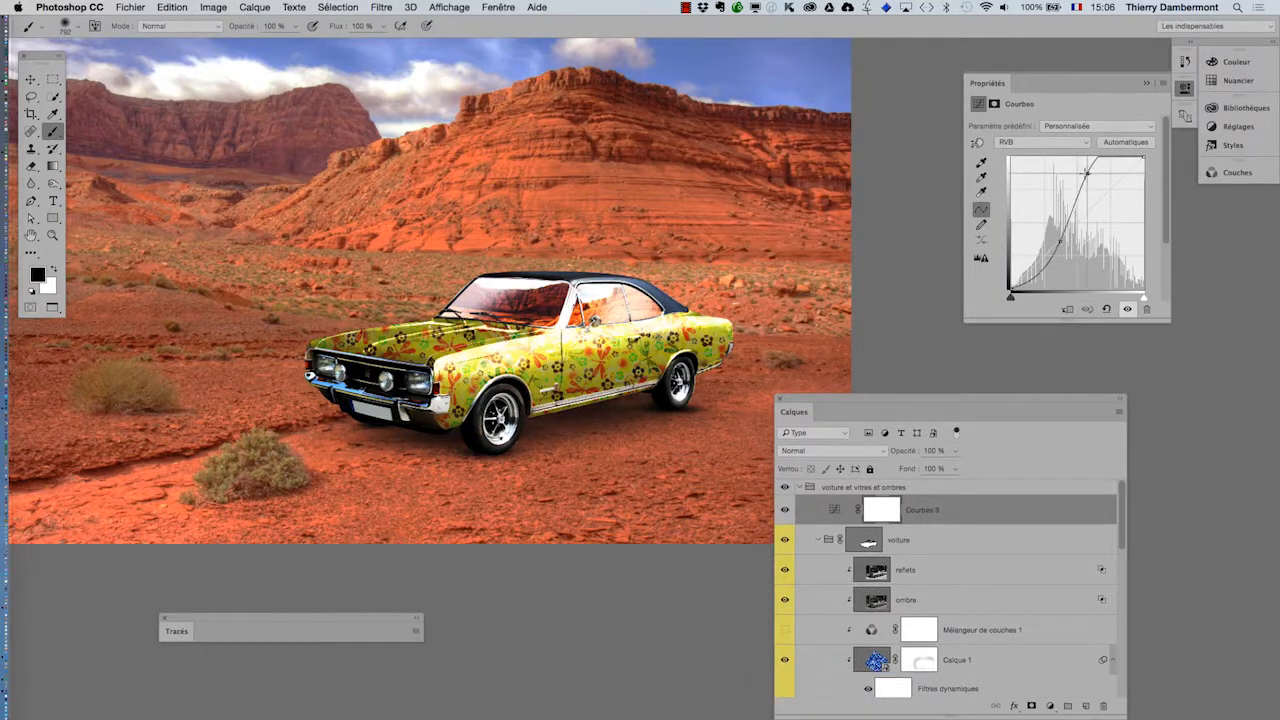
{"action": "left_click_drag", "start_coordinate": [1087, 172], "coordinate": [1106, 195]}
{"action": "left_click_drag", "start_coordinate": [1064, 239], "coordinate": [1070, 253]}
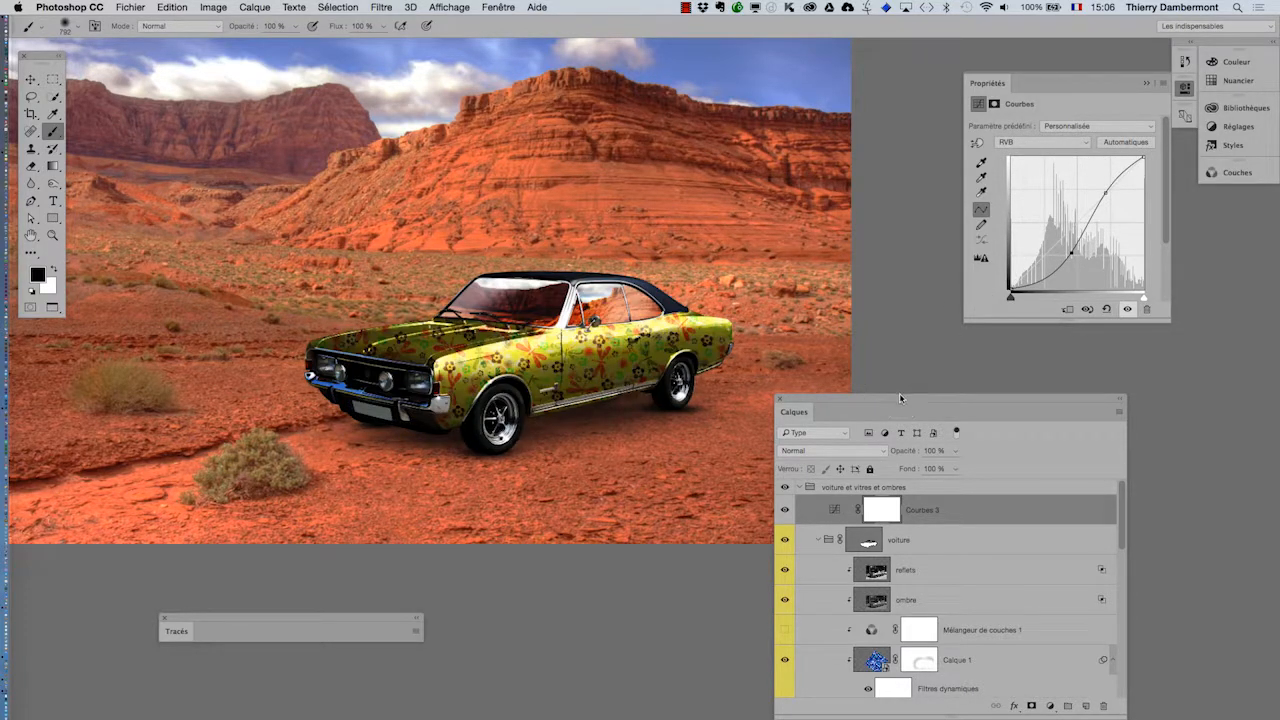
{"action": "left_click_drag", "start_coordinate": [900, 398], "coordinate": [887, 92]}
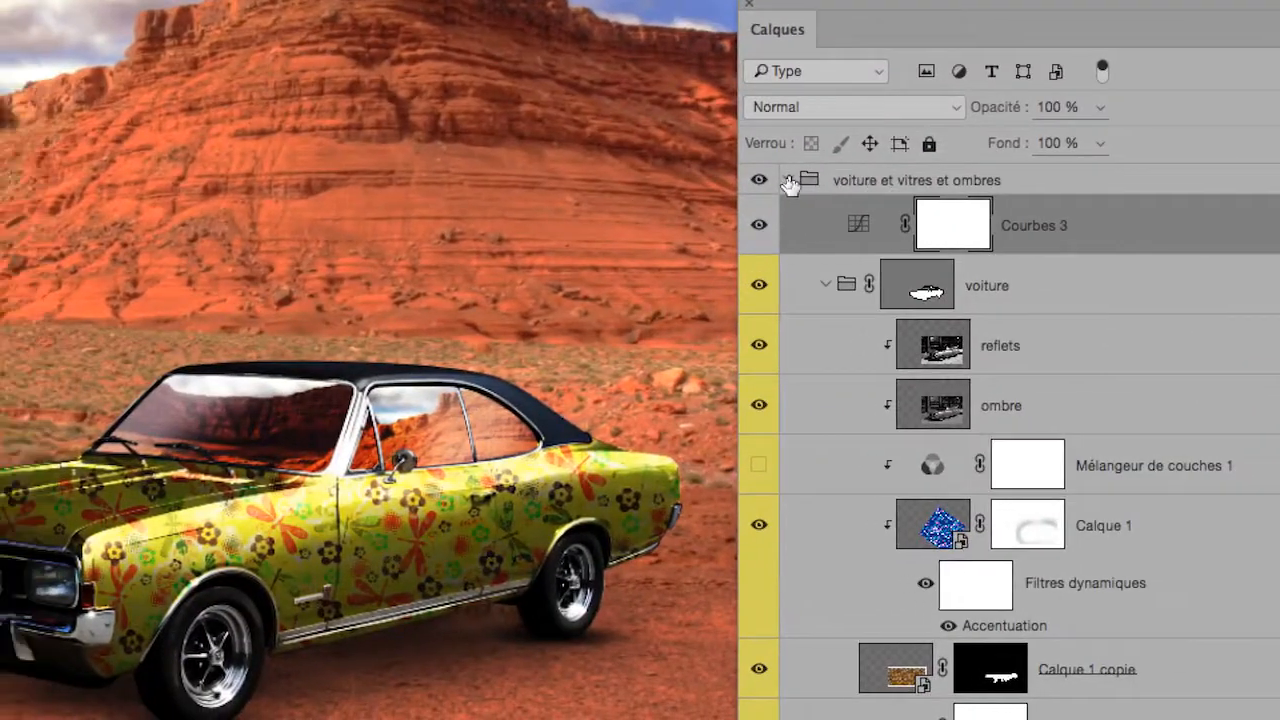
- Collapse the group voiture et vitres et ombres and set its blend mode to Transfert
{"action": "left_click", "coordinate": [790, 181]}
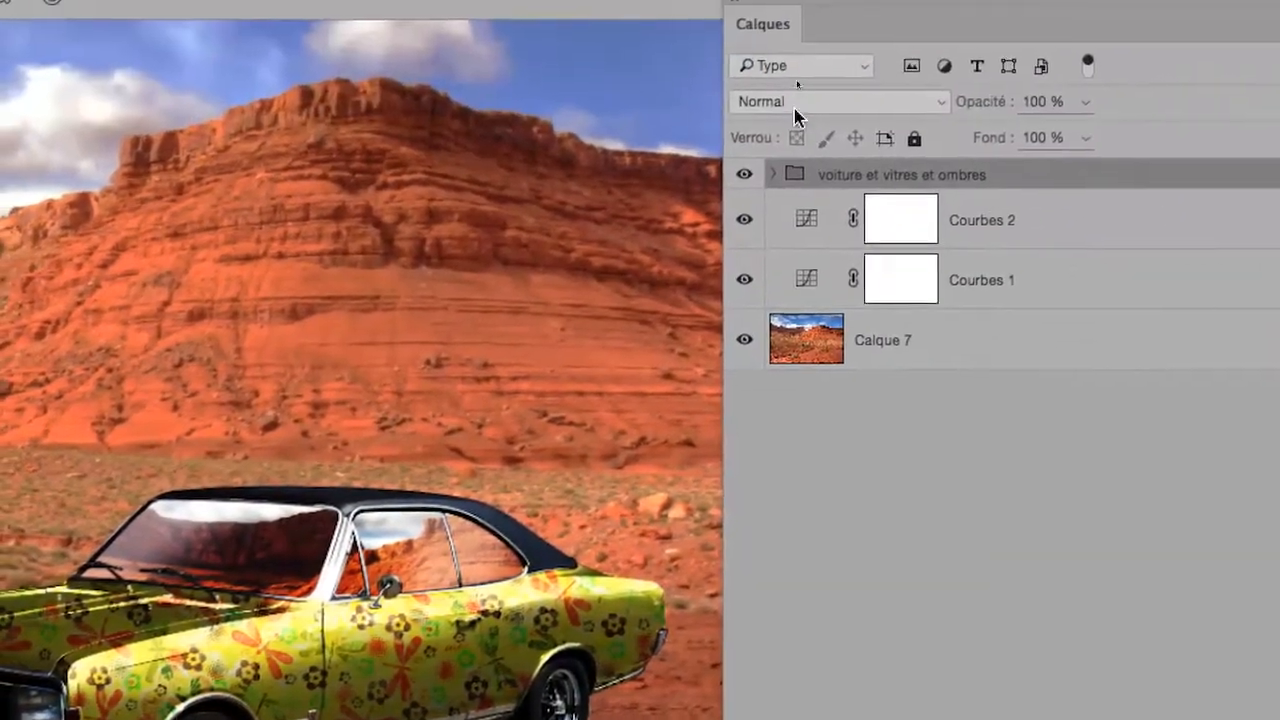
{"action": "left_click", "coordinate": [795, 107]}
{"action": "left_click", "coordinate": [773, 71]}
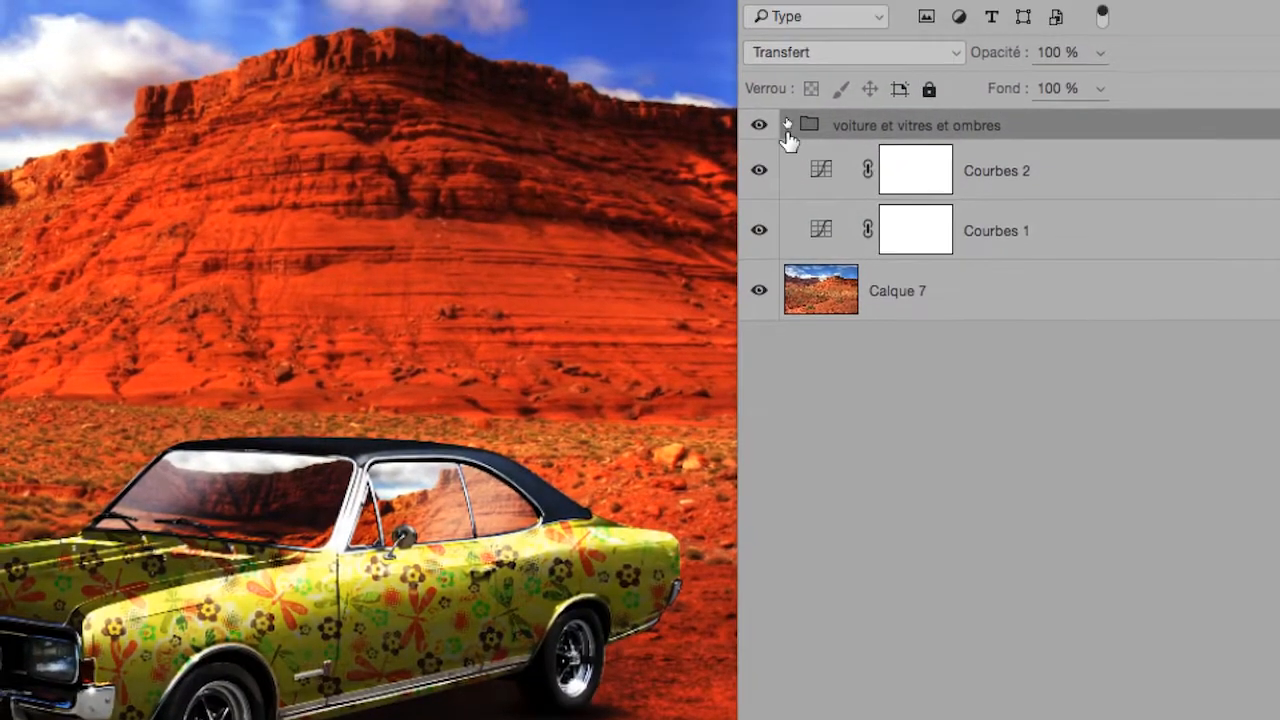
- Move Courbes 3 out of the group to just above voiture et vitres et ombres and clip it to the group
{"action": "left_click", "coordinate": [783, 98]}
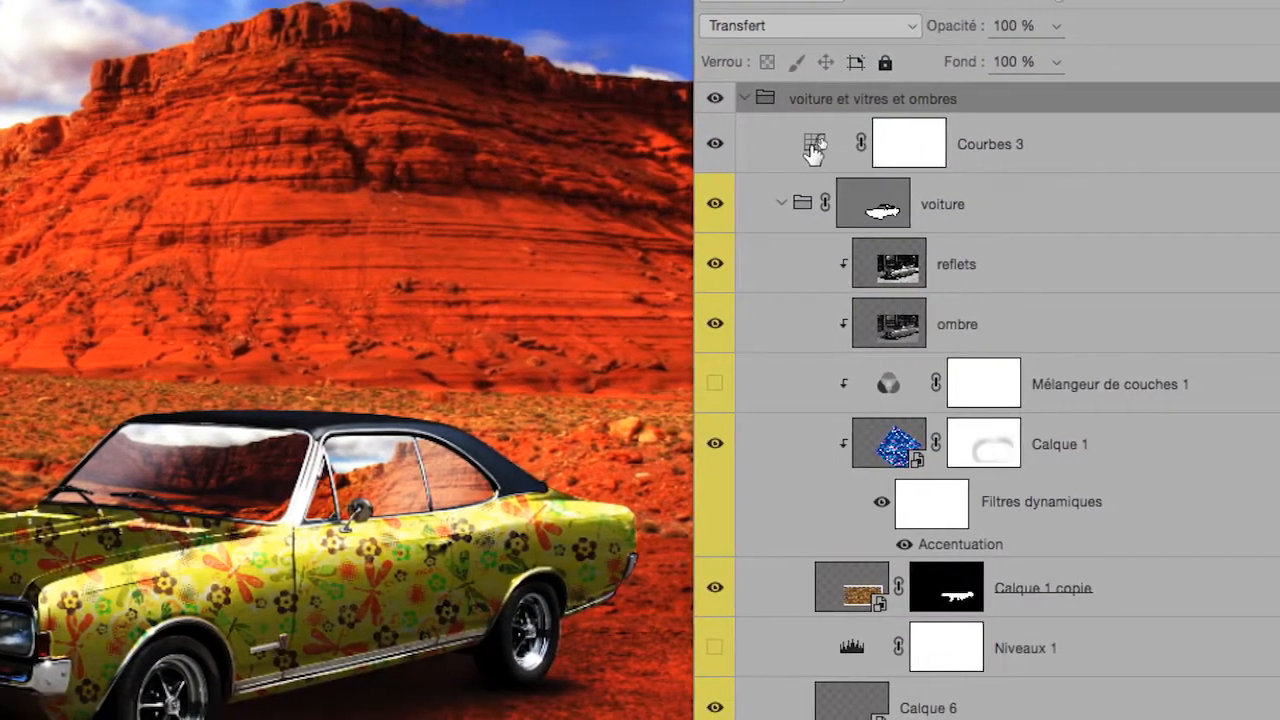
{"action": "left_click", "coordinate": [813, 148]}
{"action": "left_click_drag", "start_coordinate": [813, 150], "coordinate": [819, 99]}
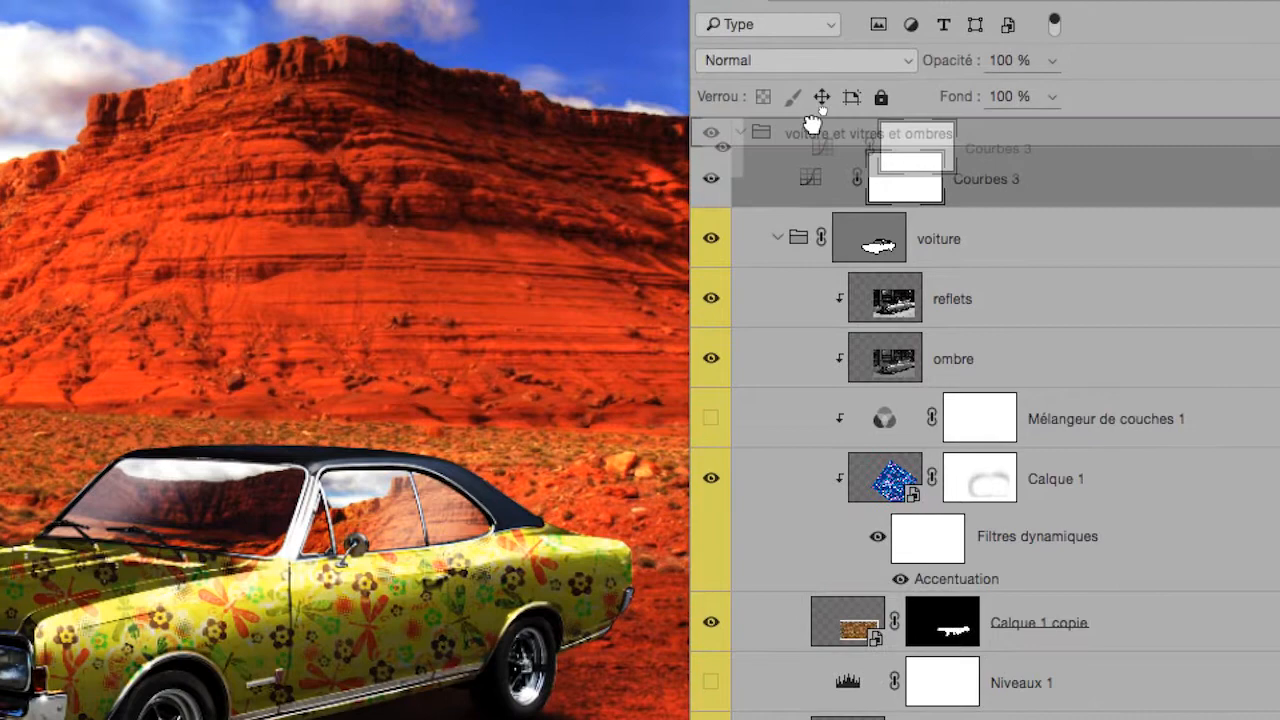
{"action": "mouse_move", "coordinate": [812, 123]}
{"action": "left_mouse_down"}
{"action": "mouse_move", "coordinate": [814, 106]}
{"action": "mouse_move", "coordinate": [818, 122]}
{"action": "left_mouse_up"}
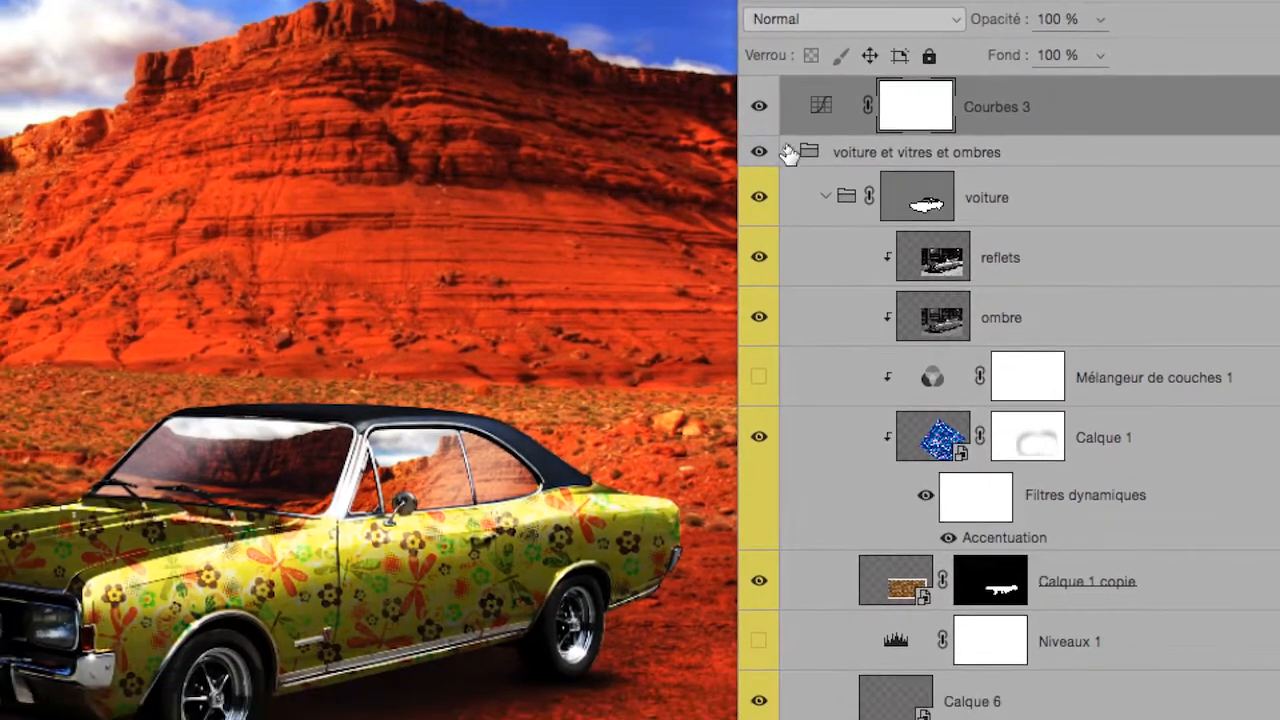
{"action": "left_click", "coordinate": [762, 184]}
{"action": "left_click", "coordinate": [806, 168], "text": "alt"}
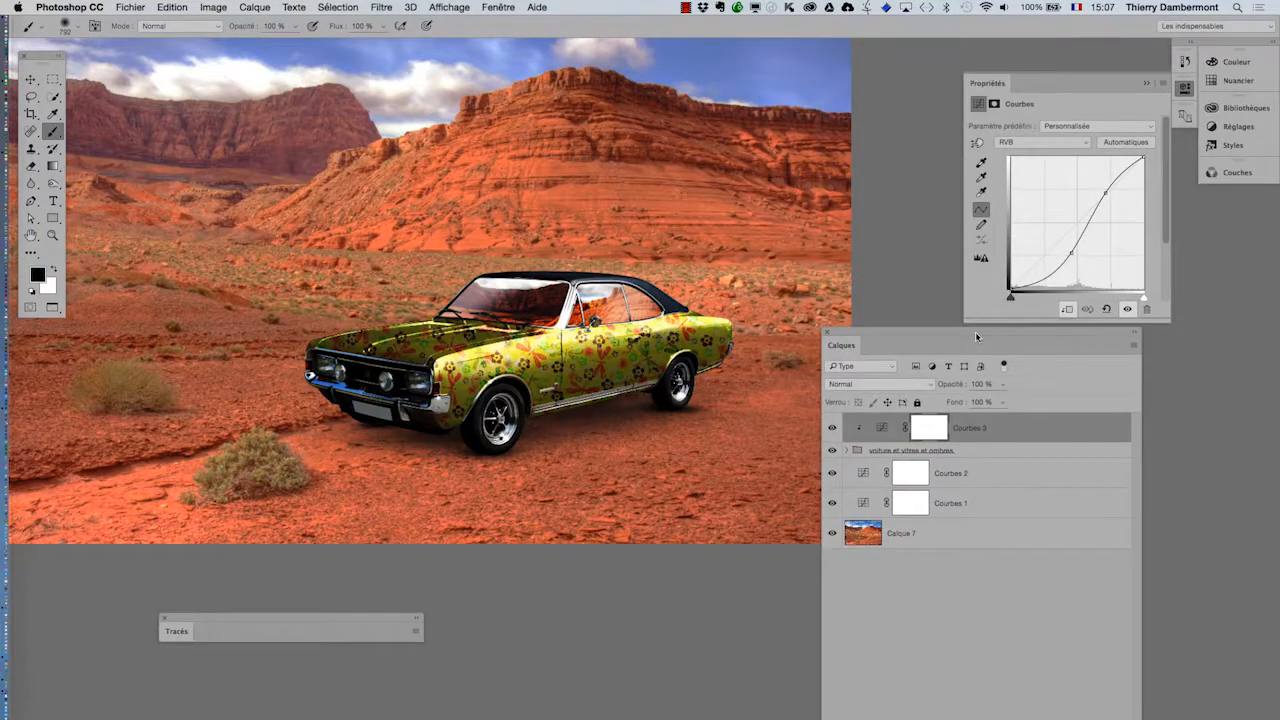
- Reshape the Courbes 3 RGB curve close to the diagonal with a slightly raised shadow point for softer contrast and lighter shadows
{"action": "left_click_drag", "start_coordinate": [1106, 190], "coordinate": [1117, 204]}
{"action": "left_click_drag", "start_coordinate": [1068, 253], "coordinate": [1070, 257]}
{"action": "left_click_drag", "start_coordinate": [1114, 206], "coordinate": [1109, 192]}
{"action": "left_click_drag", "start_coordinate": [1069, 256], "coordinate": [1057, 237]}
{"action": "left_click_drag", "start_coordinate": [1106, 196], "coordinate": [1111, 188]}
{"action": "left_click_drag", "start_coordinate": [1019, 276], "coordinate": [1024, 267]}
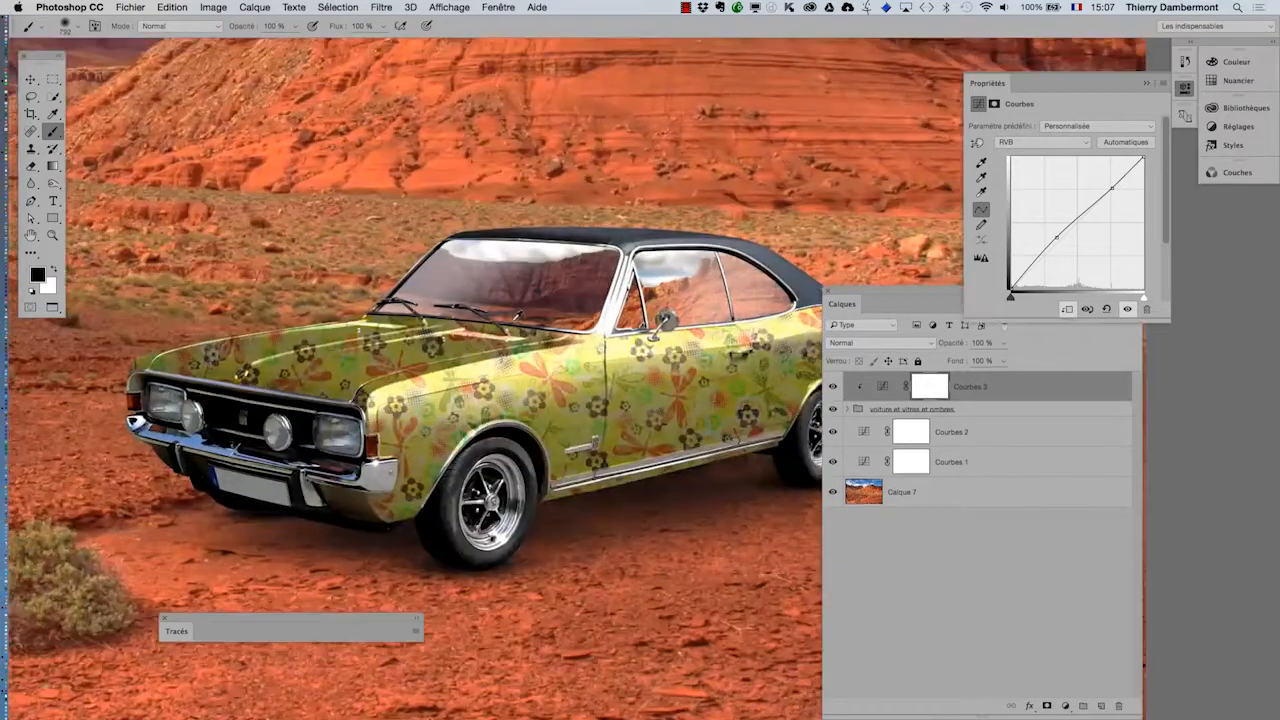
- Lower the white end point of the Courbes 3 RGB curve slightly to tone down the car's brightest highlights
{"action": "scroll", "coordinate": [518, 316], "scroll_direction": "up", "scroll_amount": 3}
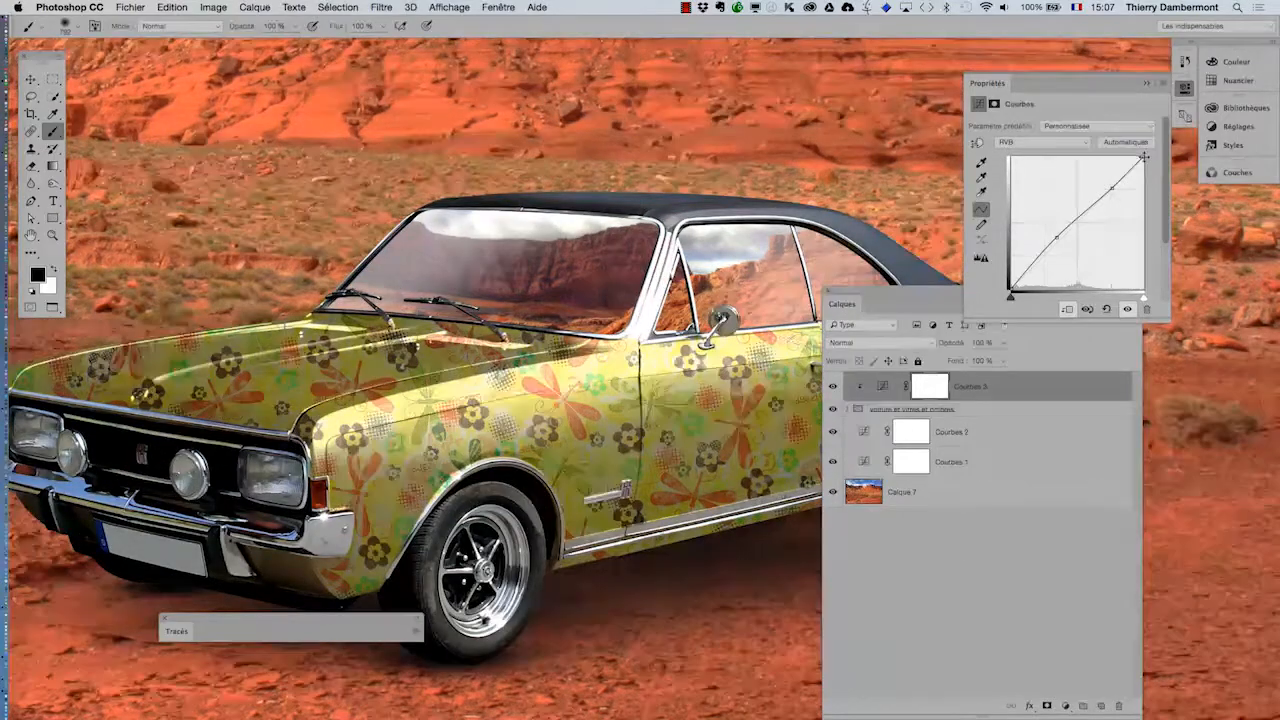
{"action": "mouse_move", "coordinate": [1144, 157]}
{"action": "left_mouse_down"}
{"action": "mouse_move", "coordinate": [1144, 168]}
{"action": "mouse_move", "coordinate": [1148, 152]}
{"action": "left_mouse_up"}
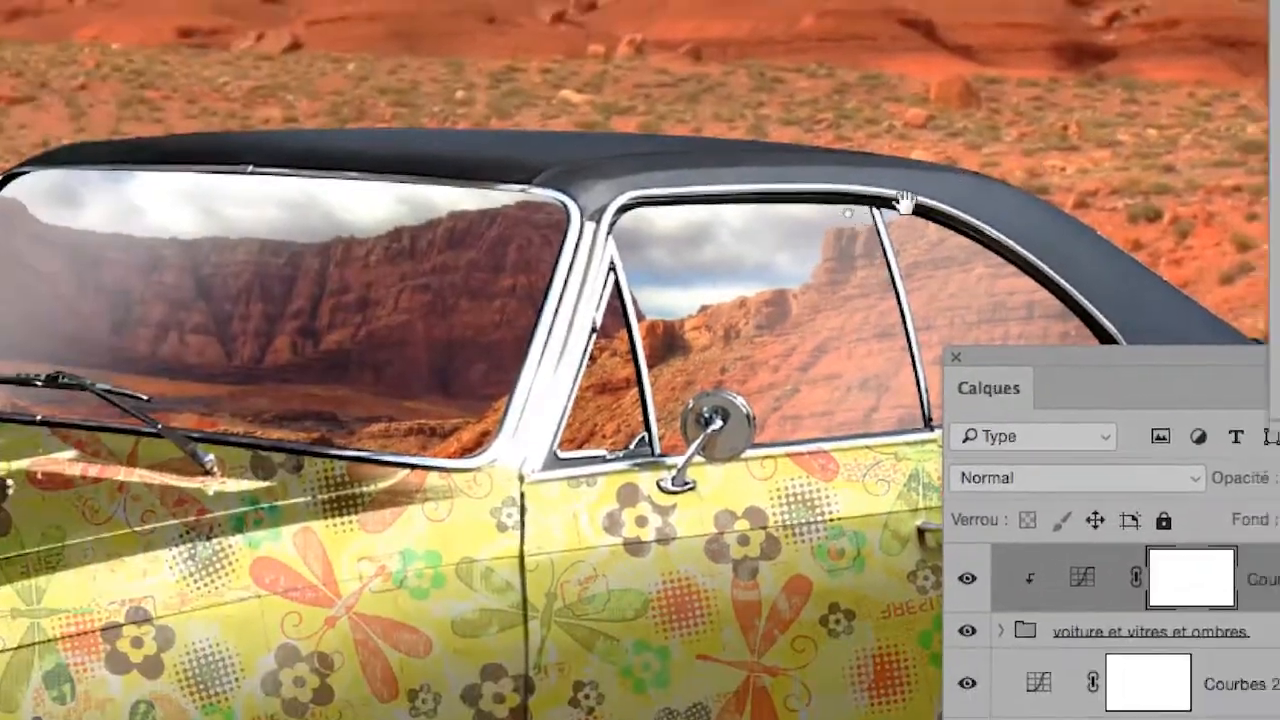
{"action": "left_click_drag", "start_coordinate": [352, 323], "coordinate": [629, 247]}
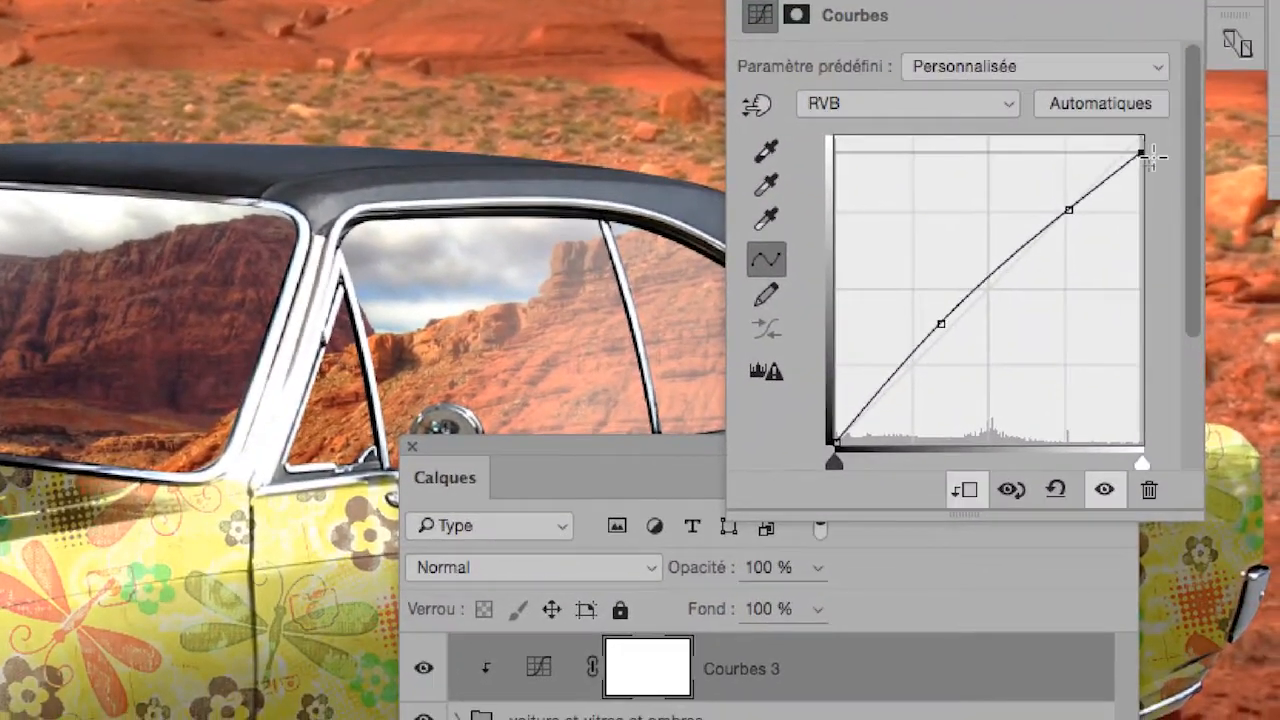
{"action": "left_click_drag", "start_coordinate": [1148, 150], "coordinate": [1160, 164]}
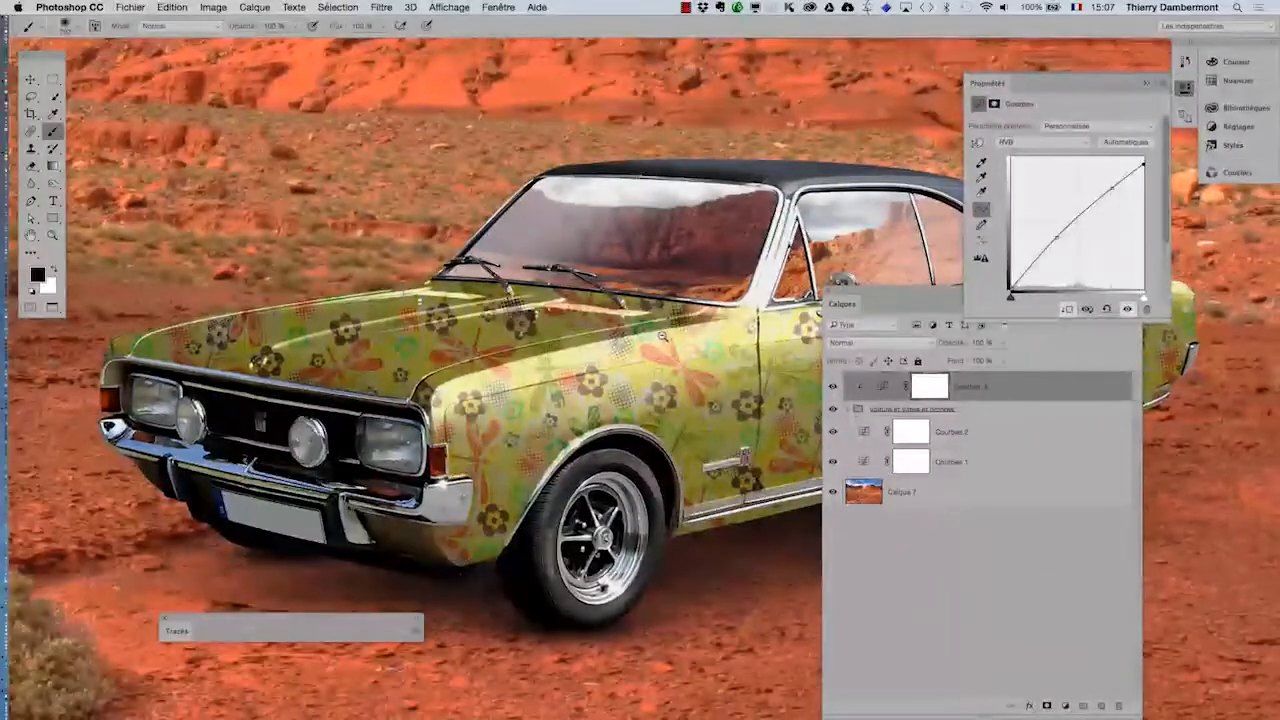
{"action": "scroll", "coordinate": [454, 403], "scroll_direction": "down", "scroll_amount": 3}
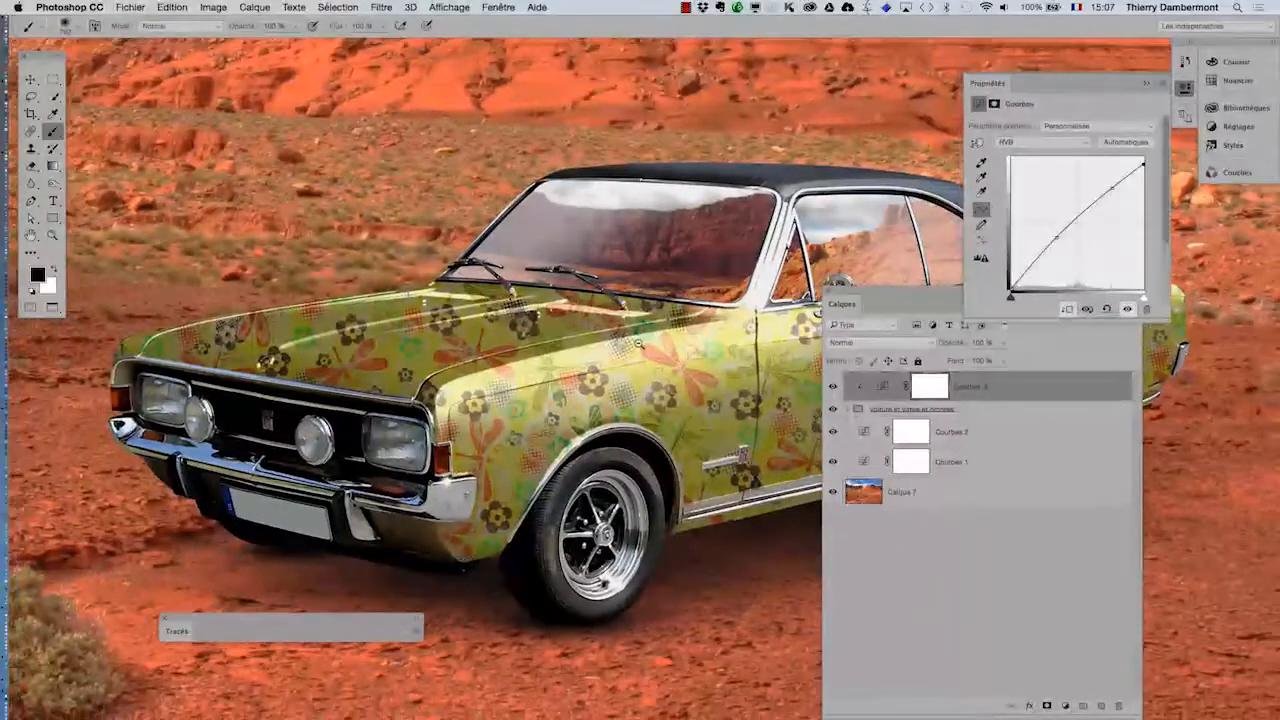
{"action": "left_click", "coordinate": [695, 339], "text": "alt"}
{"action": "left_click", "coordinate": [695, 339], "text": "alt"}
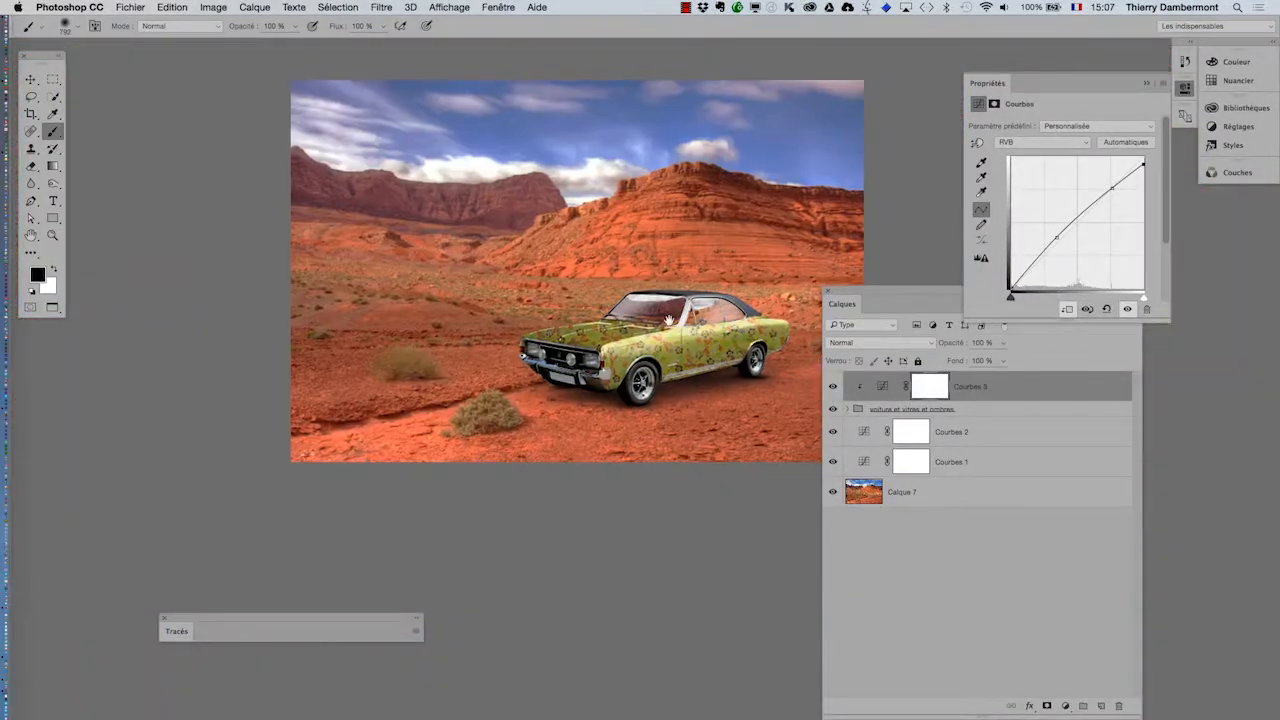
{"action": "left_click_drag", "start_coordinate": [674, 317], "coordinate": [564, 307]}
- Select the background layers Courbes 2, Courbes 1 and Calque 7 together and give them the Jaune colour label
{"action": "left_click_drag", "start_coordinate": [842, 303], "coordinate": [775, 131]}
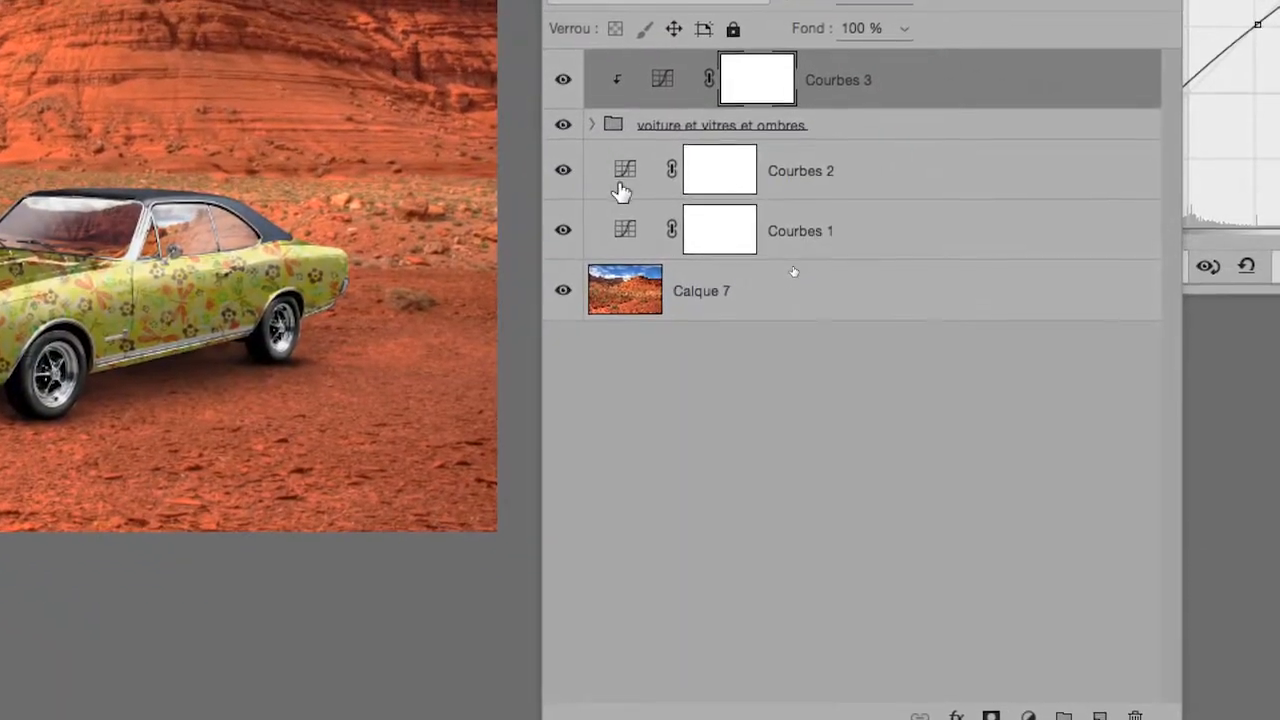
{"action": "left_click", "coordinate": [621, 192]}
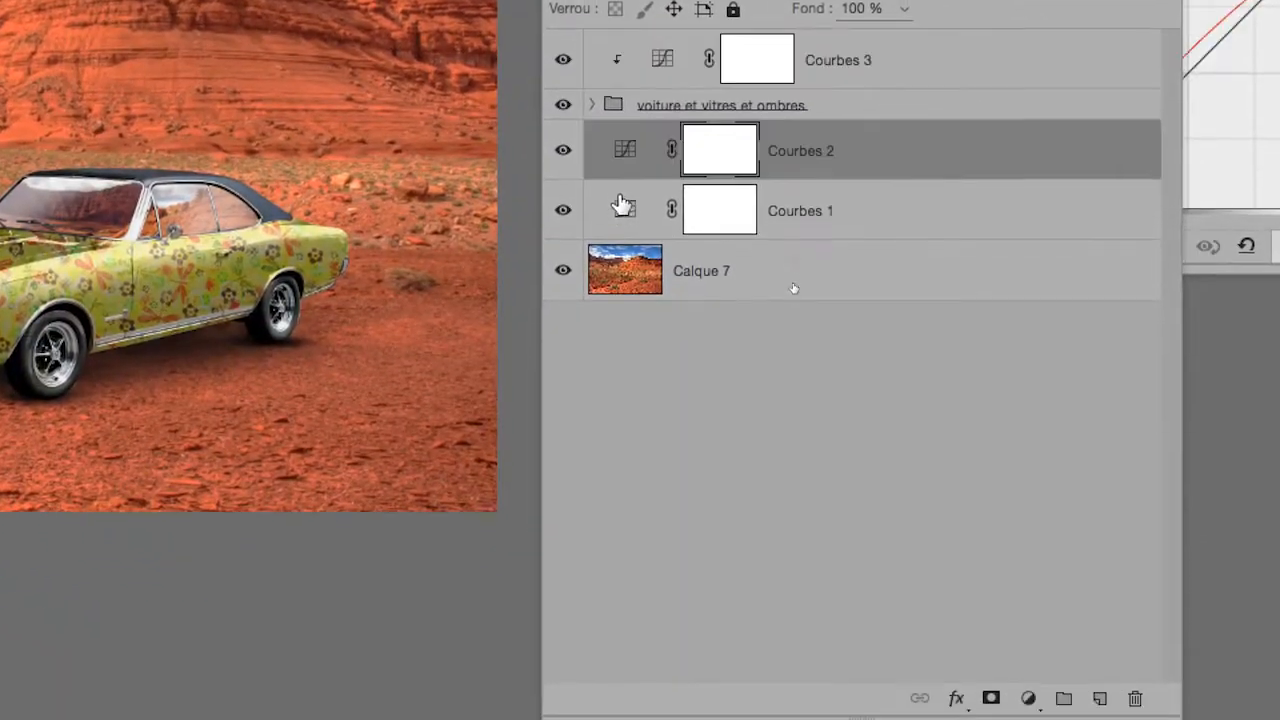
{"action": "left_click", "coordinate": [626, 232]}
{"action": "left_click", "coordinate": [771, 302]}
{"action": "left_click", "coordinate": [684, 150], "text": "shift"}
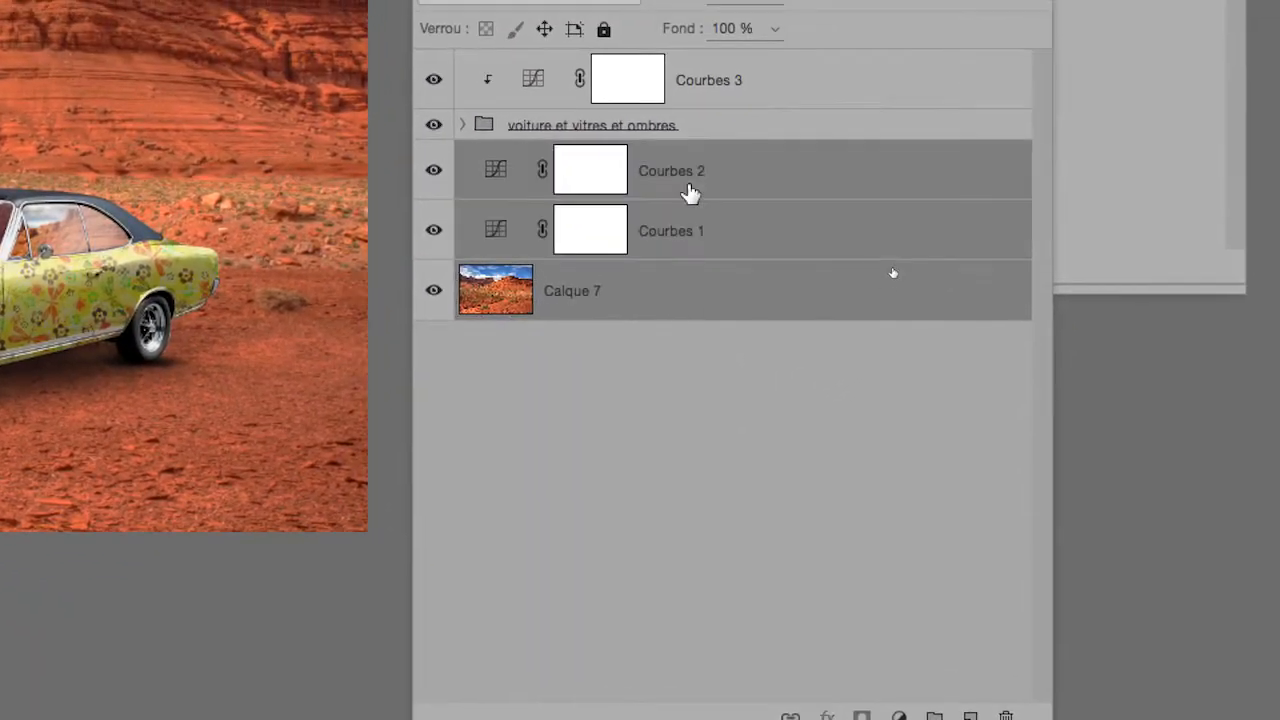
{"action": "right_click", "coordinate": [690, 168]}
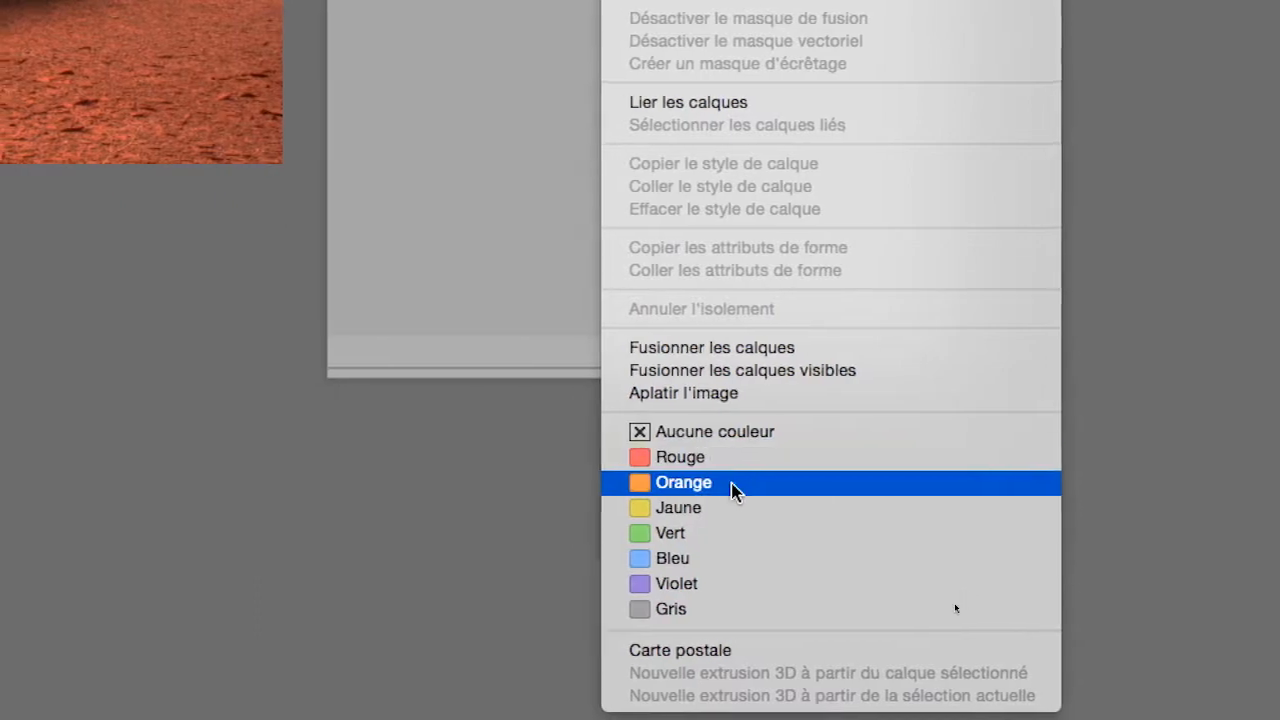
{"action": "left_click", "coordinate": [734, 507]}
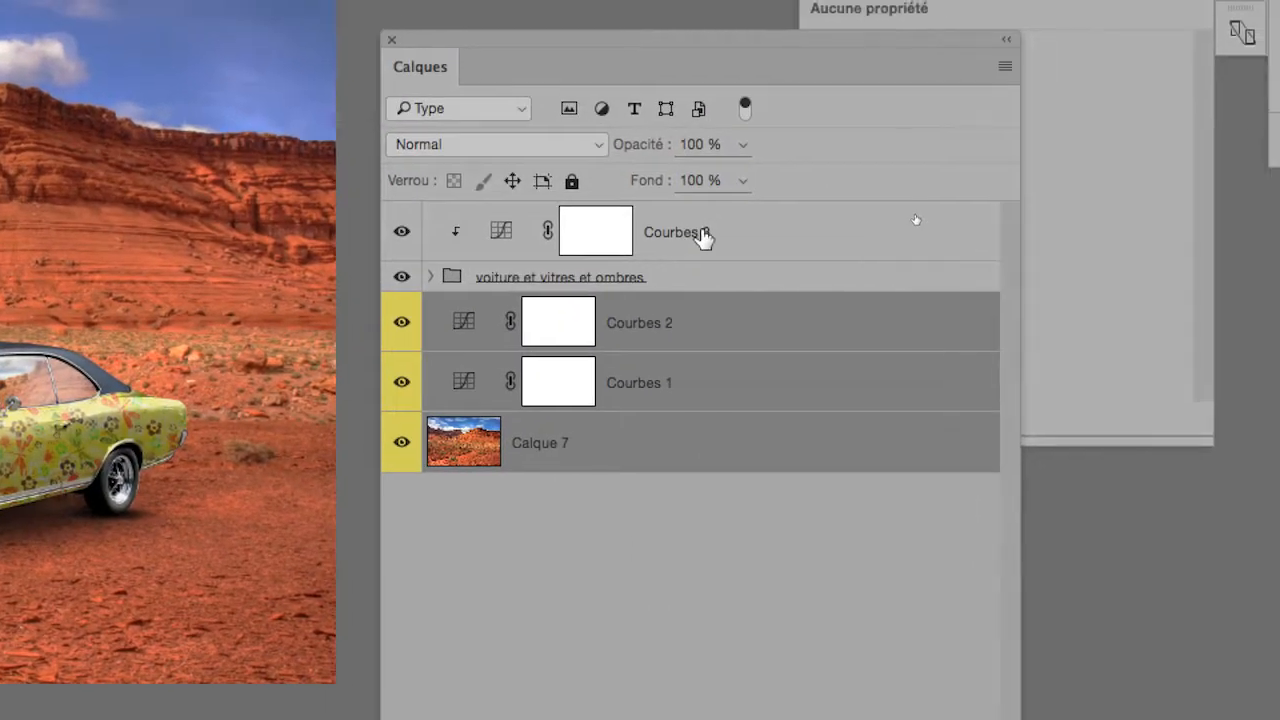
- Select Courbes 3 and the group voiture et vitres et ombres and give them the Bleu colour label
{"action": "left_click", "coordinate": [668, 85]}
{"action": "left_click", "coordinate": [698, 253], "text": "shift"}
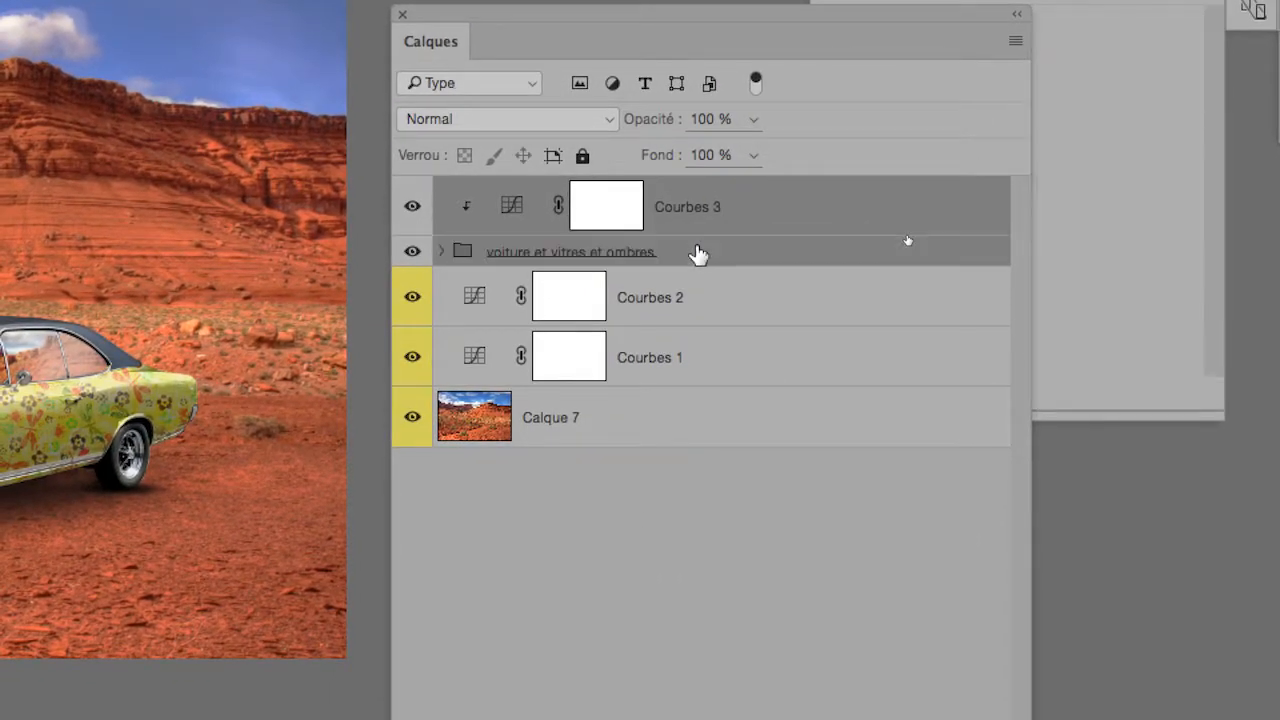
{"action": "right_click", "coordinate": [852, 244]}
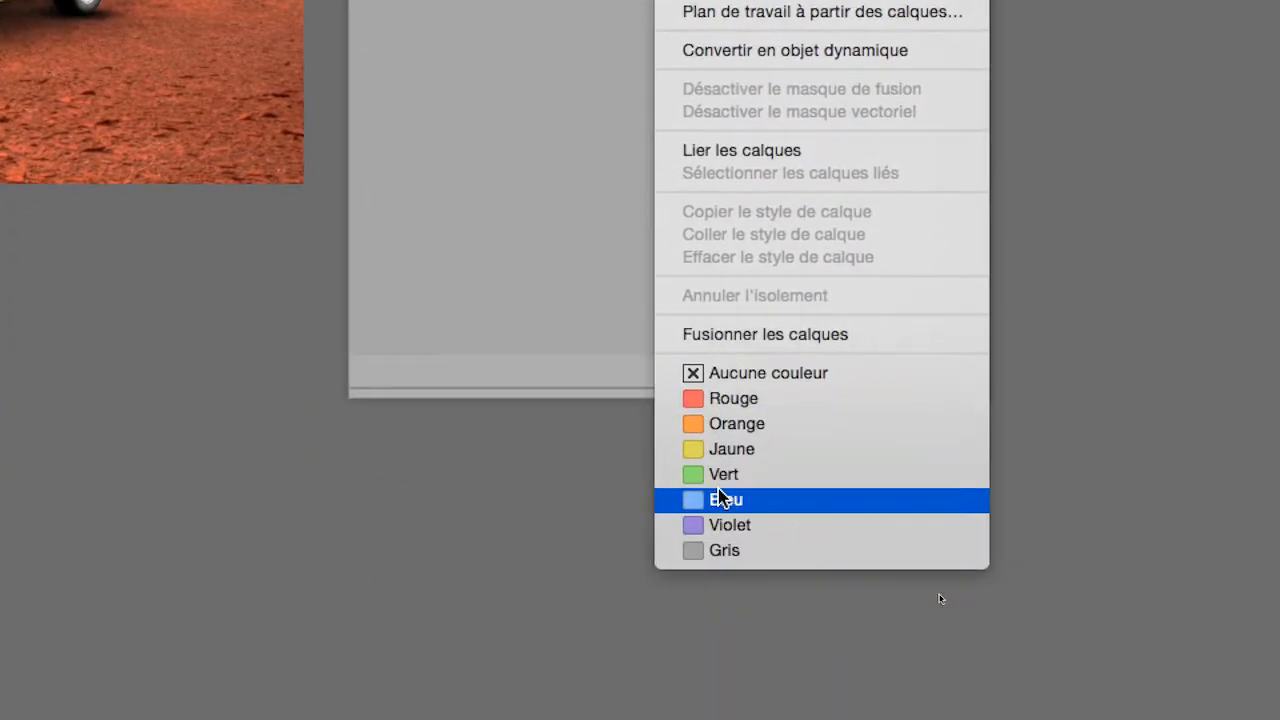
{"action": "left_click", "coordinate": [722, 499]}
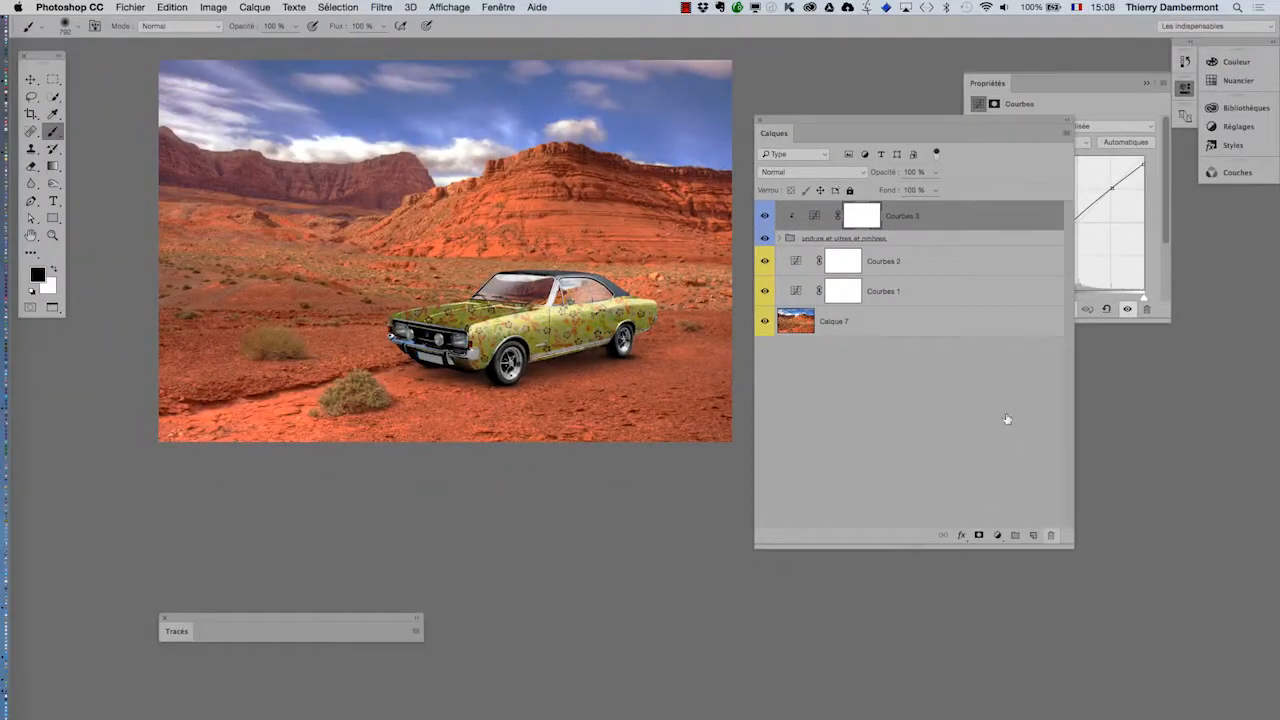
- Add a new Courbes adjustment layer above all layers and move the Layers panel clear of the curve properties
{"action": "left_click", "coordinate": [254, 7]}
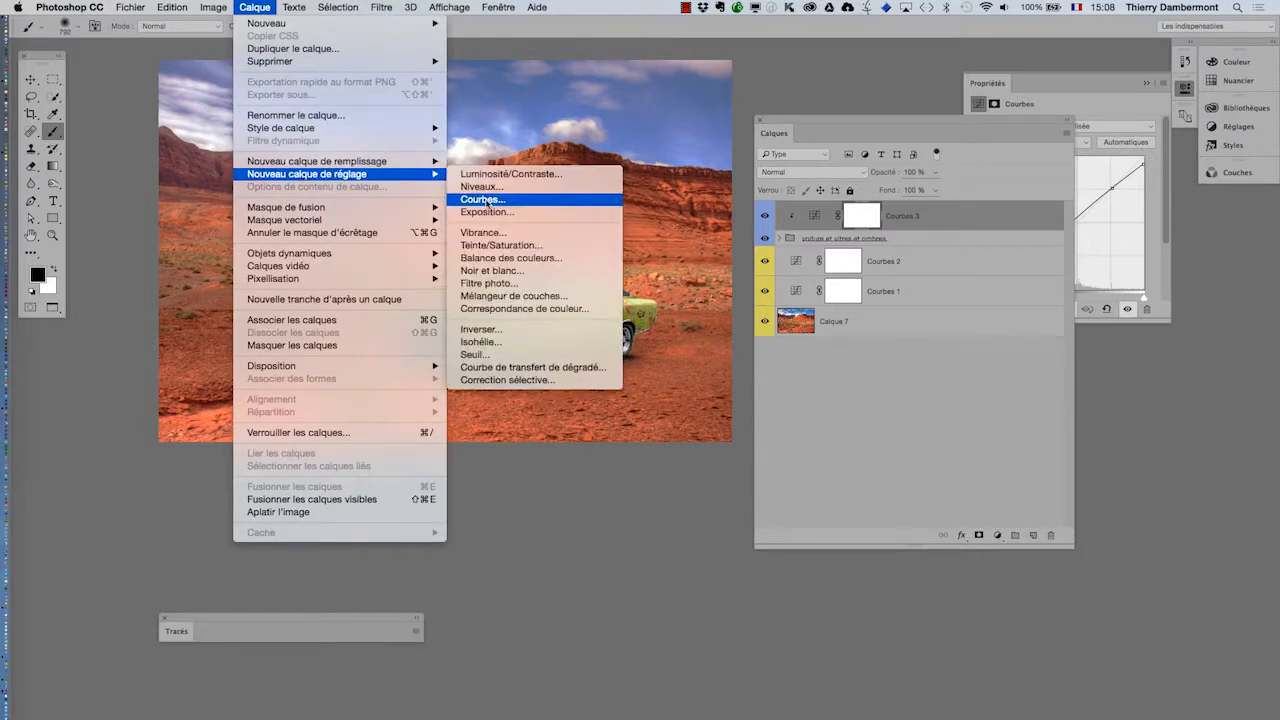
{"action": "left_click", "coordinate": [490, 203]}
{"action": "left_click", "coordinate": [838, 216]}
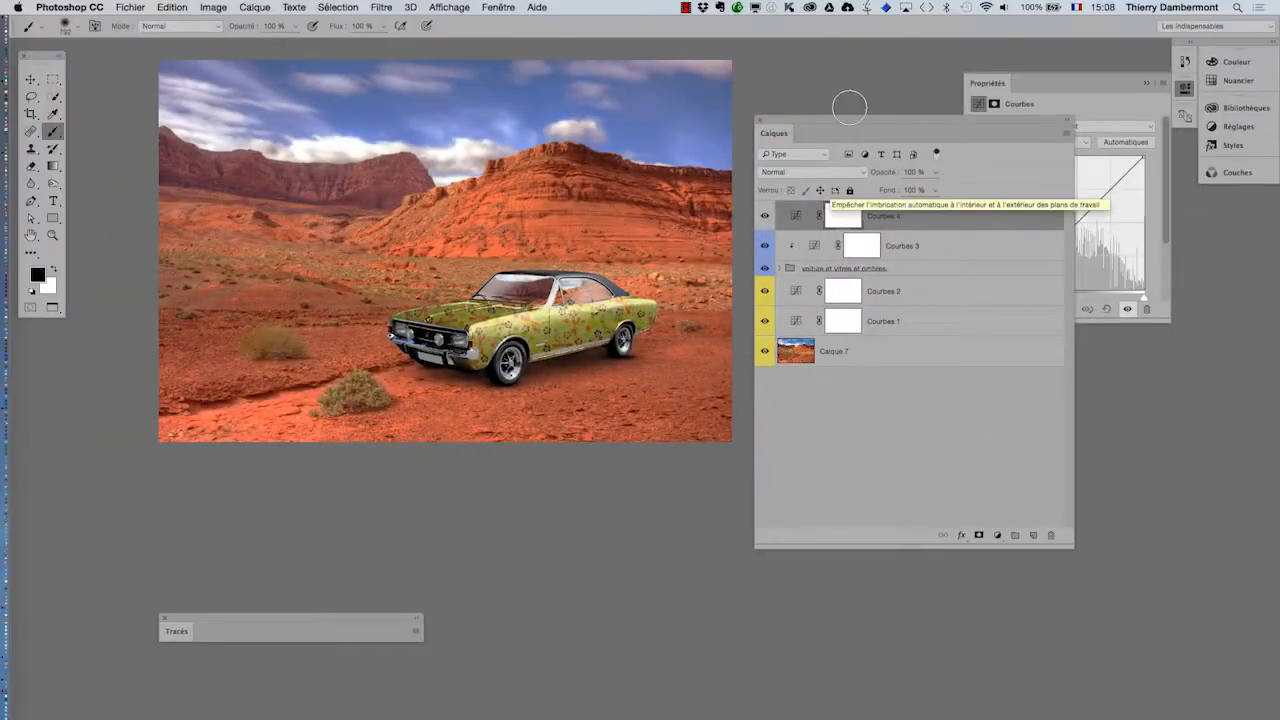
{"action": "left_click_drag", "start_coordinate": [849, 124], "coordinate": [925, 455]}
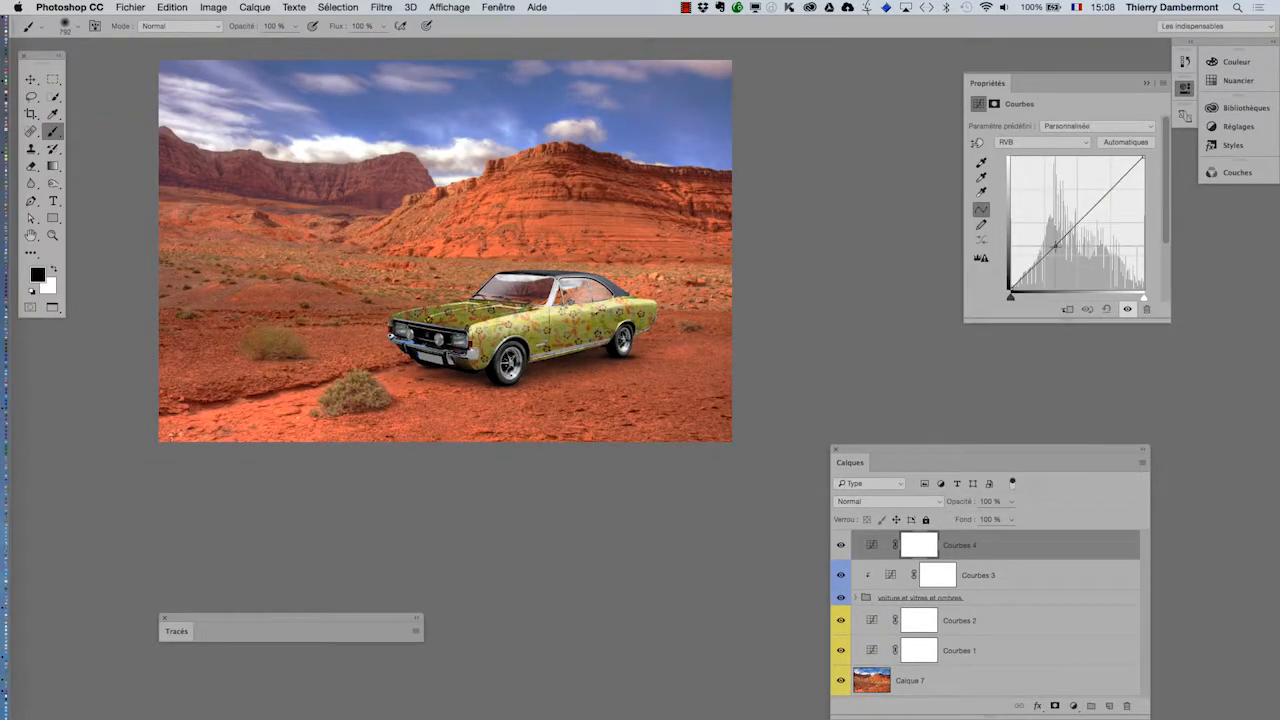
- Pull the shadows, midtones and upper tones of the Courbes 4 RGB curve slightly down to darken the whole image, and rearrange the floating panels
{"action": "left_click_drag", "start_coordinate": [1056, 244], "coordinate": [1057, 251]}
{"action": "left_click_drag", "start_coordinate": [1013, 85], "coordinate": [829, 70]}
{"action": "left_click_drag", "start_coordinate": [1012, 453], "coordinate": [973, 391]}
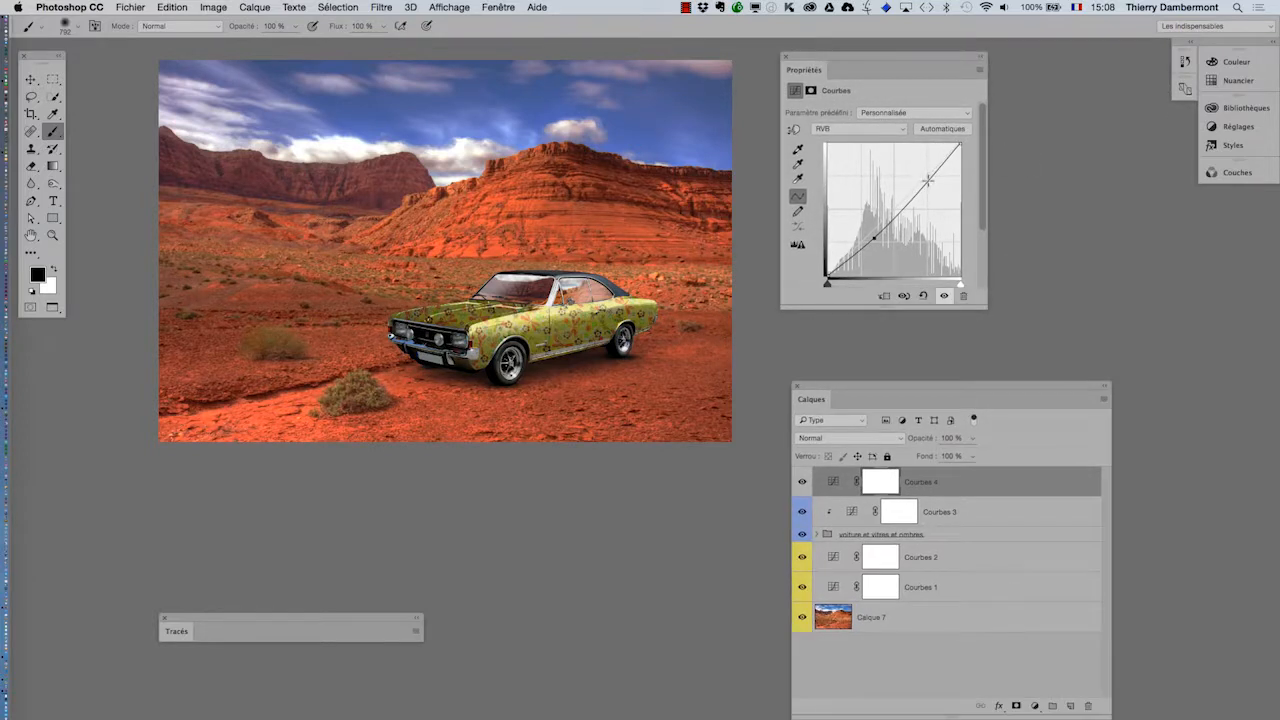
{"action": "left_click_drag", "start_coordinate": [928, 180], "coordinate": [925, 186]}
{"action": "left_click_drag", "start_coordinate": [873, 240], "coordinate": [877, 241]}
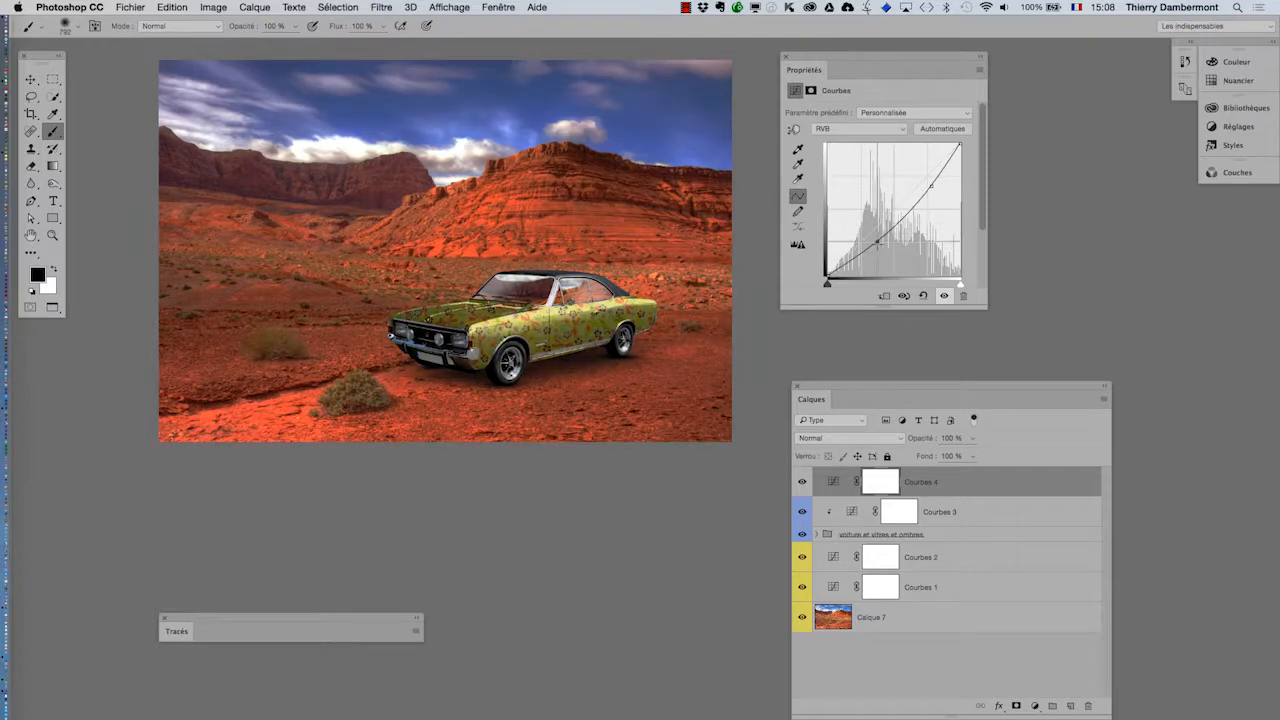
{"action": "left_click_drag", "start_coordinate": [935, 186], "coordinate": [934, 188]}
{"action": "left_click_drag", "start_coordinate": [852, 261], "coordinate": [855, 261]}
{"action": "left_click_drag", "start_coordinate": [948, 166], "coordinate": [933, 189]}
- Add a Curves adjustment layer above Courbes 4 and lower the midtones of its Rouge channel curve slightly
{"action": "left_click", "coordinate": [254, 7]}
{"action": "mouse_move", "coordinate": [305, 176]}
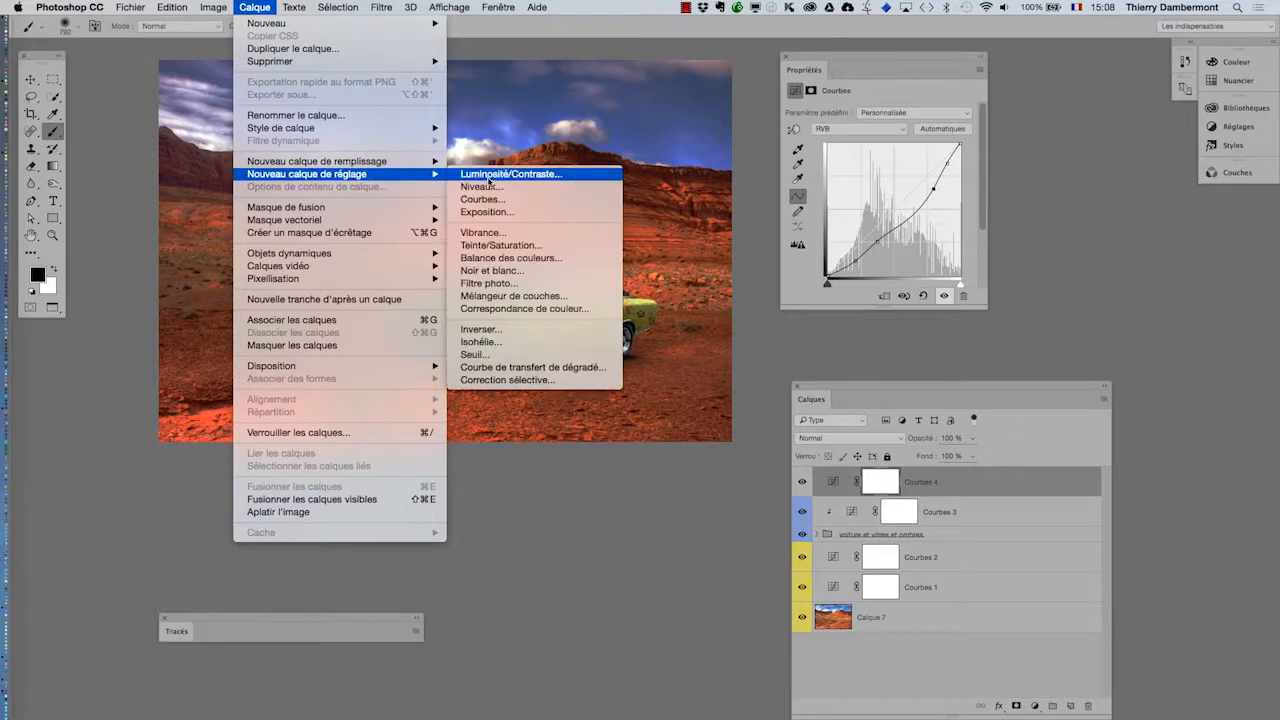
{"action": "left_click", "coordinate": [548, 198]}
{"action": "left_click", "coordinate": [835, 217]}
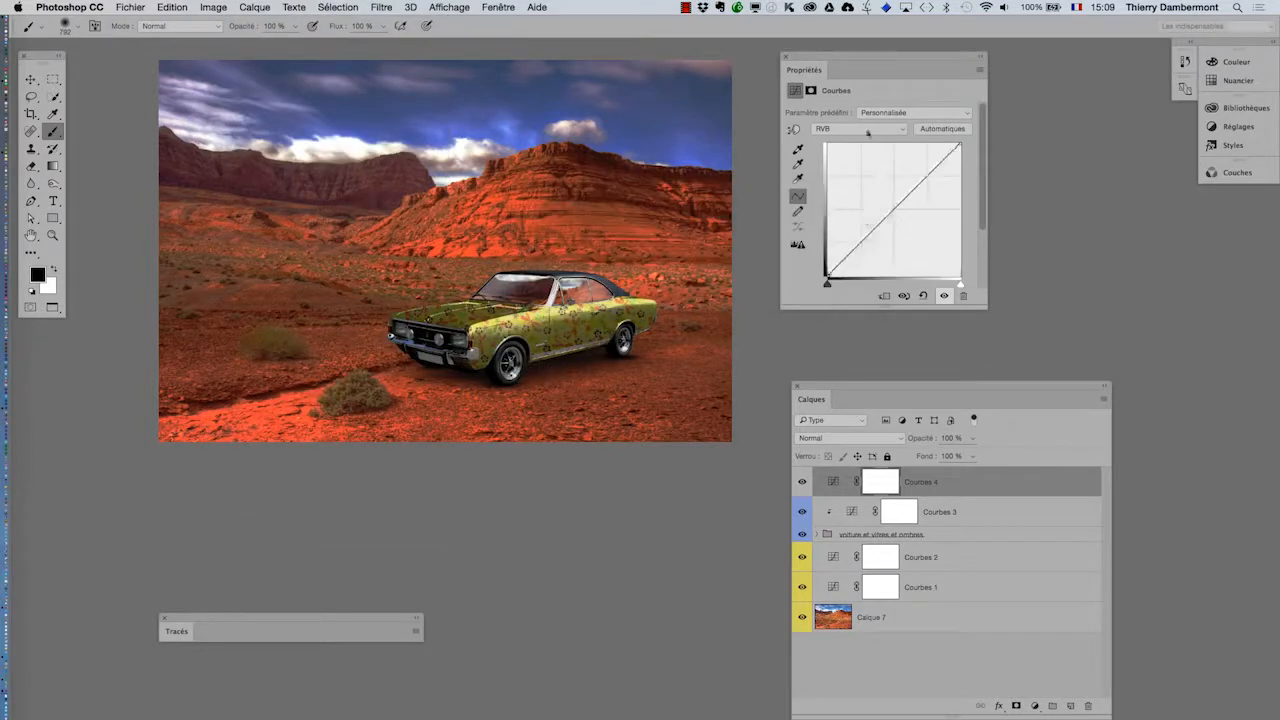
{"action": "left_click", "coordinate": [860, 129]}
{"action": "left_click", "coordinate": [835, 141]}
{"action": "left_click_drag", "start_coordinate": [883, 211], "coordinate": [886, 225]}
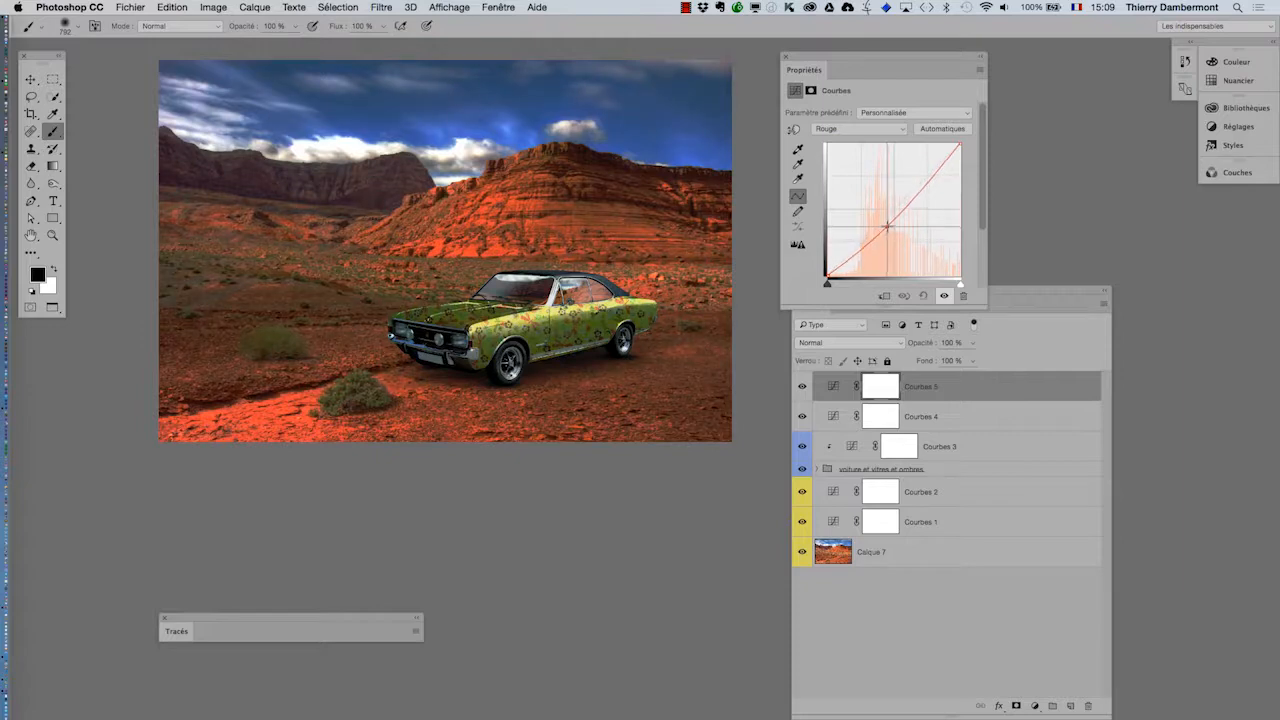
- Add another Curves adjustment layer on top of the stack and raise its RGB curve to brighten the midtones
{"action": "left_click", "coordinate": [254, 7]}
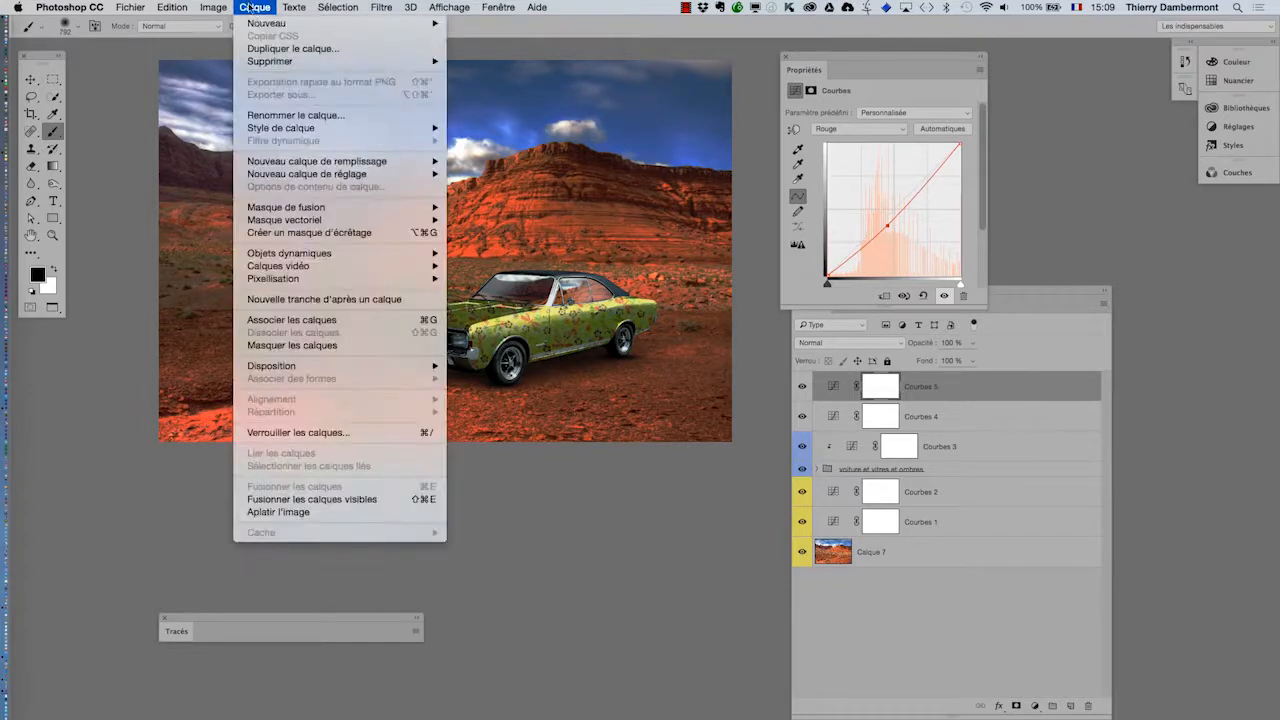
{"action": "mouse_move", "coordinate": [372, 176]}
{"action": "left_click", "coordinate": [466, 200]}
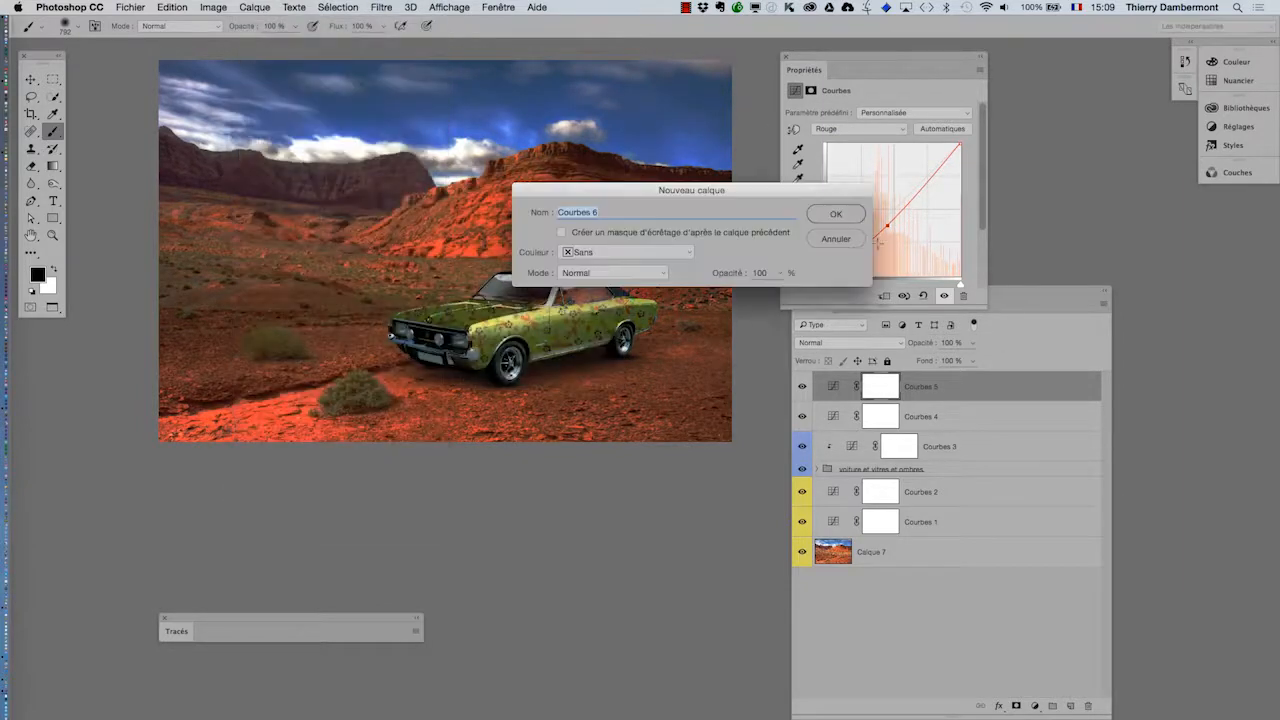
{"action": "left_click", "coordinate": [836, 216]}
{"action": "left_click_drag", "start_coordinate": [893, 212], "coordinate": [866, 229]}
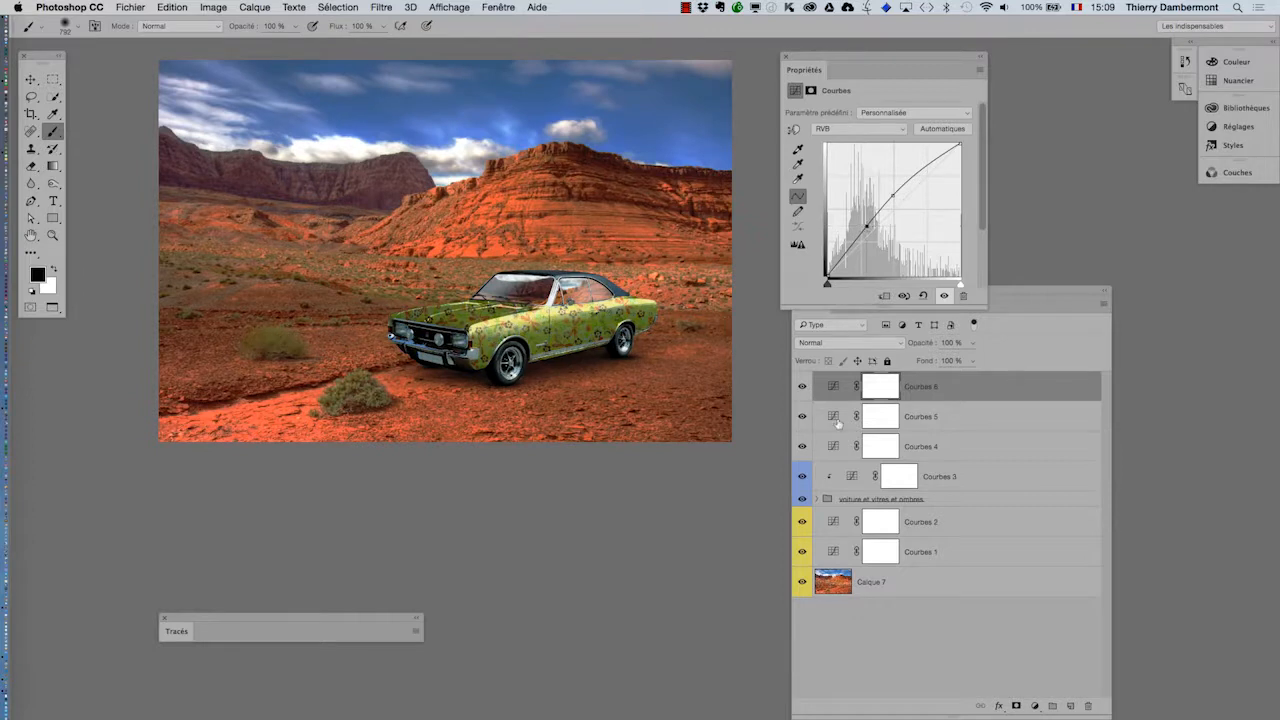
- Toggle the visibility of Courbes 4, Courbes 5 and Courbes 6 to compare the image with and without the overall adjustments
{"action": "left_click_drag", "start_coordinate": [802, 387], "coordinate": [800, 447]}
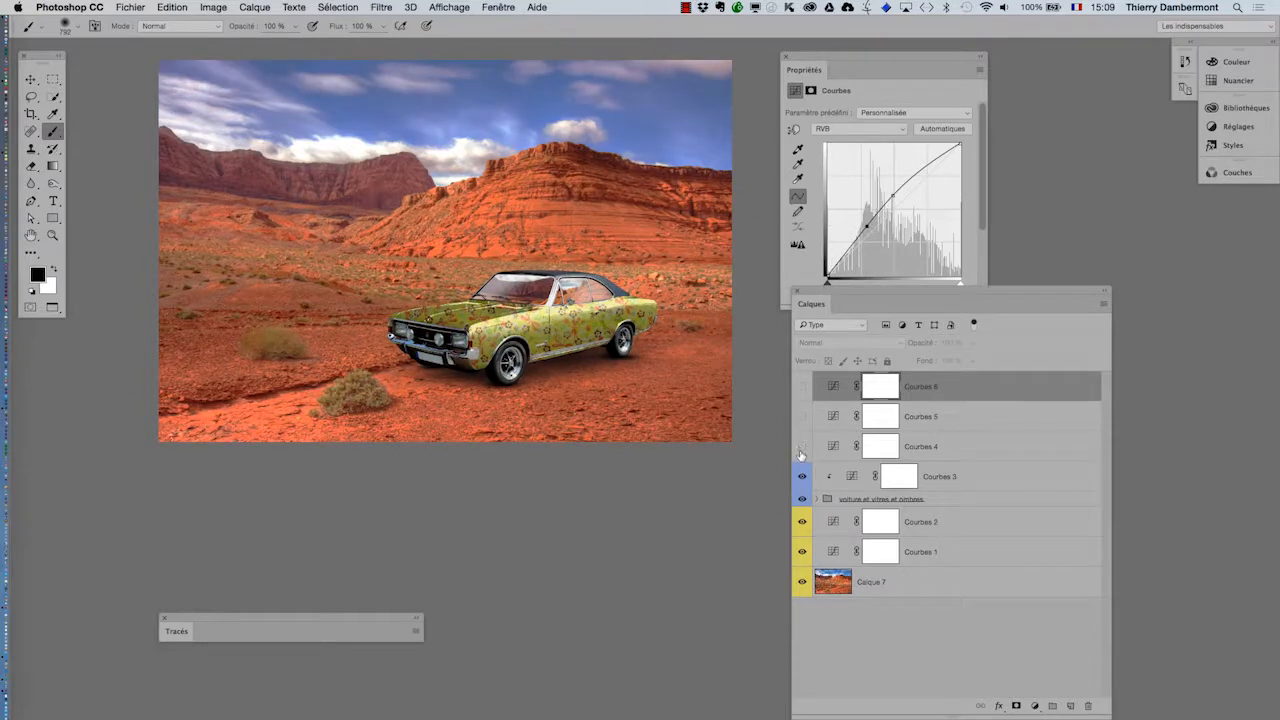
{"action": "left_click", "coordinate": [802, 387]}
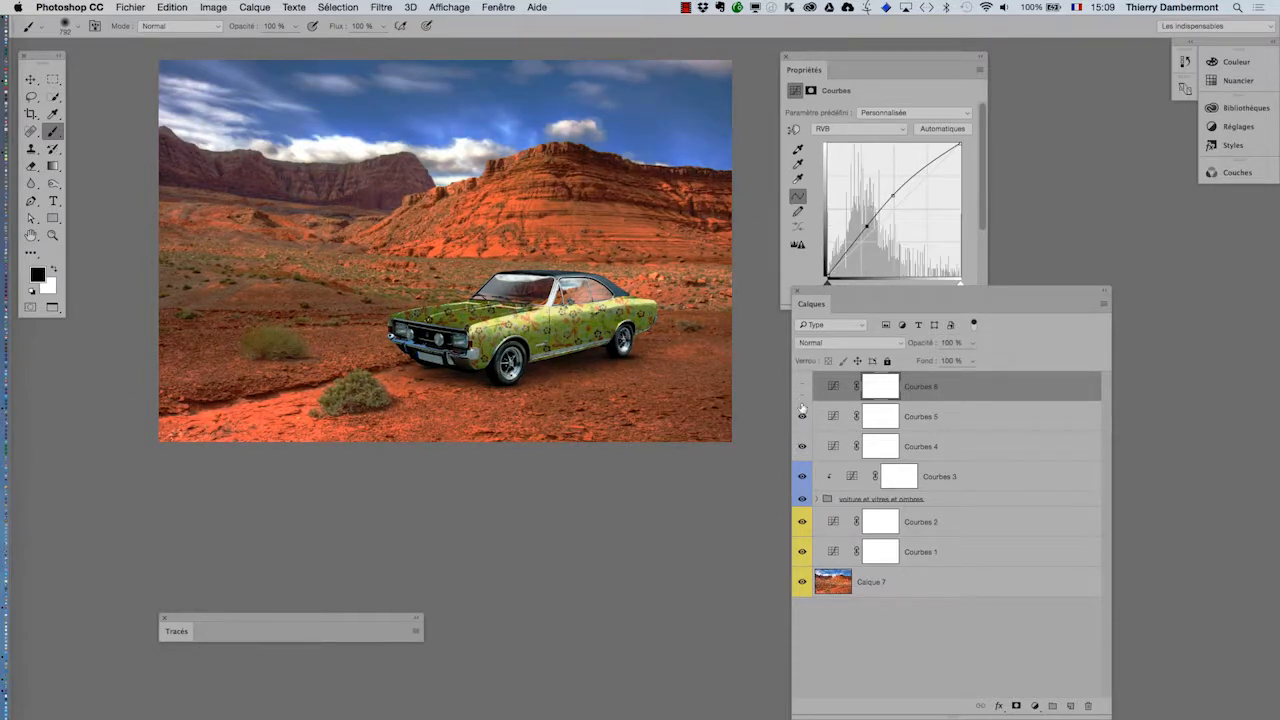
{"action": "mouse_move", "coordinate": [802, 408]}
{"action": "left_mouse_down"}
{"action": "mouse_move", "coordinate": [802, 450]}
{"action": "mouse_move", "coordinate": [799, 389]}
{"action": "left_mouse_up"}
- Save the document under the name part 31.psd in Photoshop format in the Bureau folder, keeping its layers
{"action": "left_click", "coordinate": [131, 7]}
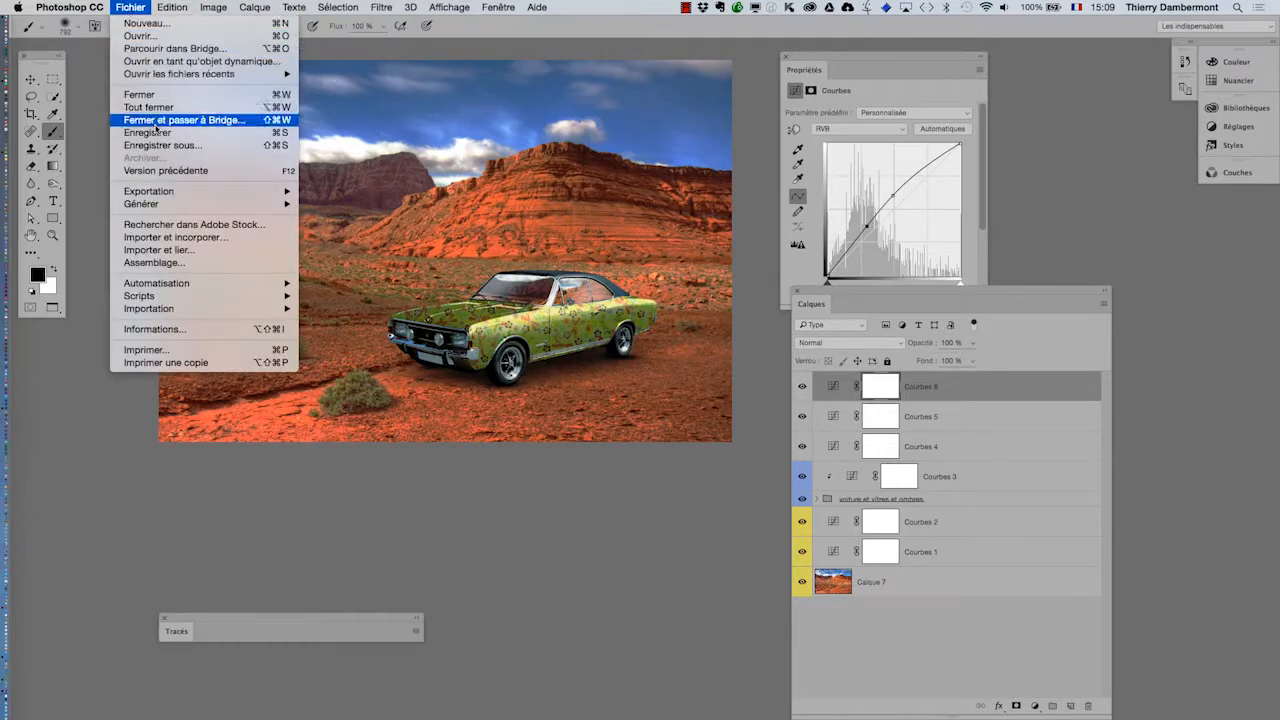
{"action": "key", "text": "super+shift+s"}
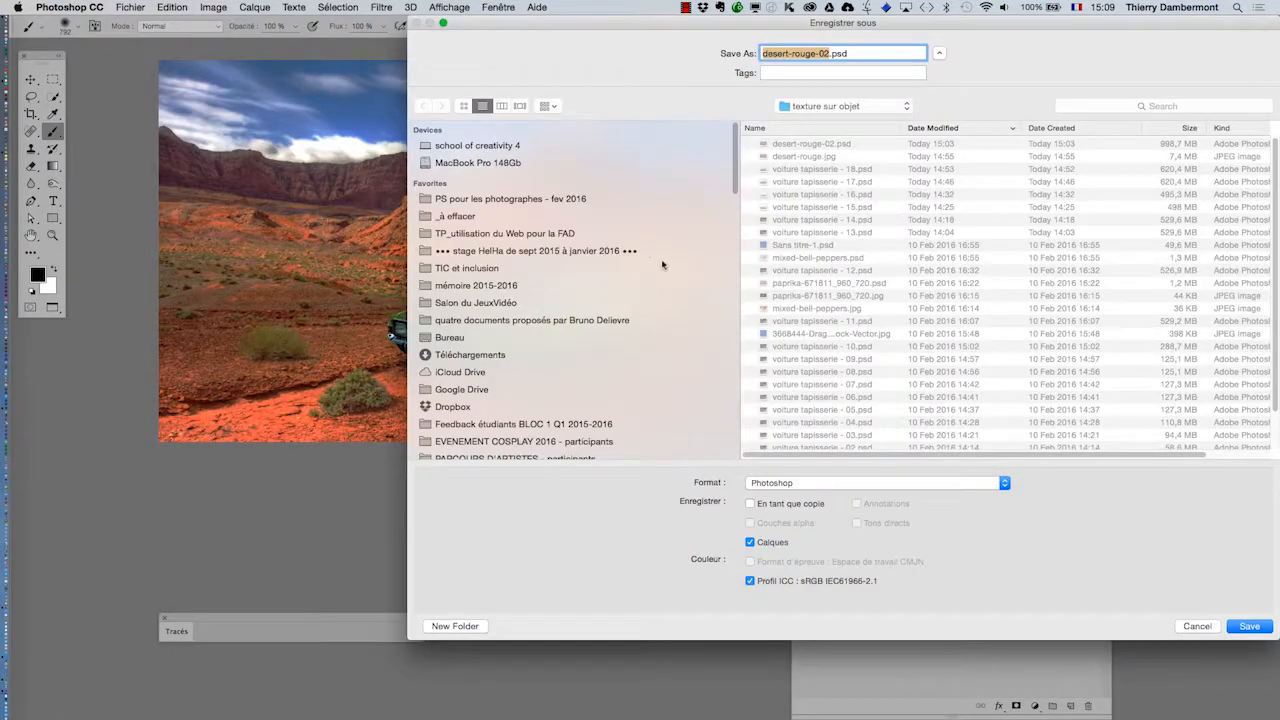
{"action": "left_click", "coordinate": [455, 340]}
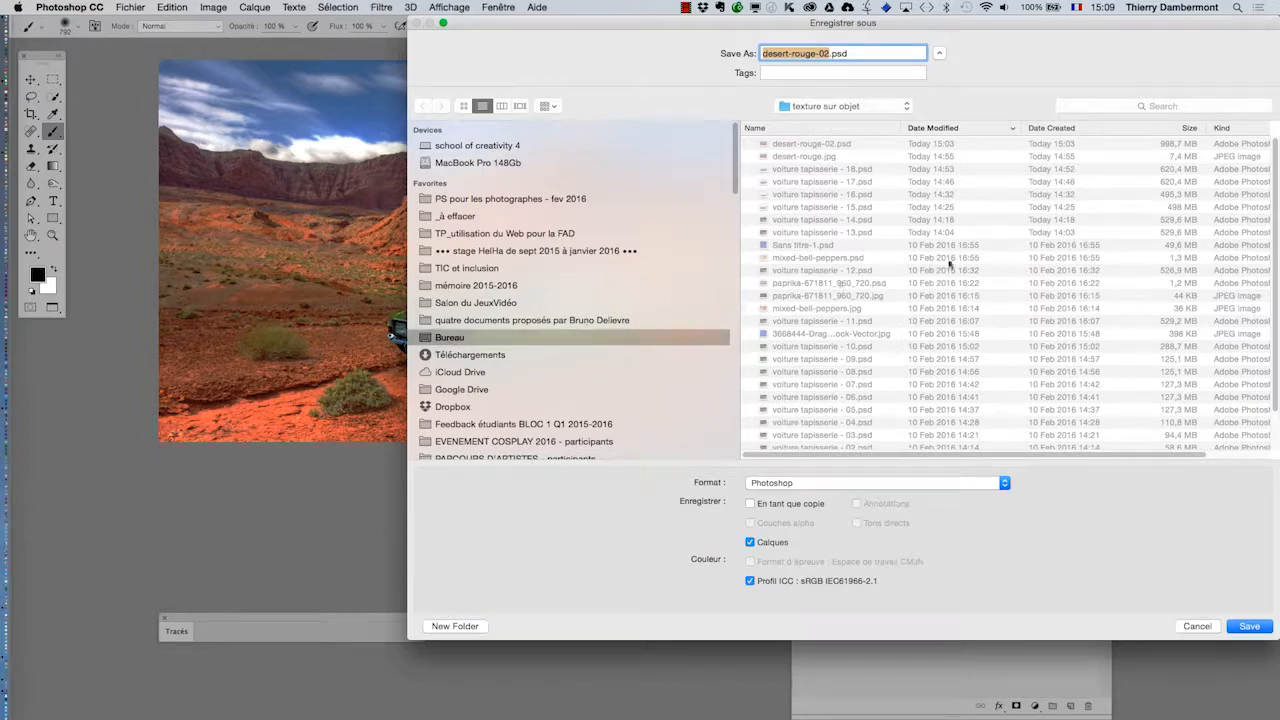
{"action": "type", "text": "part 31"}
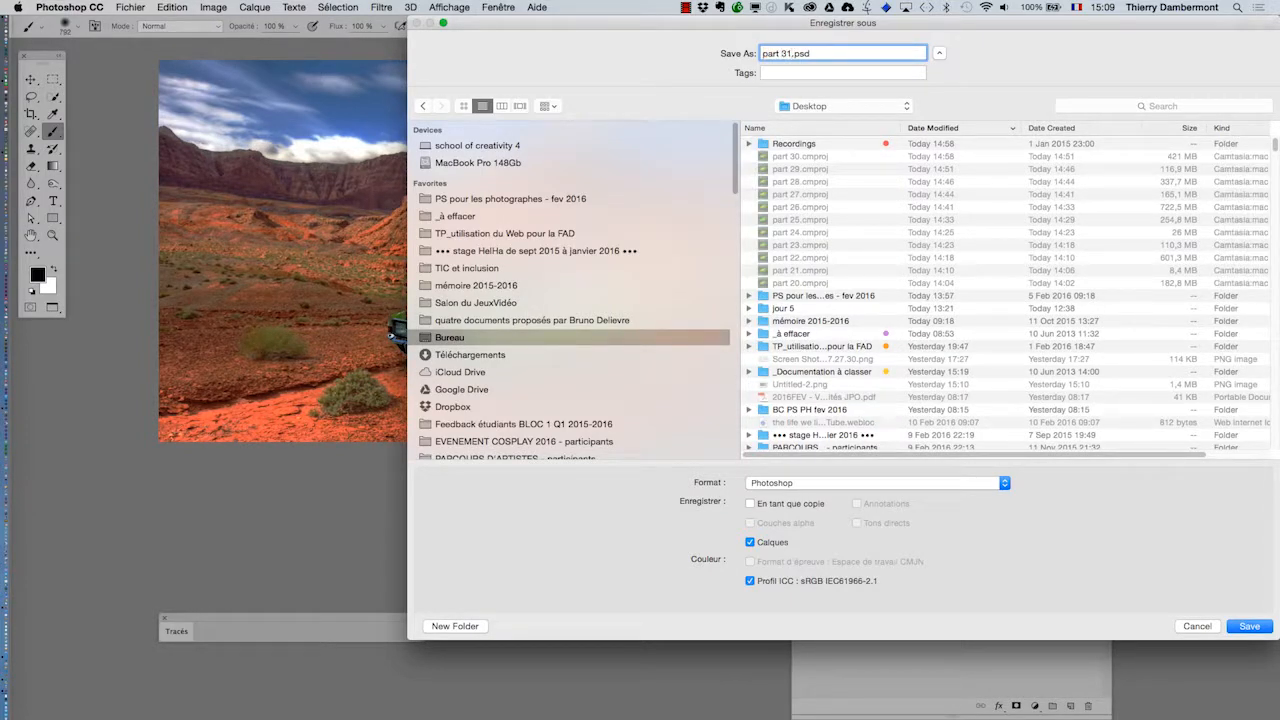
{"action": "key", "text": "Return"}
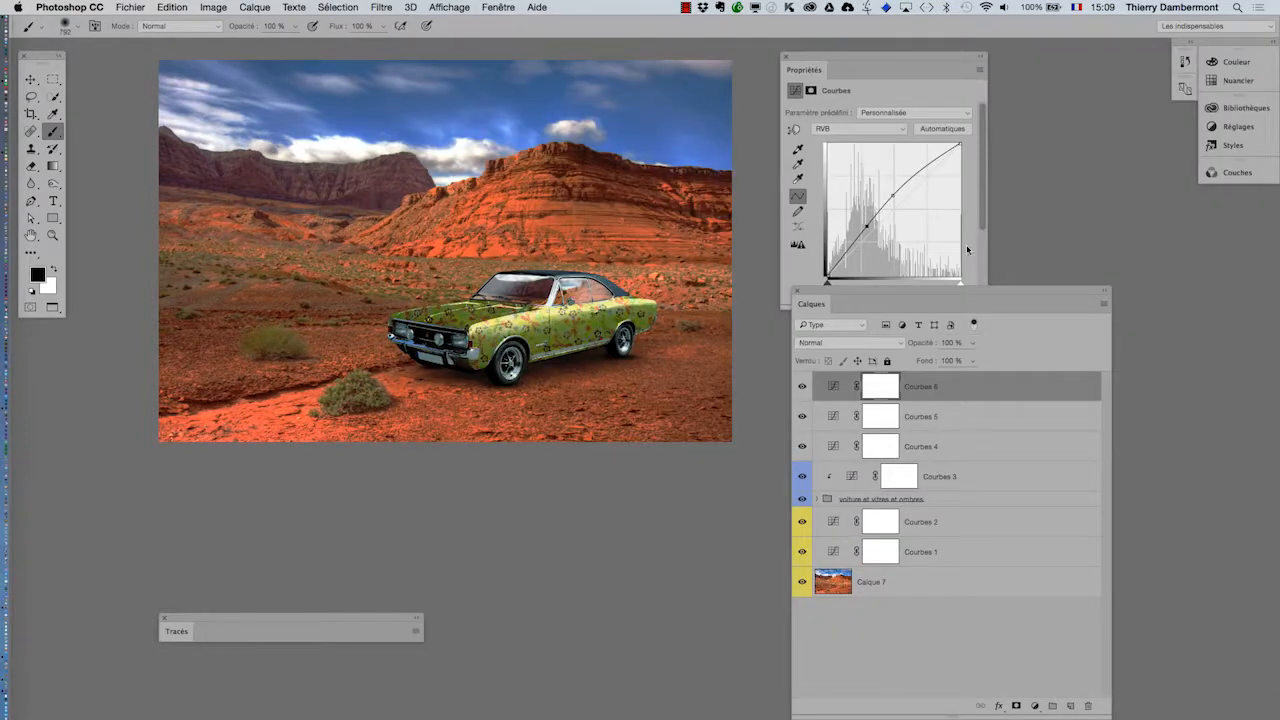